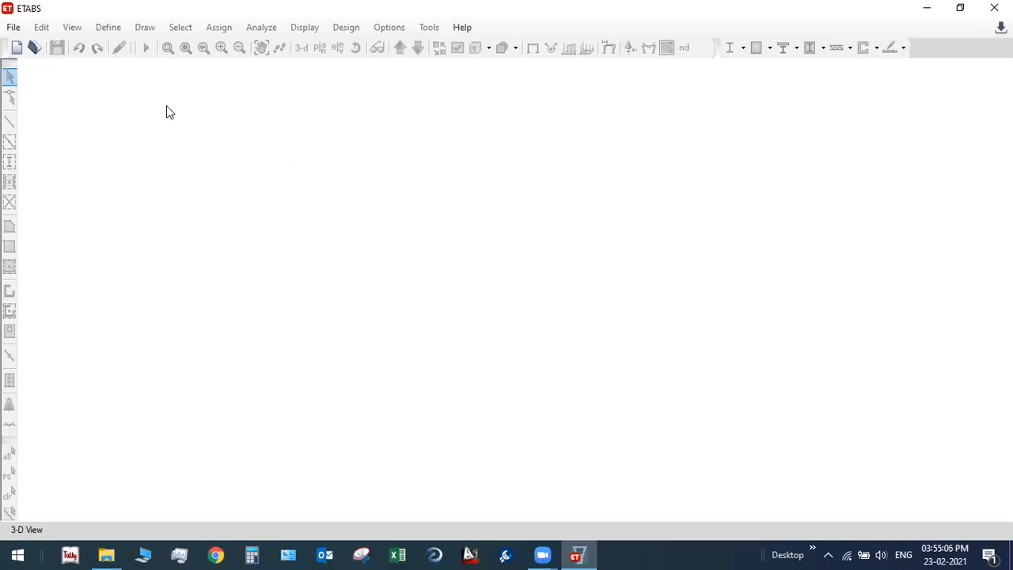
Step: Start a new model using built-in settings with Metric SI display units and the Indian steel section database
click(13, 27)
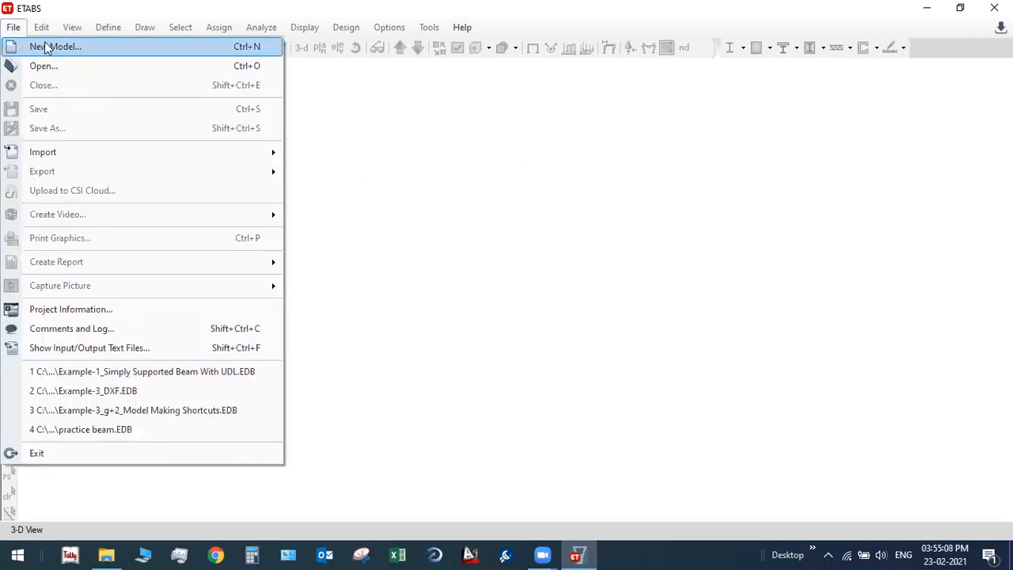
click(32, 46)
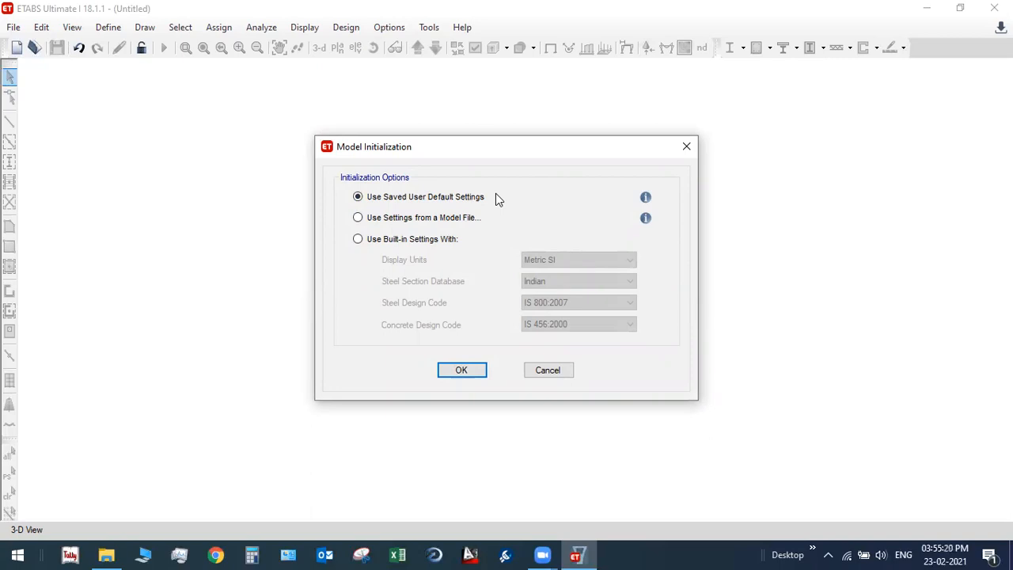
click(409, 222)
click(357, 239)
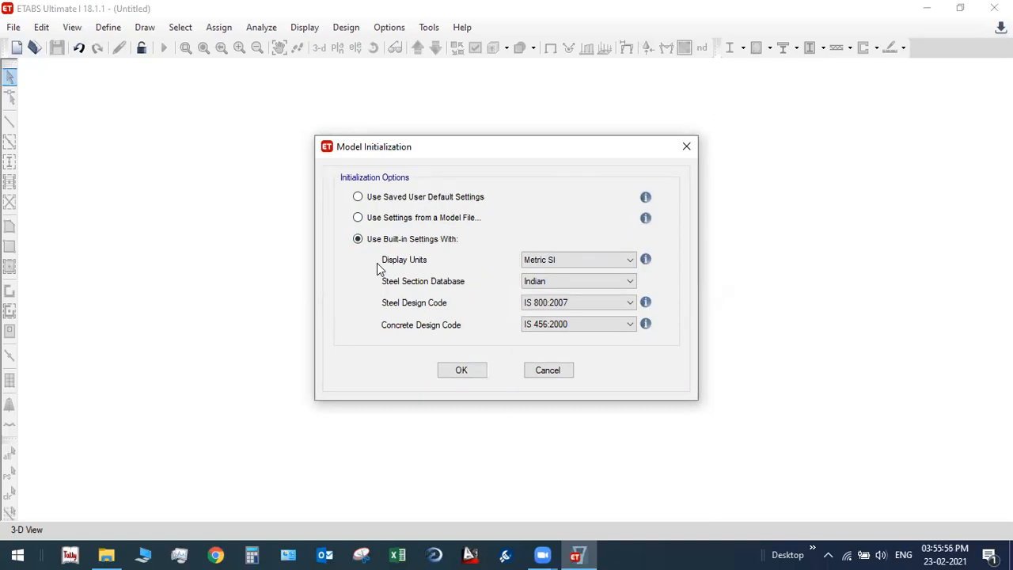
click(544, 262)
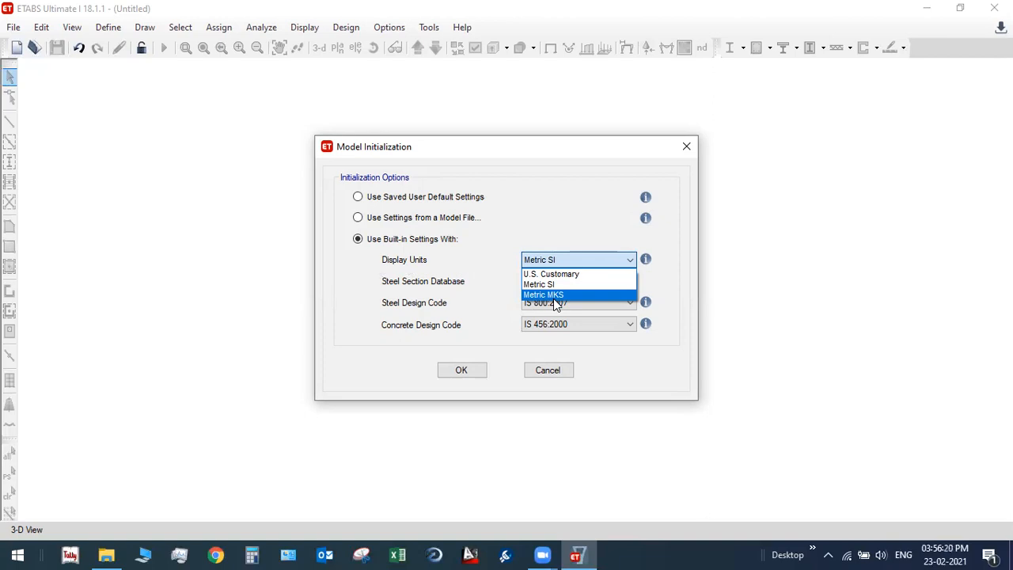
click(546, 284)
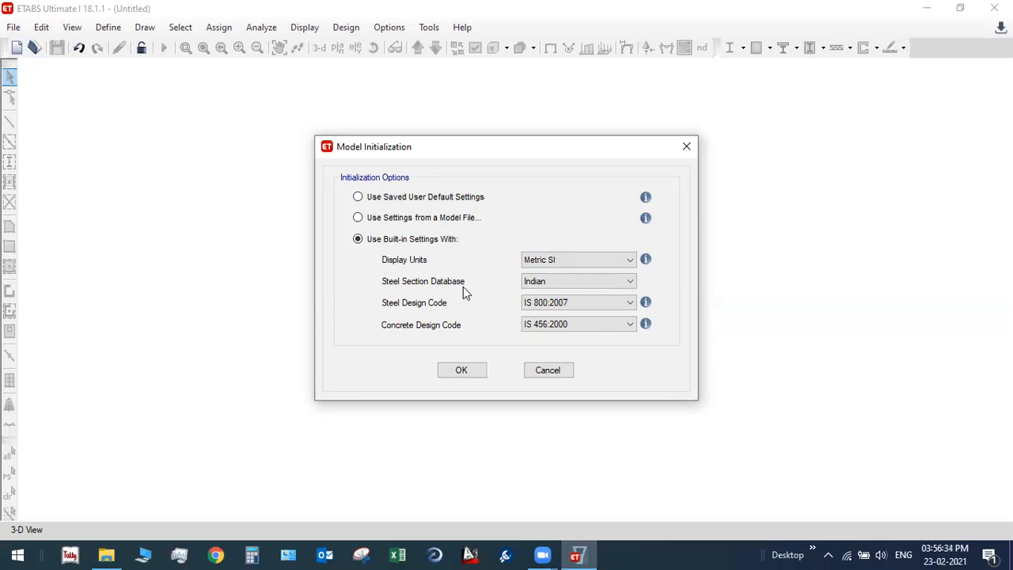
click(565, 283)
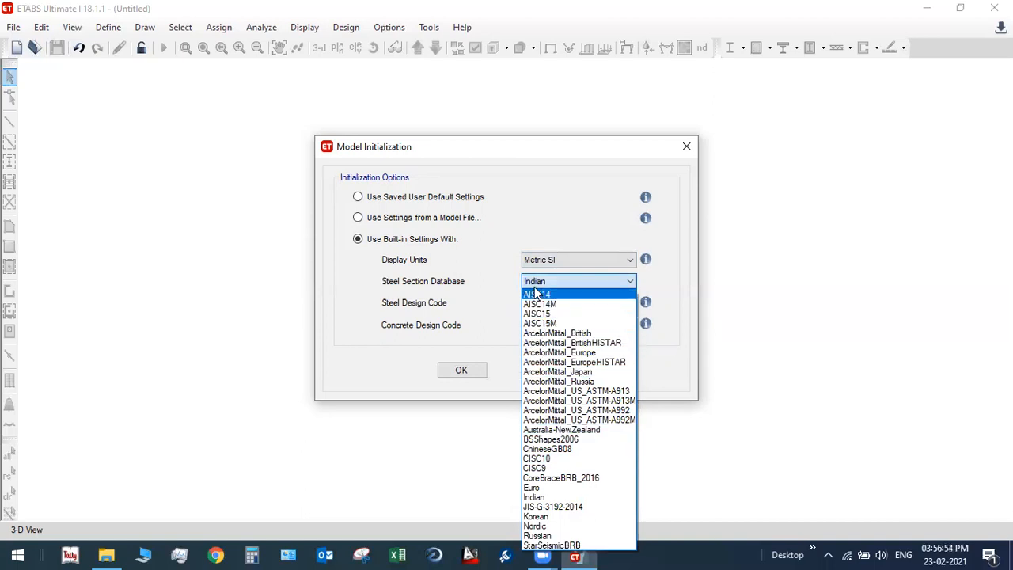
click(551, 498)
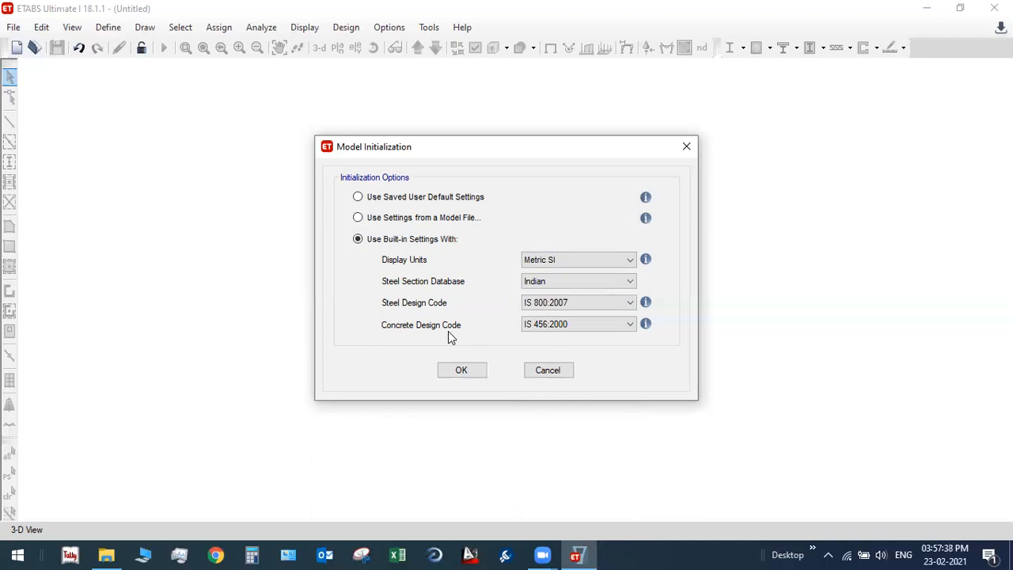
click(479, 371)
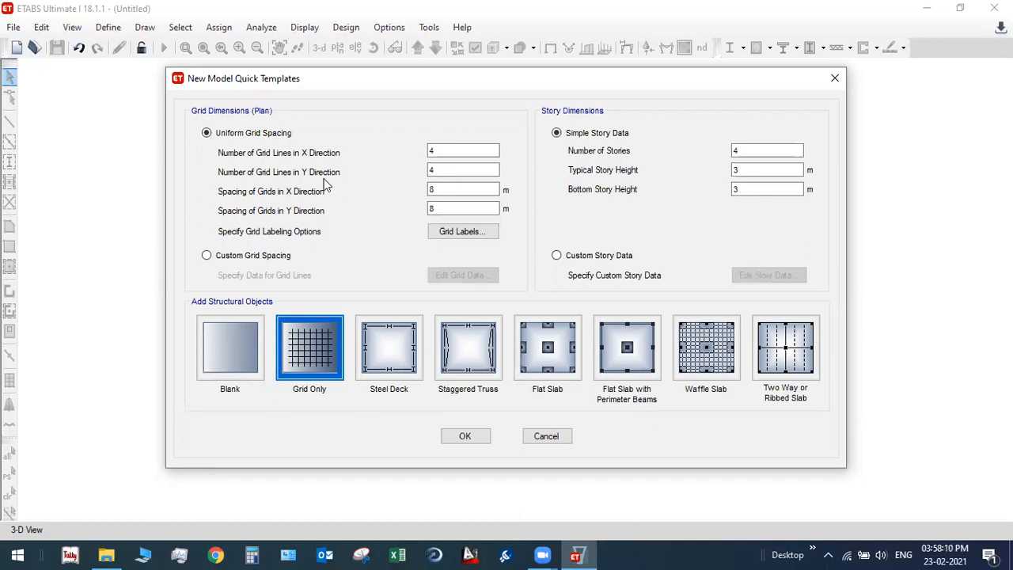
Step: Define a uniform grid with 2 lines in X and 1 in Y, spaced 5 m in X and 1 m in Y
double_click(431, 151)
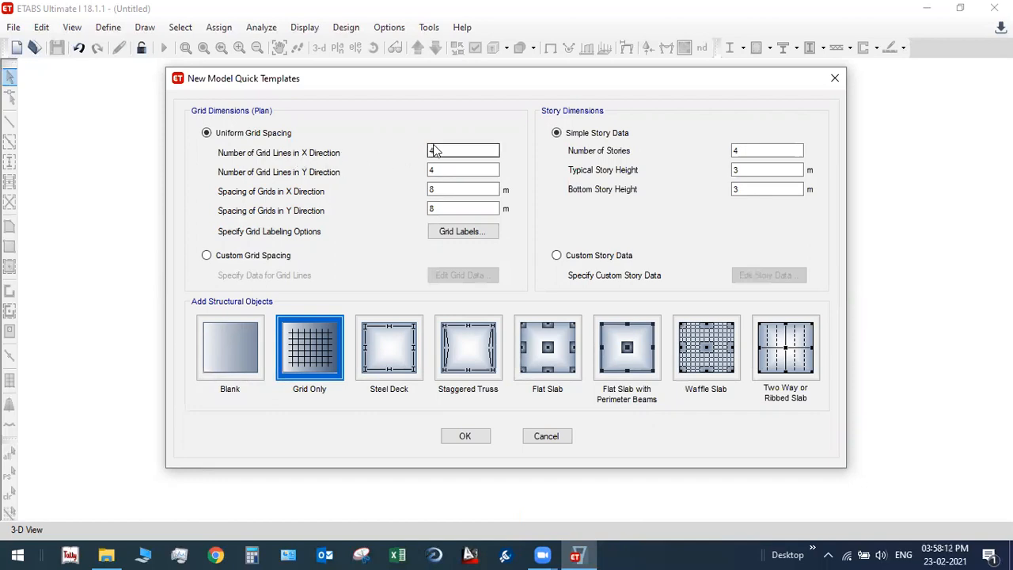
text(2)
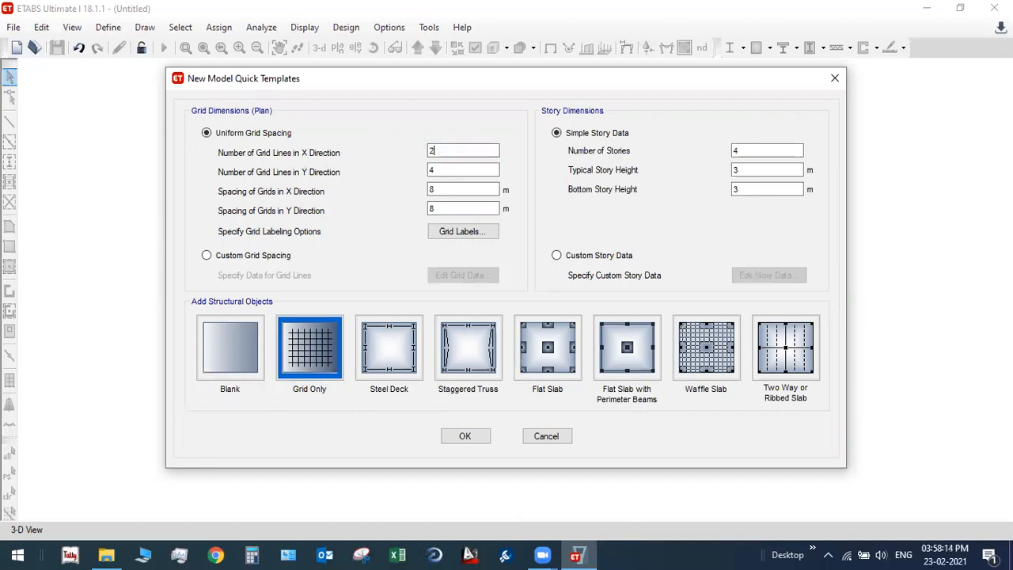
key(Tab)
text(1)
key(Tab)
text(5)
key(Tab)
text(1)
Step: Set the number of stories to 1 and create the model from the Grid Only template
drag(767, 150, 705, 151)
text(1)
click(312, 352)
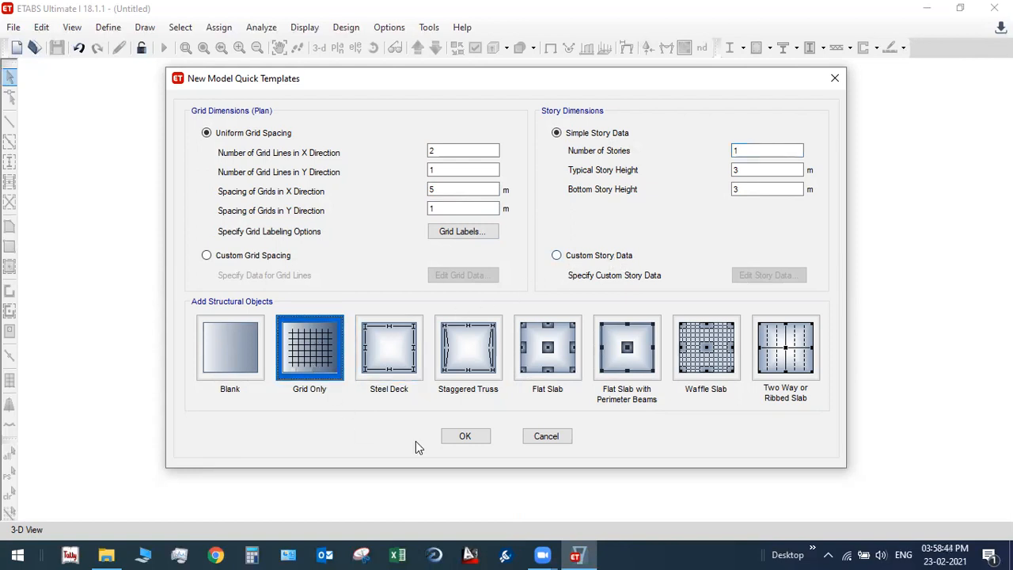
click(465, 437)
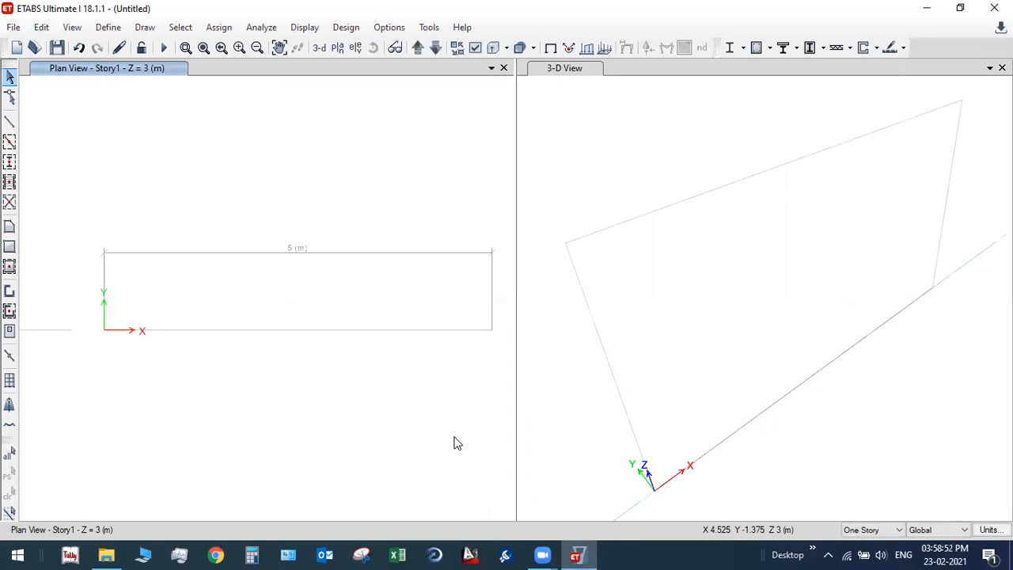
Step: Close the 3-D view so that only the Story1 plan view stays open, with the grid fitting in it
click(822, 123)
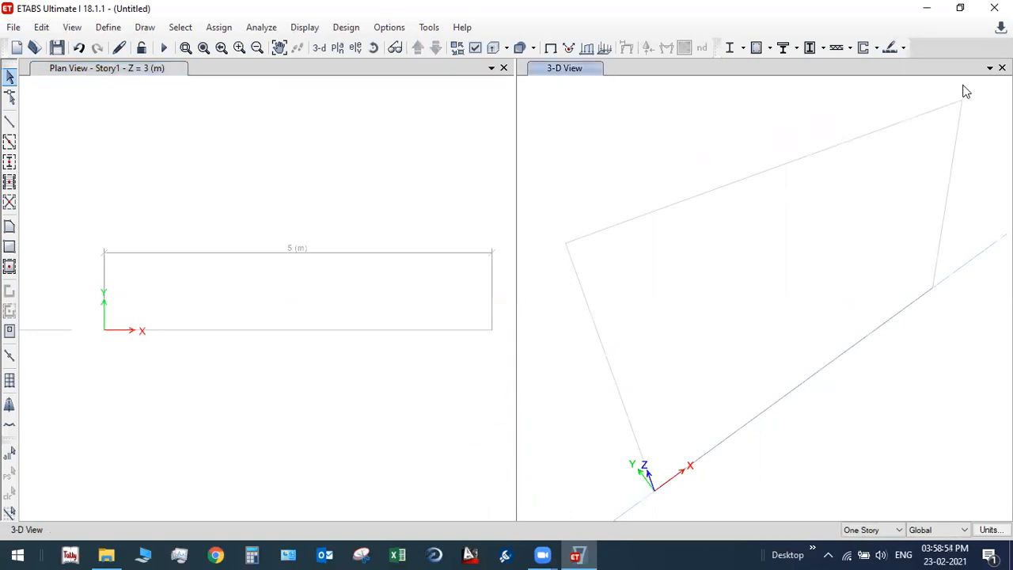
click(1002, 68)
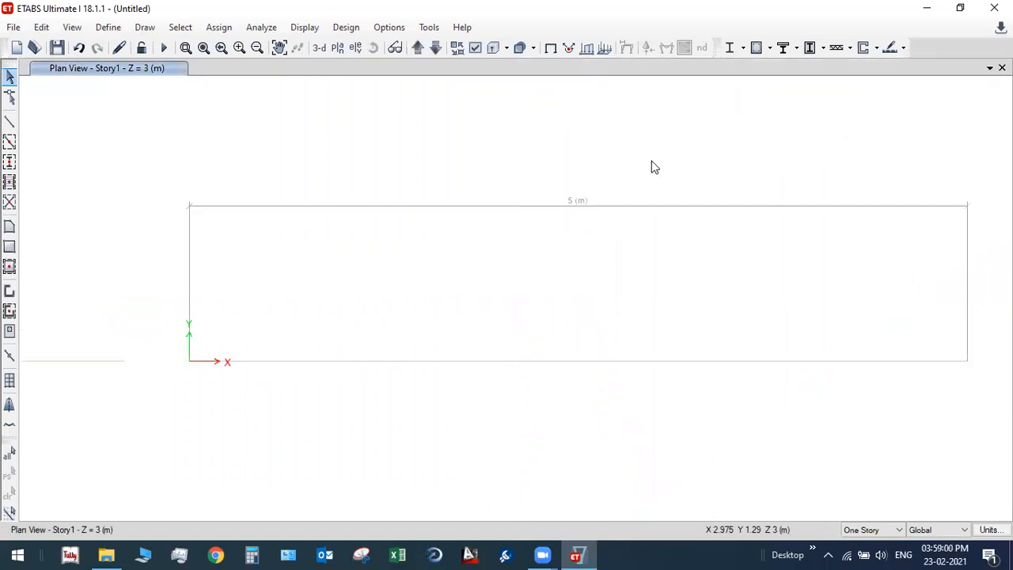
scroll(450, 366, down, 3)
middle_drag(447, 385, 447, 351)
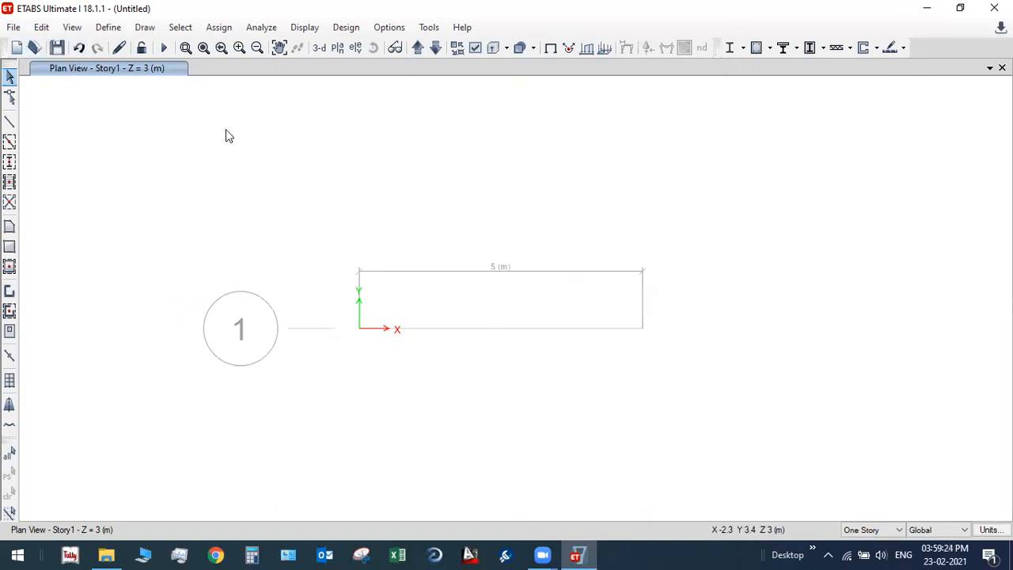
Step: Add a new concrete material for region India with the Indian standard and grade M20
click(107, 28)
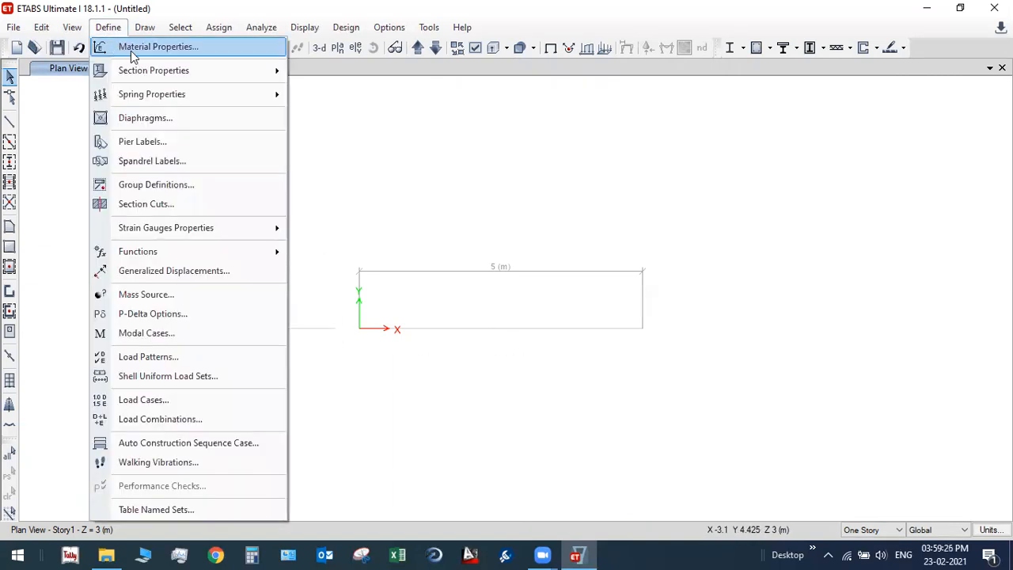
click(133, 45)
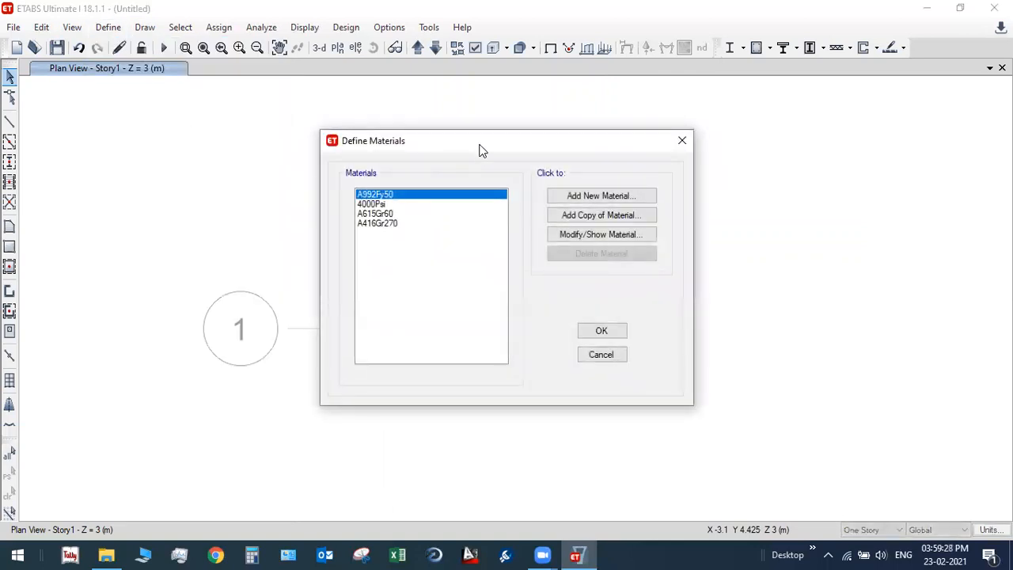
drag(481, 148, 681, 127)
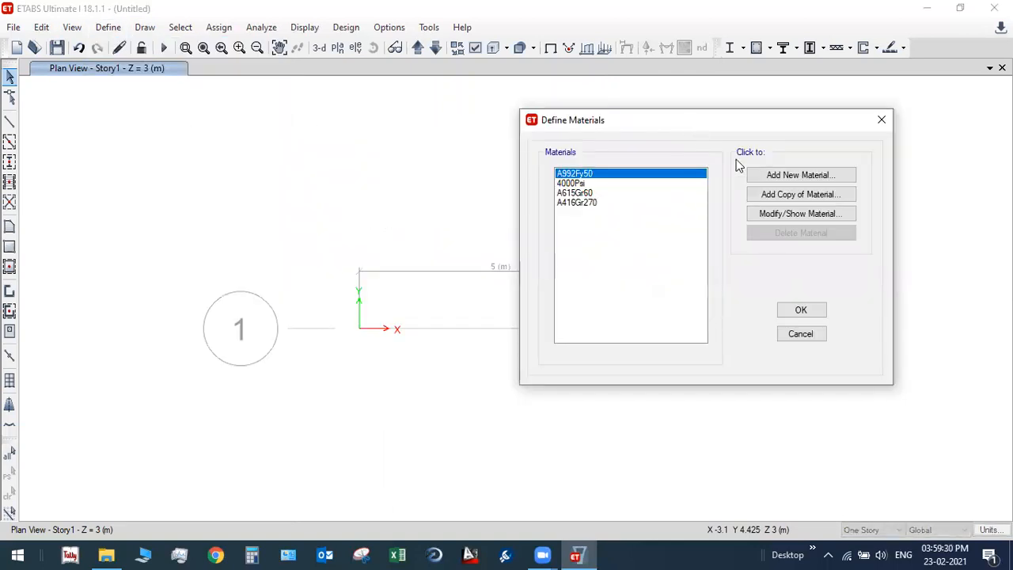
click(779, 176)
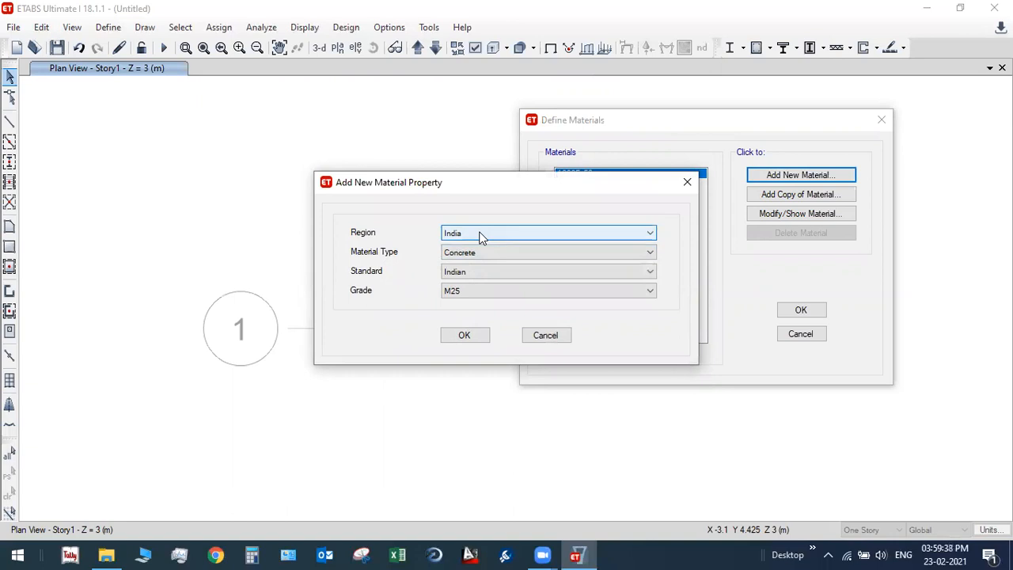
click(477, 274)
click(462, 282)
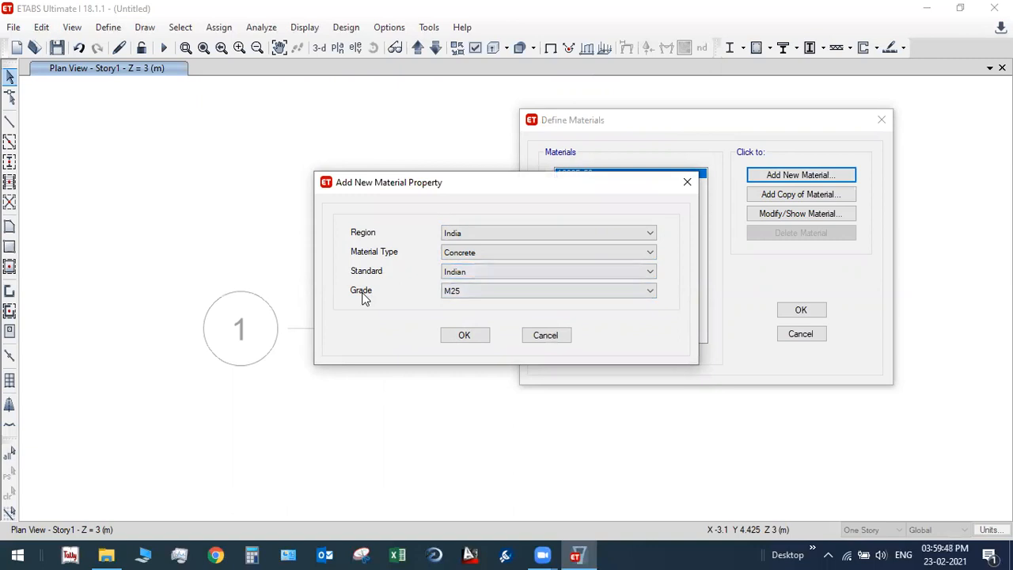
click(465, 293)
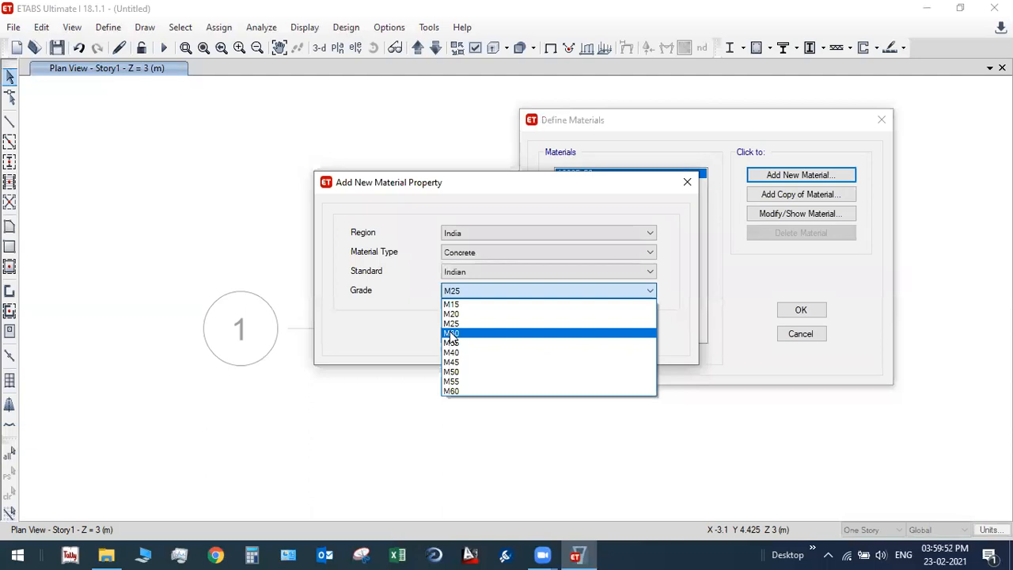
click(451, 314)
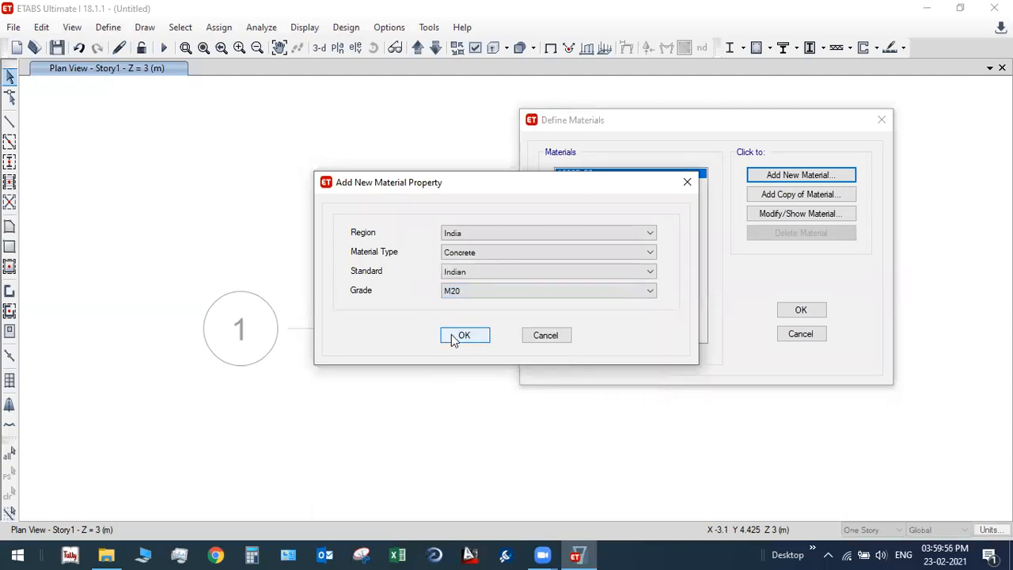
click(455, 337)
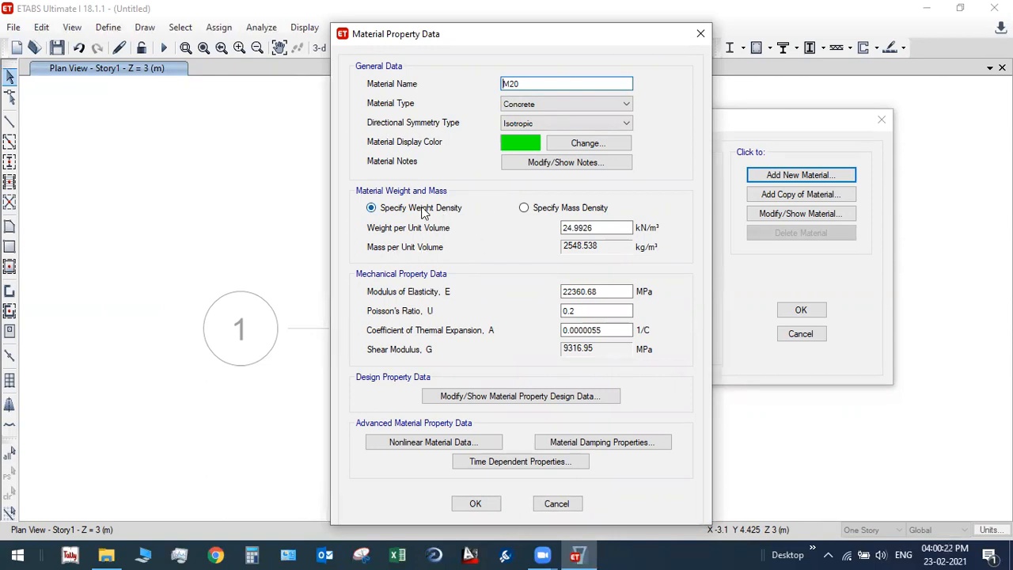
click(524, 209)
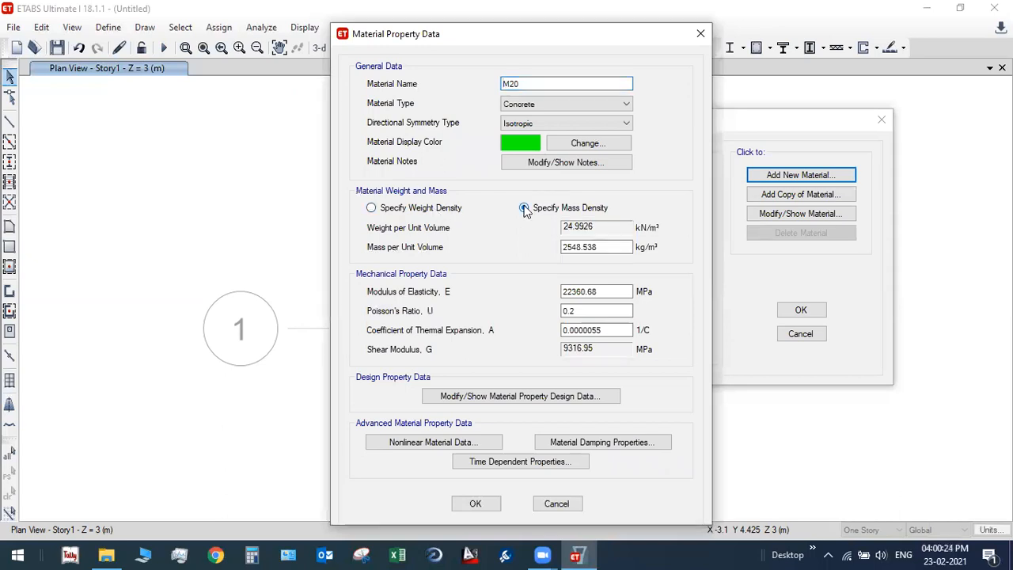
click(430, 208)
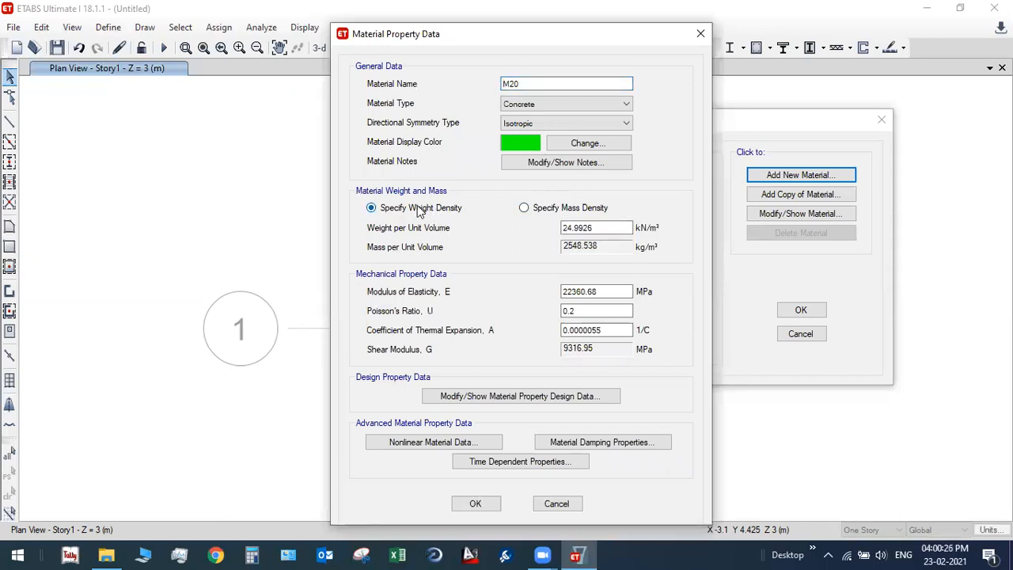
click(565, 227)
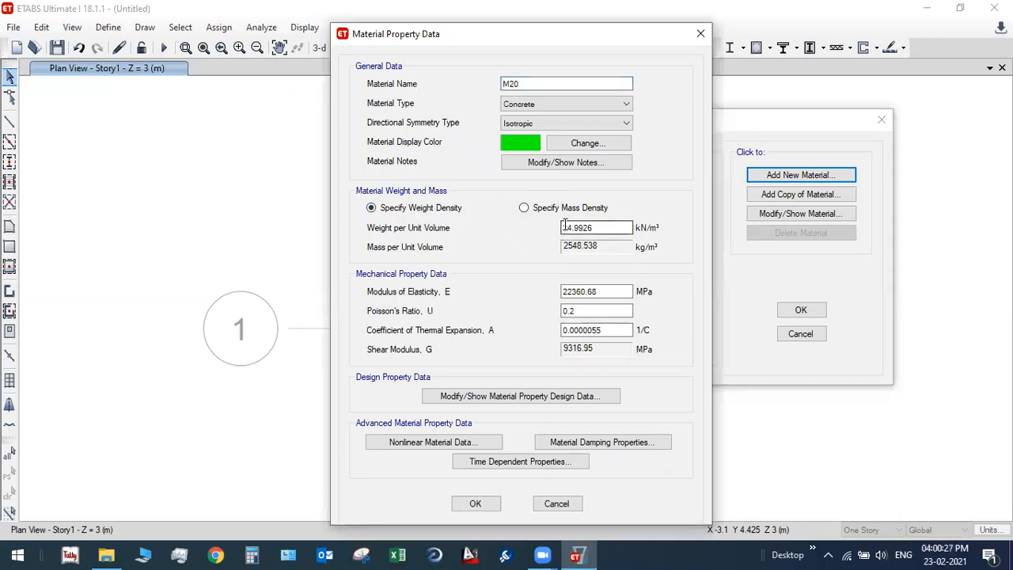
click(524, 208)
click(597, 247)
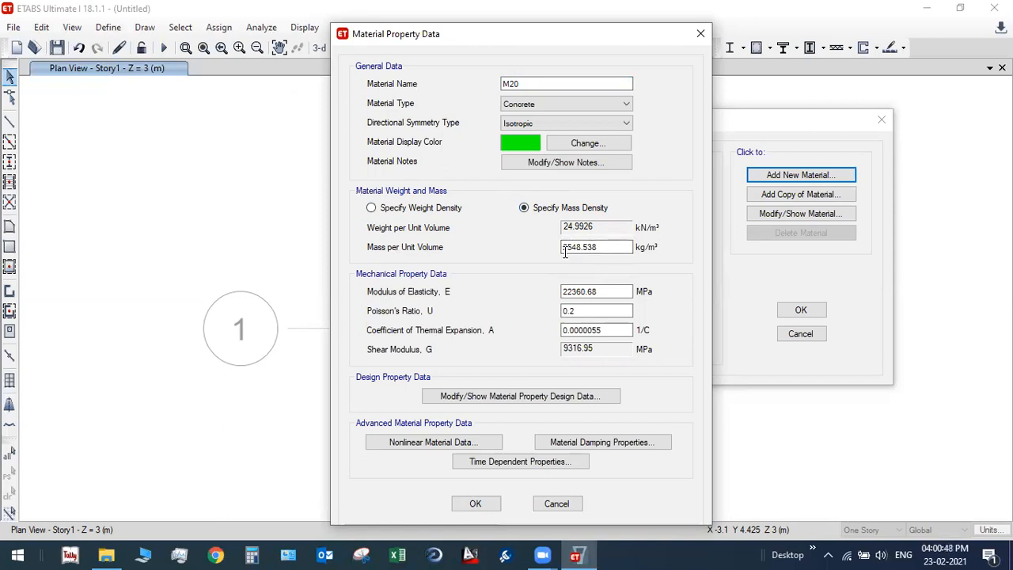
click(387, 211)
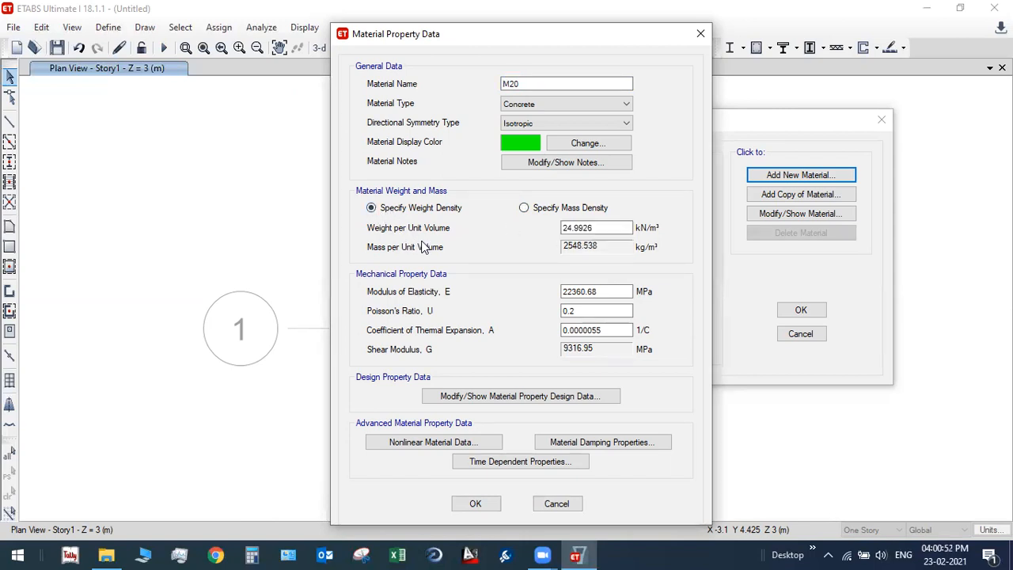
Step: Set the M20 material's weight per unit volume to 25 kN/m³ and its coefficient of thermal expansion to 0.0000095 1/C
drag(600, 224, 549, 233)
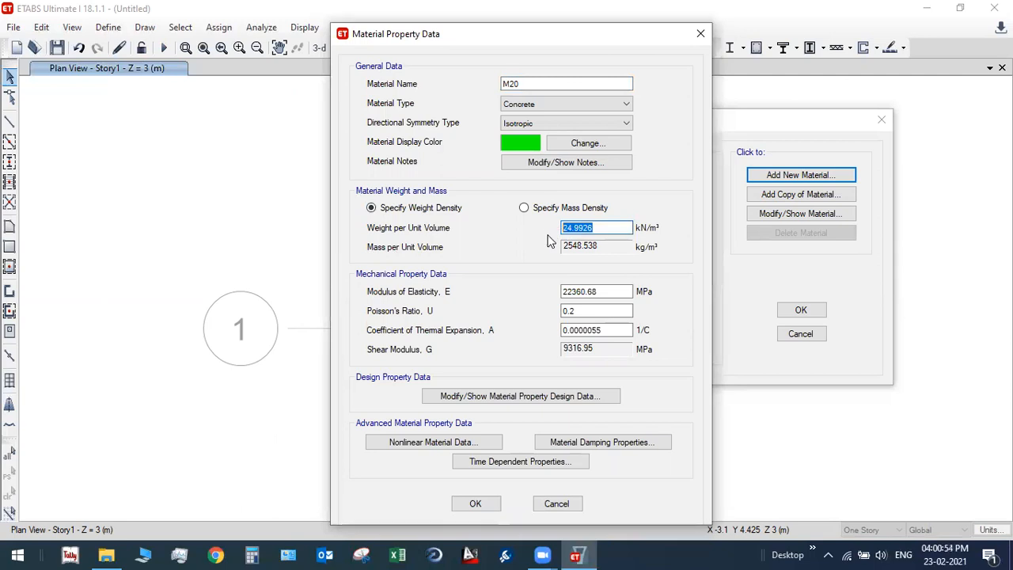
text(25)
click(602, 291)
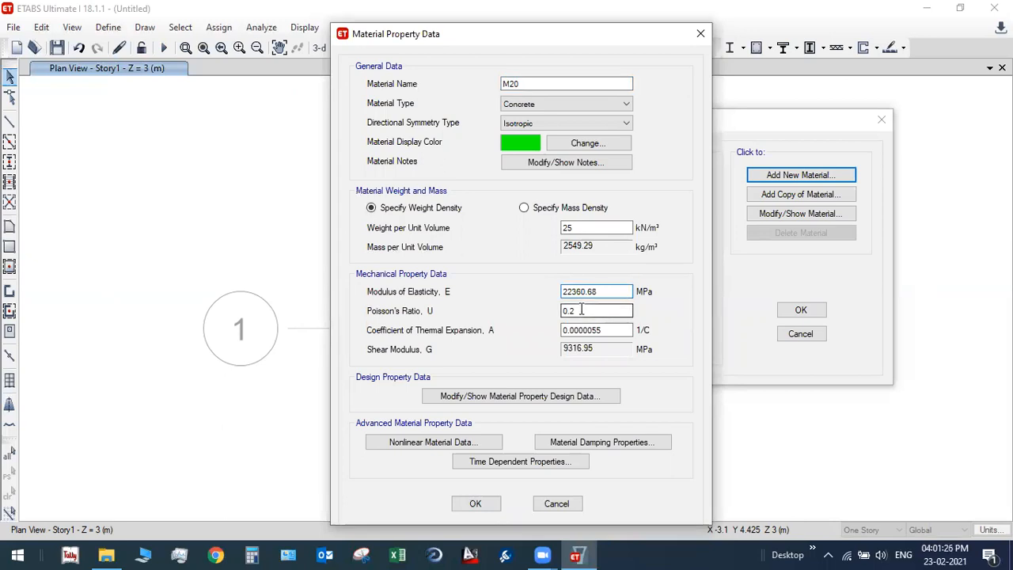
click(576, 311)
drag(576, 311, 557, 311)
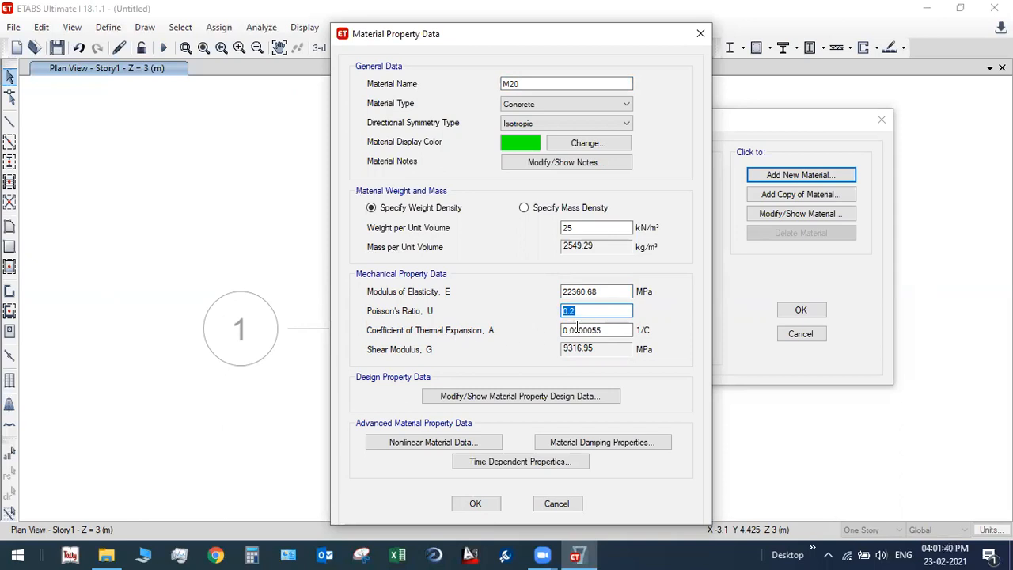
click(606, 331)
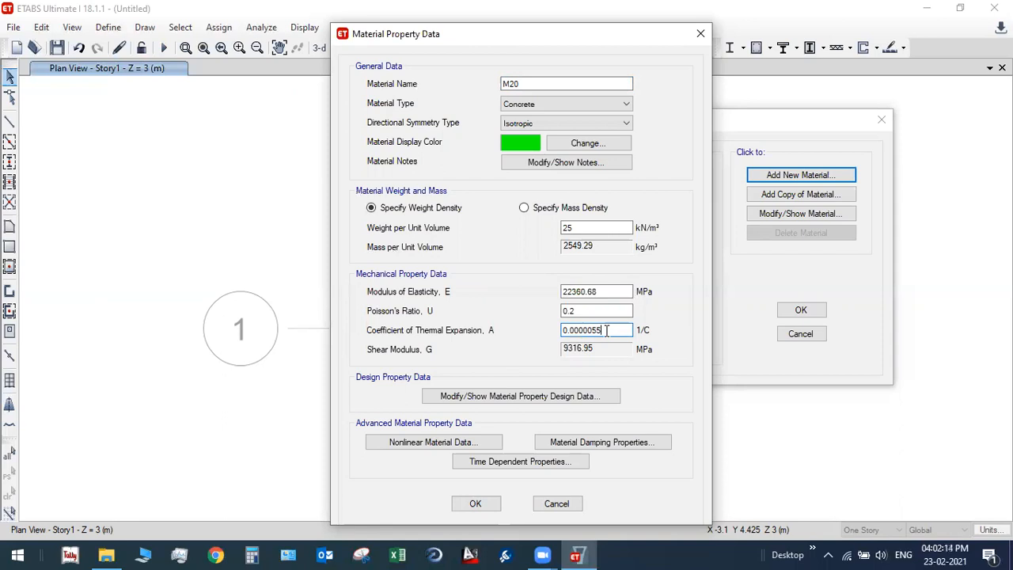
key(BackSpace)
key(BackSpace)
text(95)
Step: Check the cube compressive strength in the M20 material's design data and accept the new material
click(465, 400)
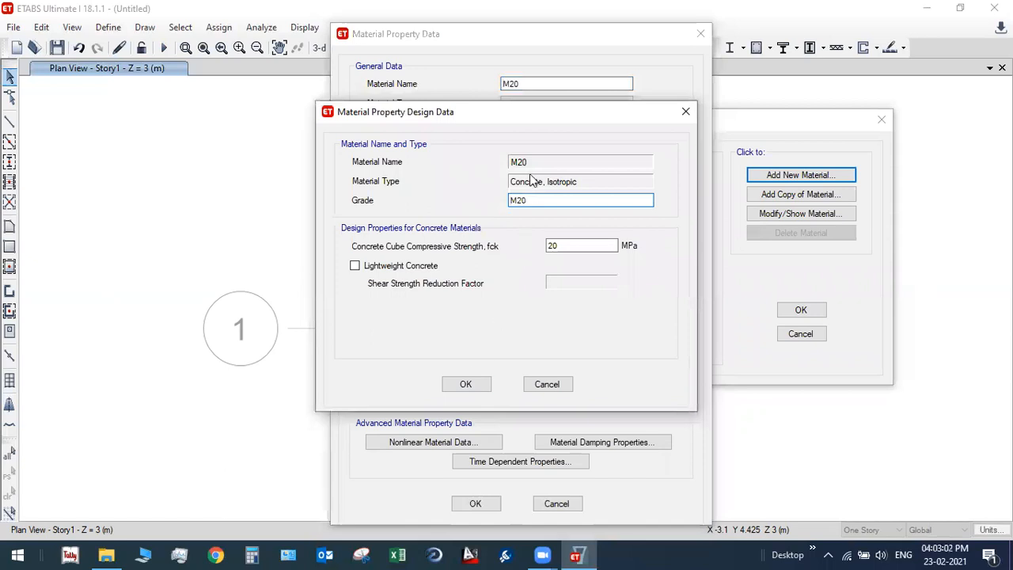
double_click(552, 246)
click(466, 383)
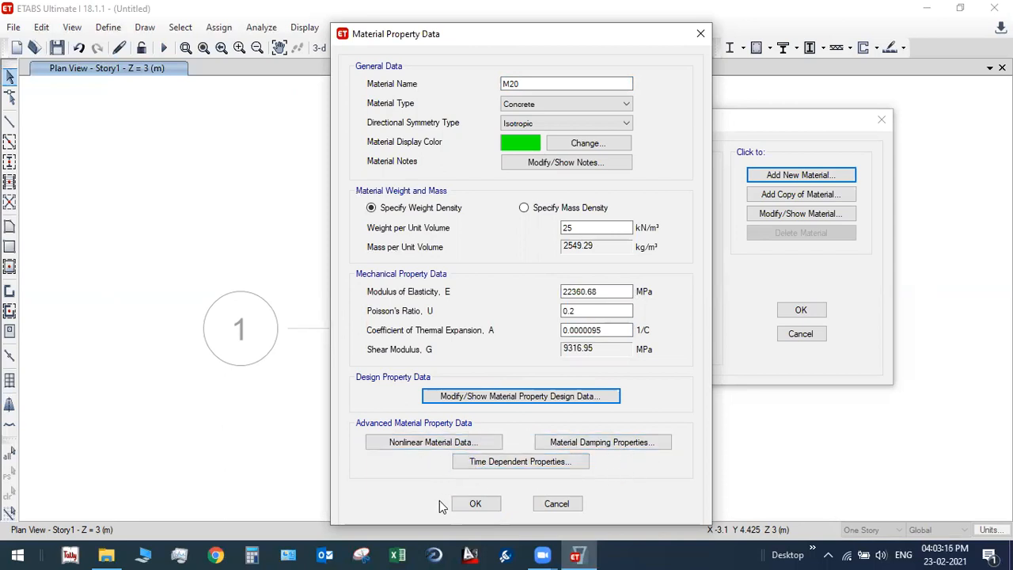
click(475, 505)
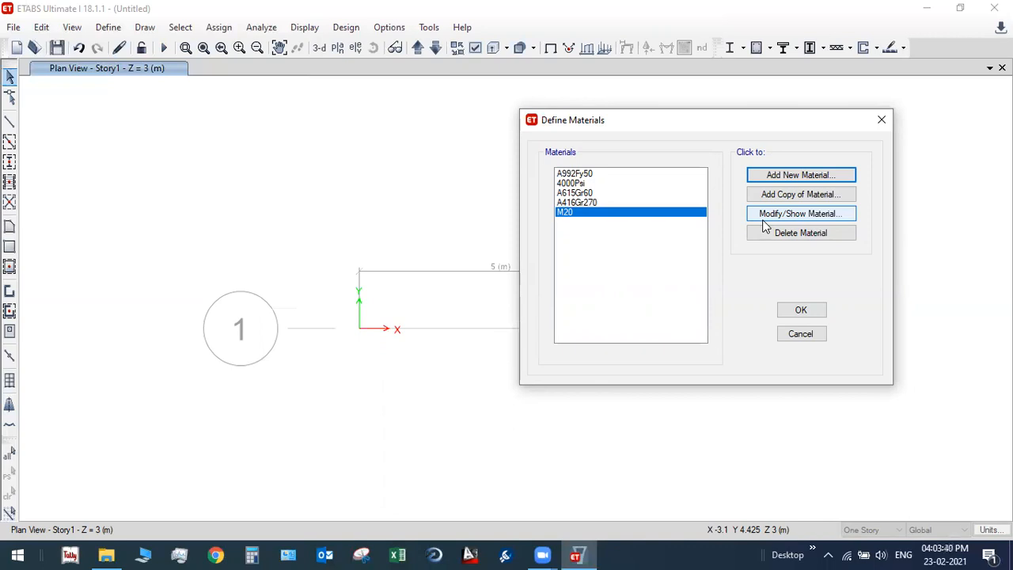
Step: Add a new rebar material for region India with the Indian standard and grade HYSD Grade 415
click(795, 179)
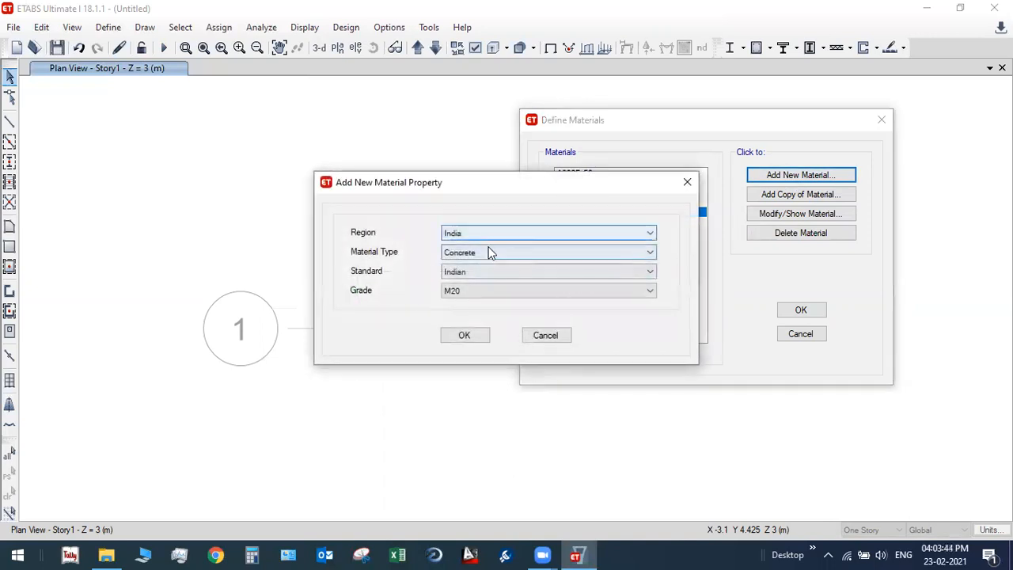
click(477, 252)
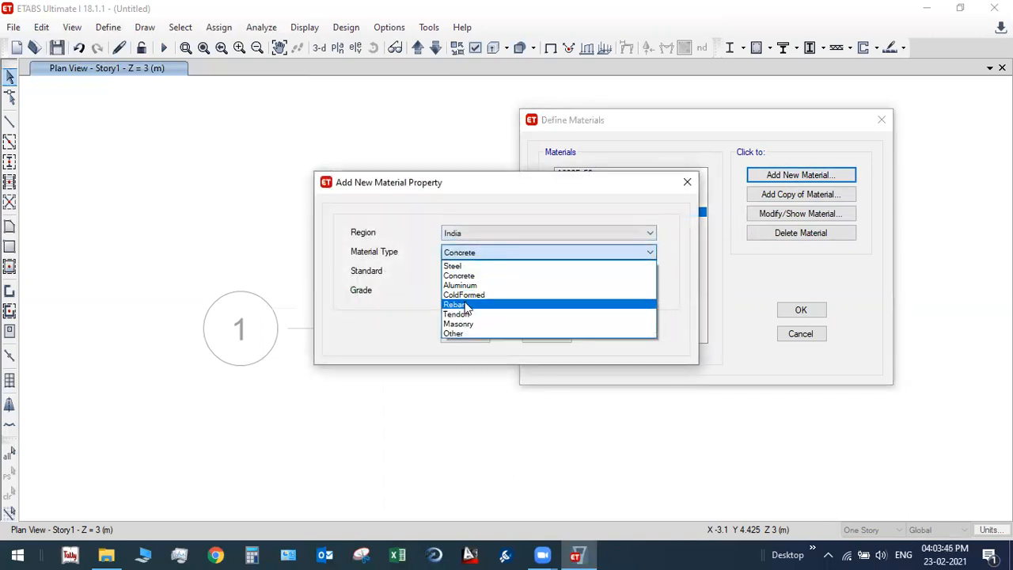
click(464, 303)
click(463, 255)
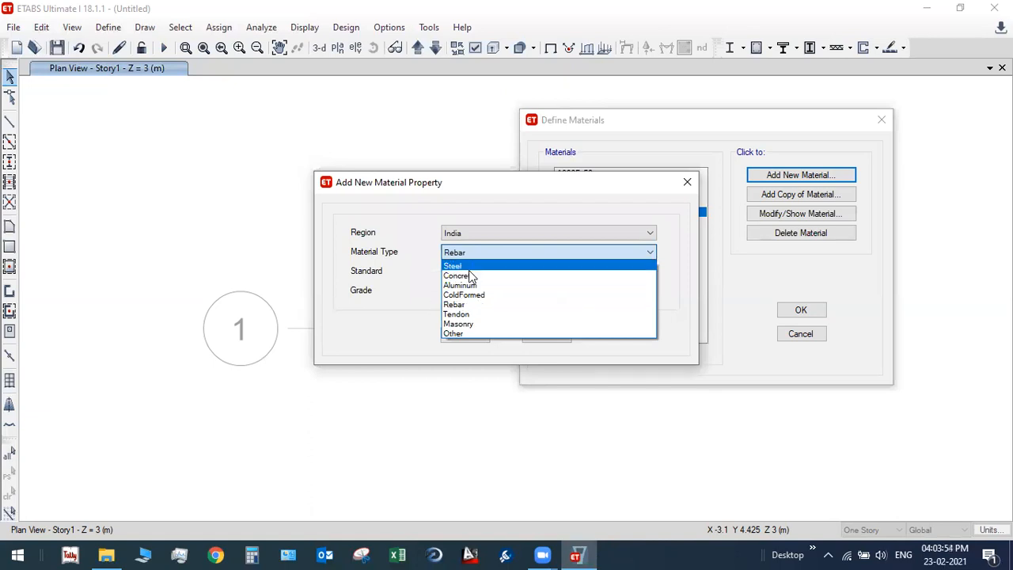
click(455, 304)
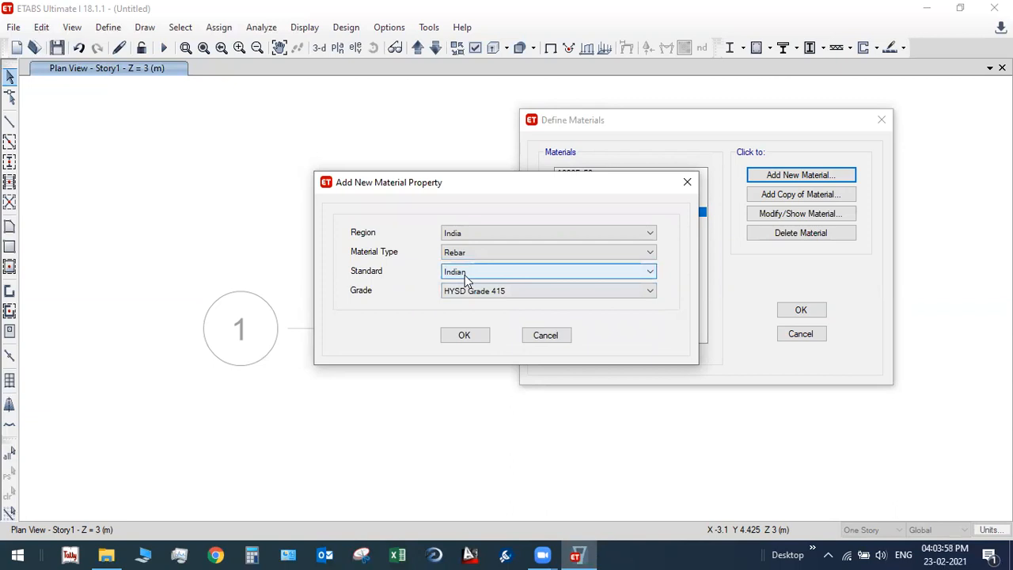
drag(448, 177, 564, 166)
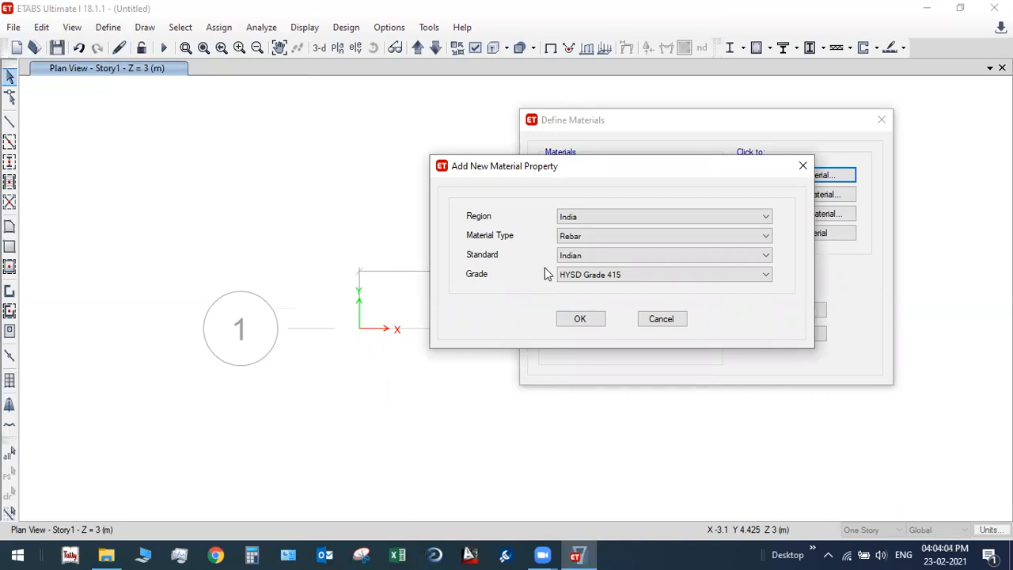
click(607, 279)
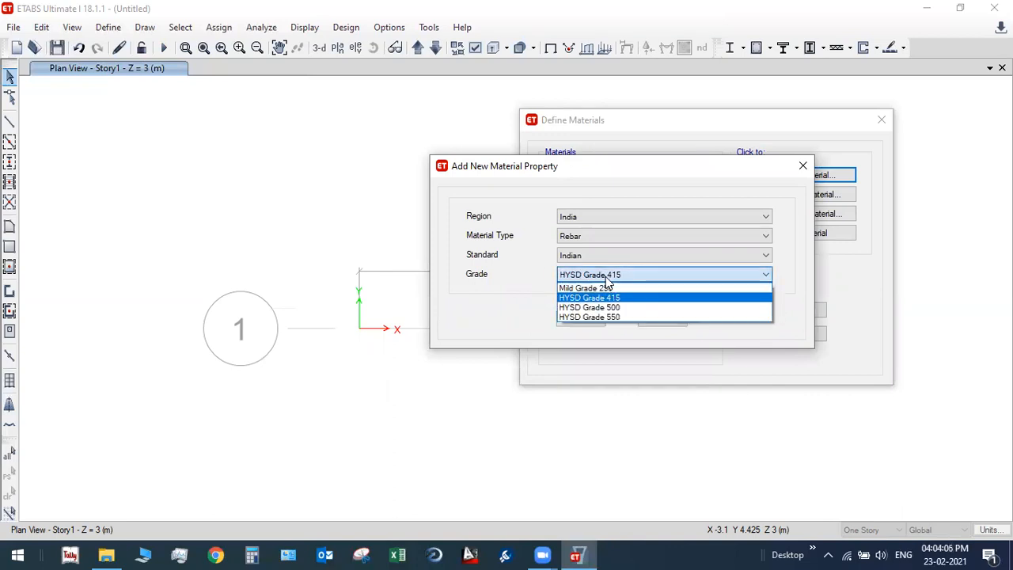
click(607, 278)
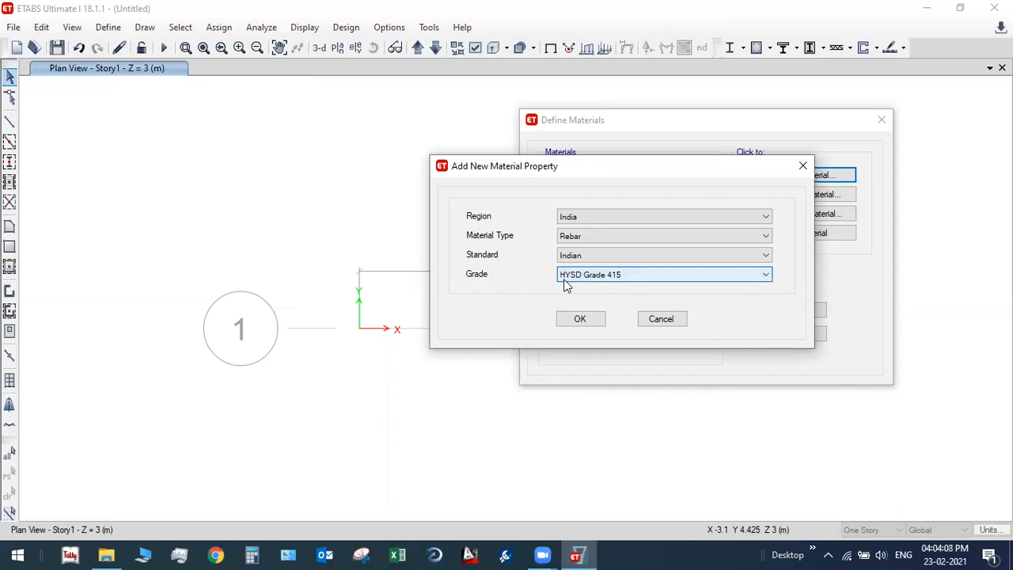
click(579, 280)
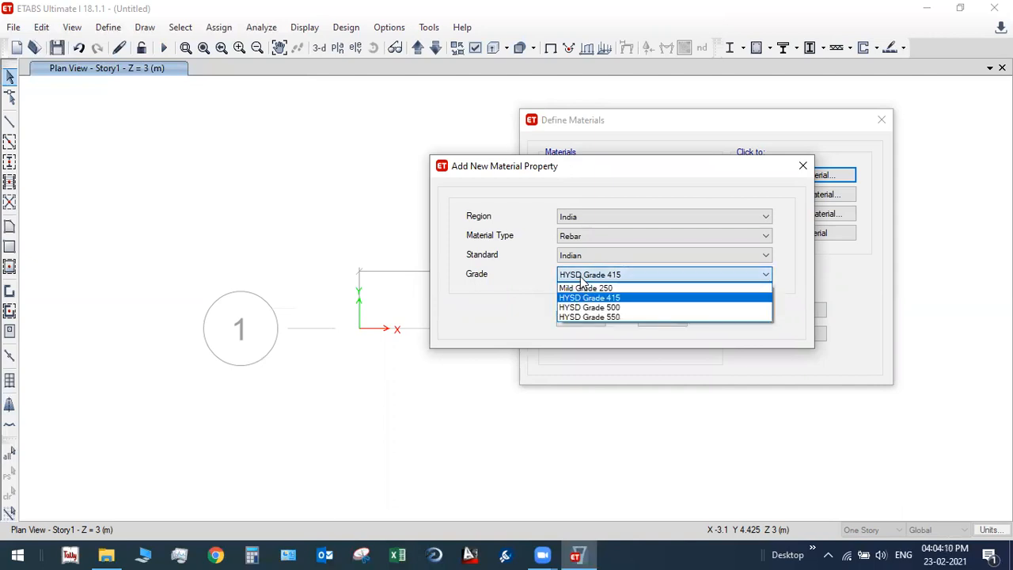
click(599, 297)
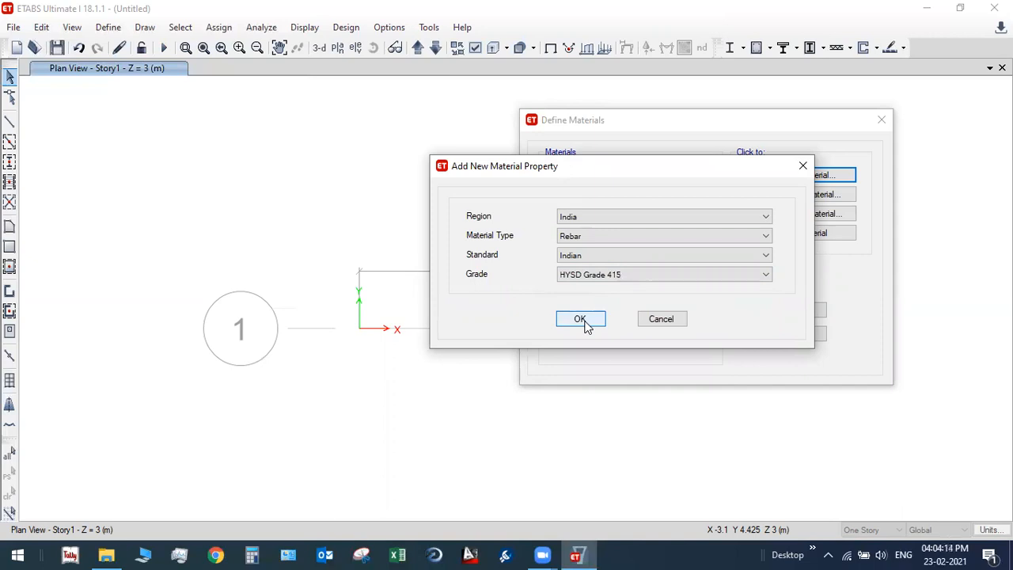
click(581, 319)
Step: Rename the new rebar material Fe415 and specify its mass density as 7850 kg/m³
drag(507, 49, 483, 54)
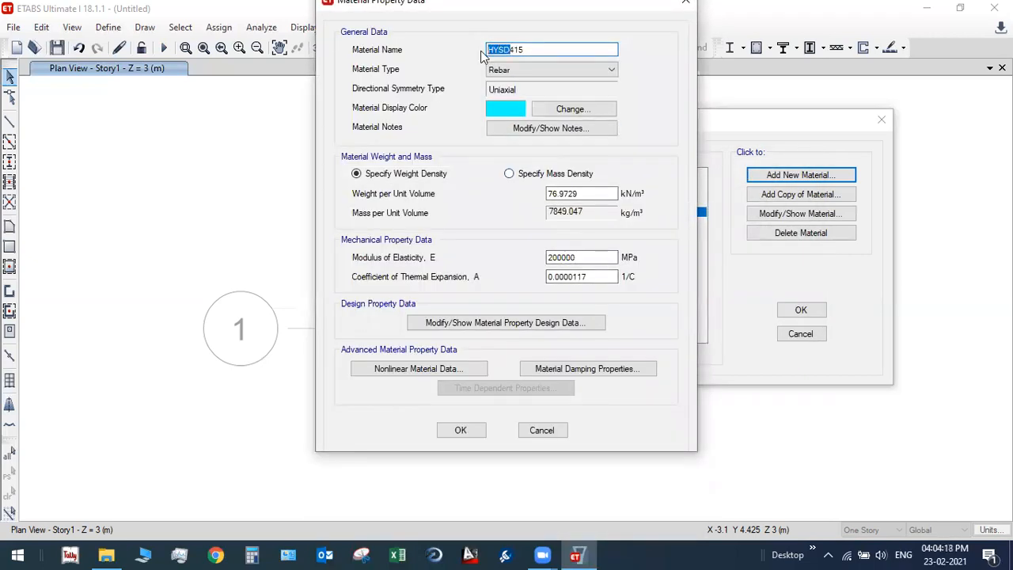
text(Fe)
click(509, 174)
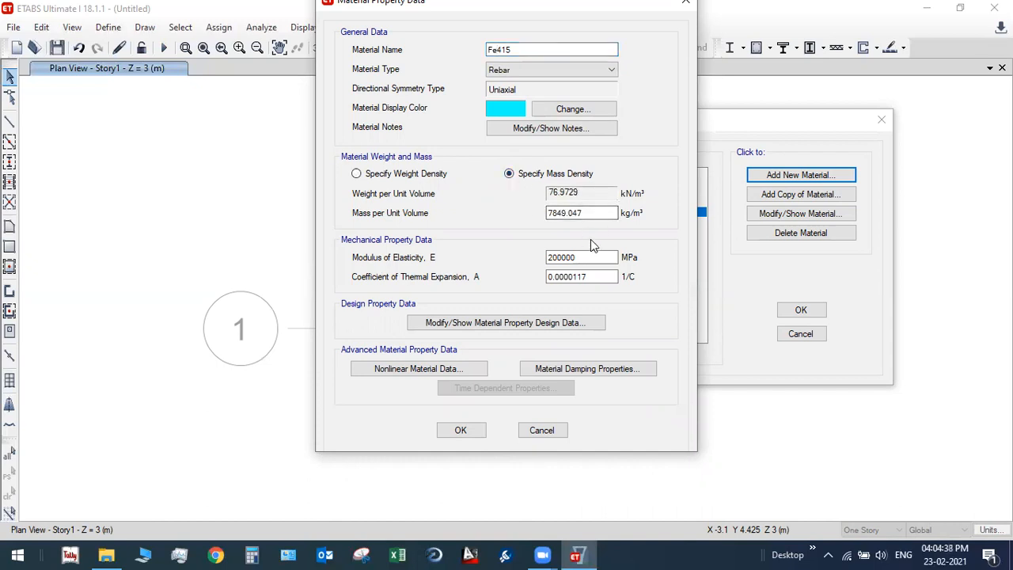
drag(589, 210, 519, 239)
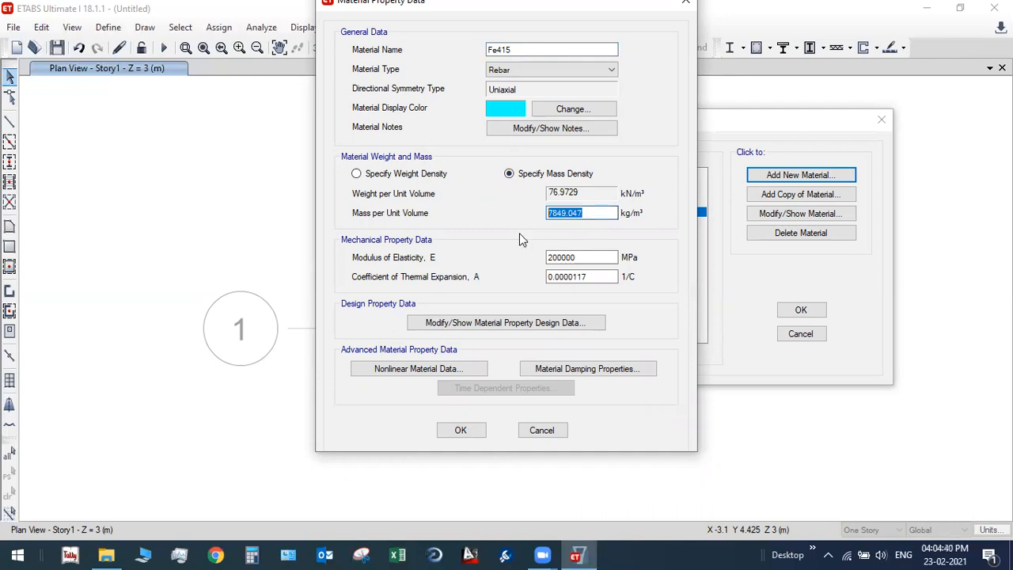
text(7850)
drag(582, 259, 546, 259)
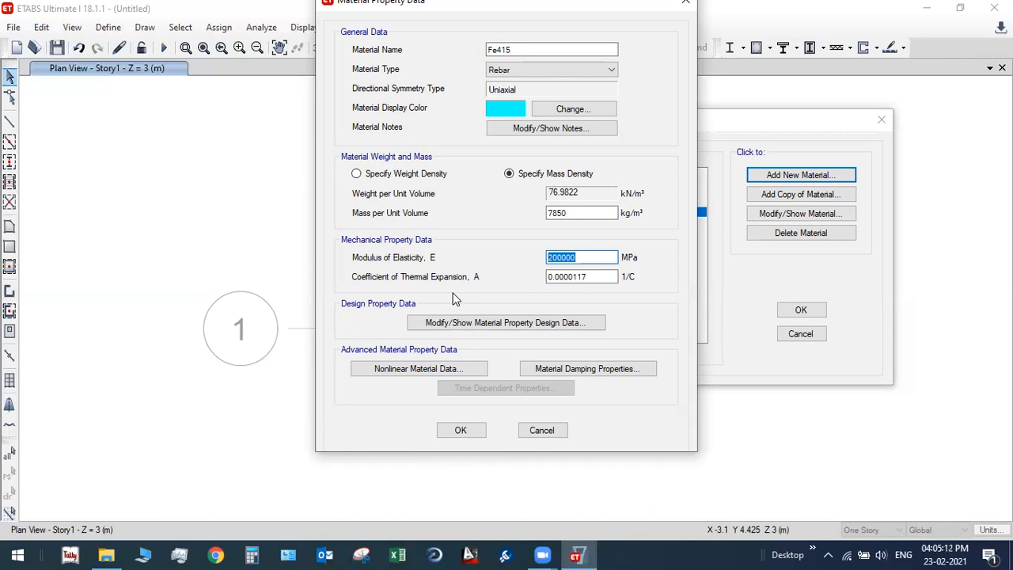
click(587, 257)
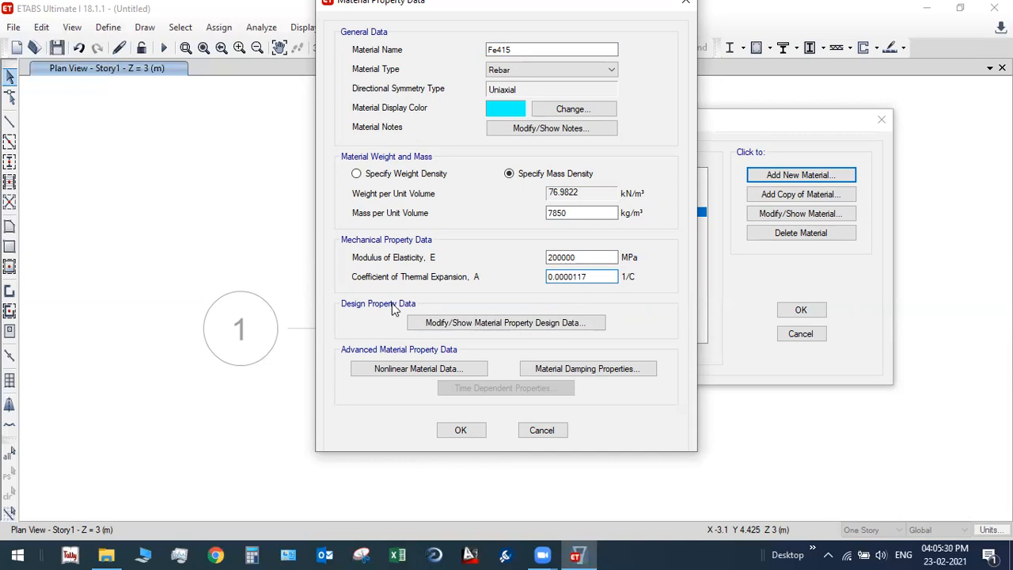
Step: Set Fe415's expected yield strength to 415 MPa and expected tensile strength to 485 MPa in its design data, and accept the material
click(465, 323)
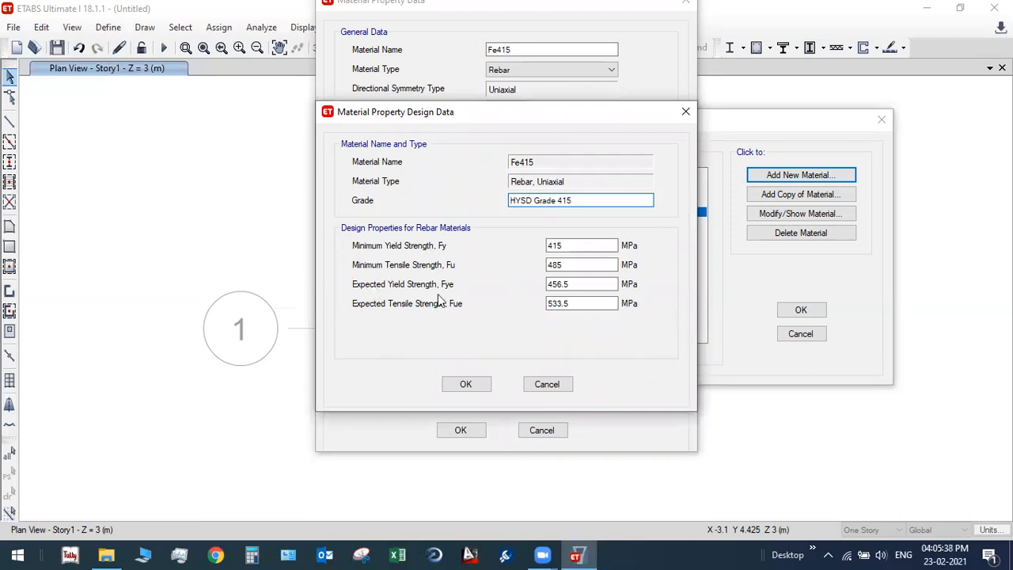
drag(592, 283, 538, 292)
text(415)
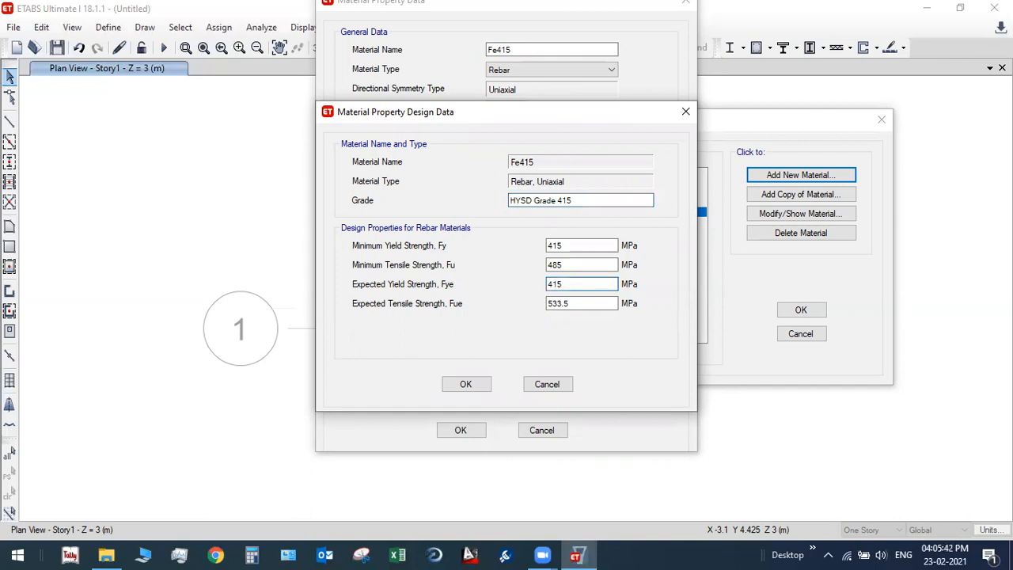
drag(570, 303, 545, 310)
text(485)
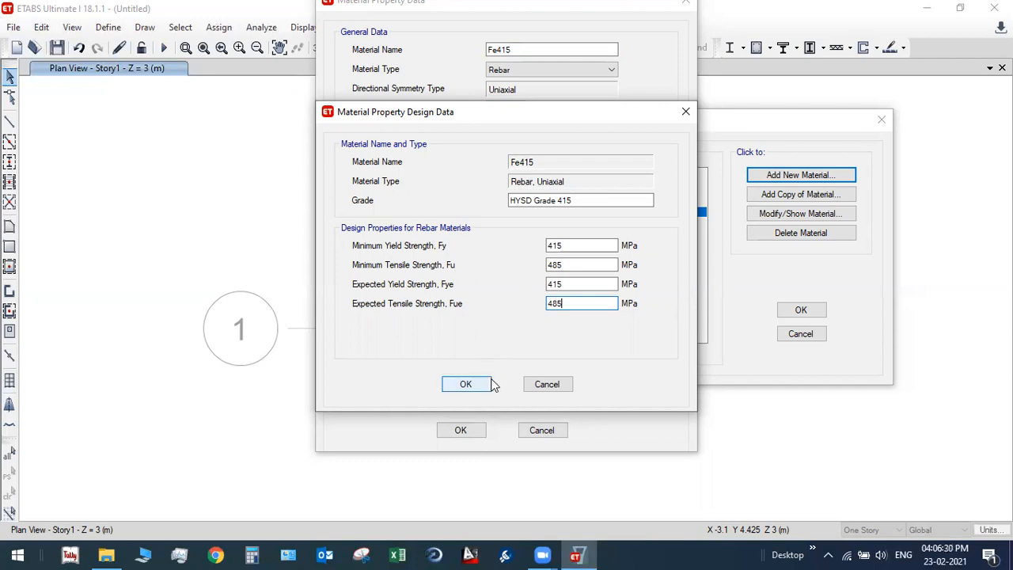
click(463, 384)
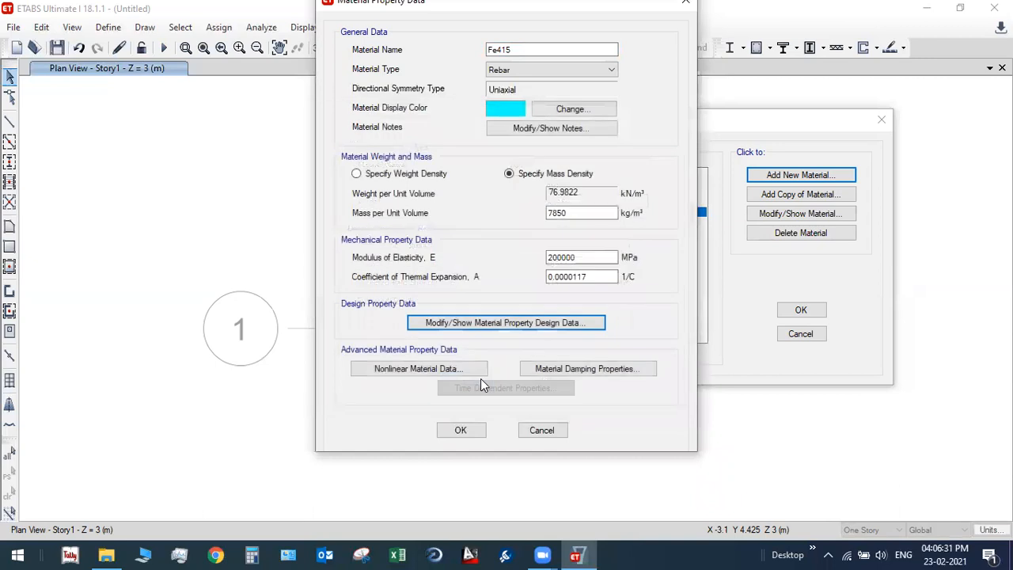
click(462, 430)
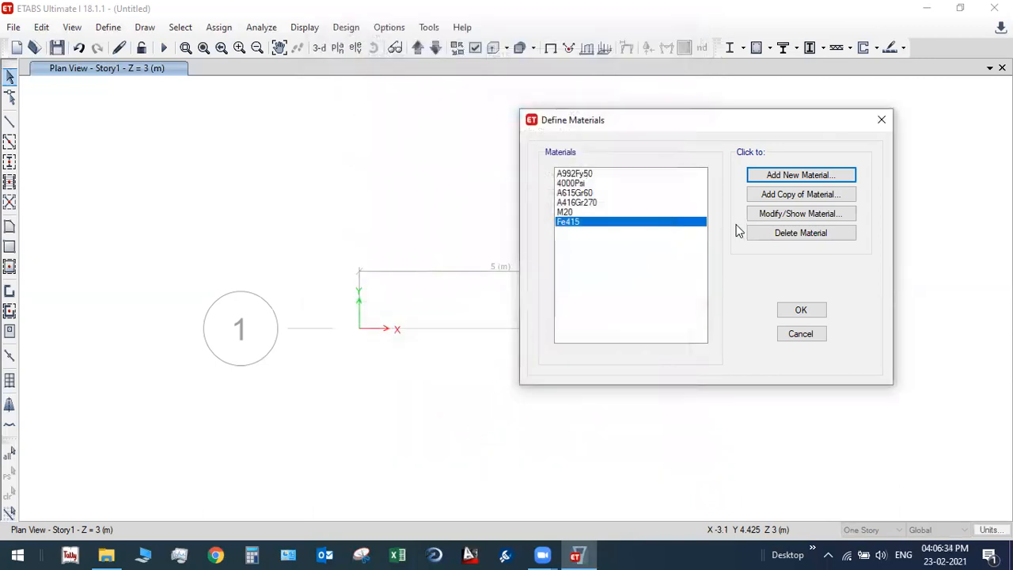
Step: Add another Indian-standard rebar material with grade HYSD Grade 500
click(770, 176)
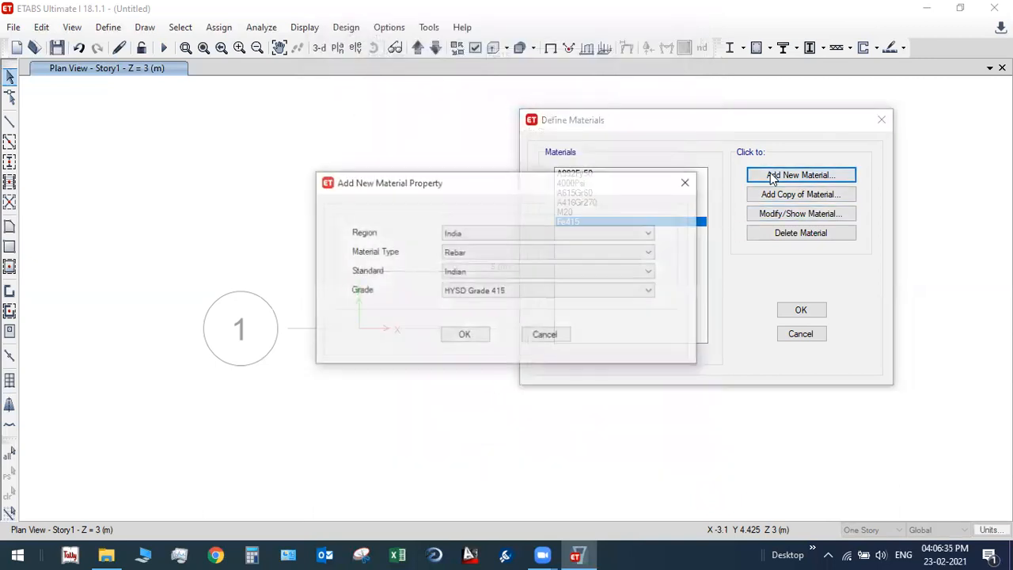
click(497, 291)
click(487, 322)
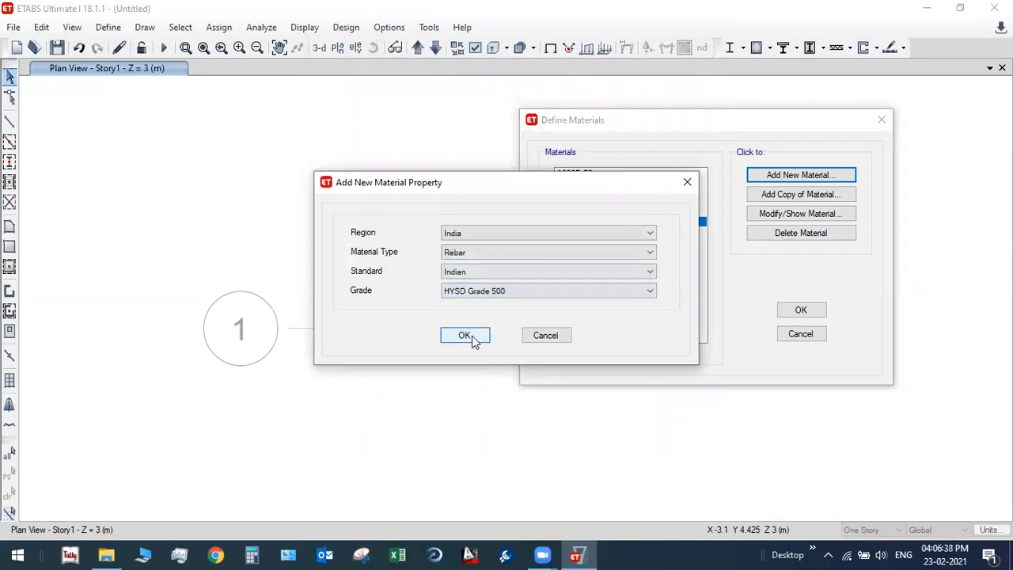
click(470, 335)
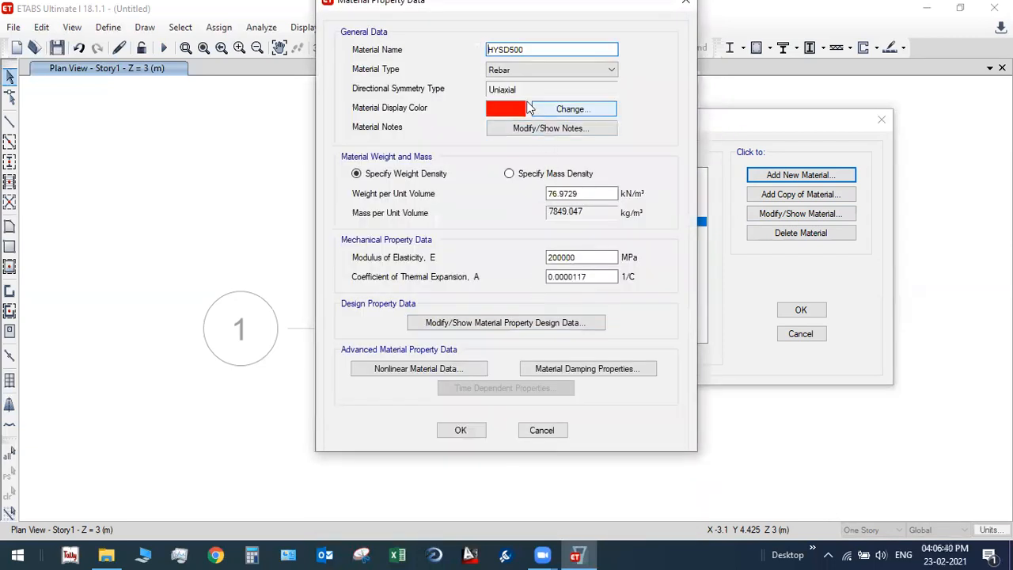
Step: Rename the second rebar material Fe500 and specify its mass density as 7850 kg/m³
drag(511, 50, 469, 54)
text(Fe)
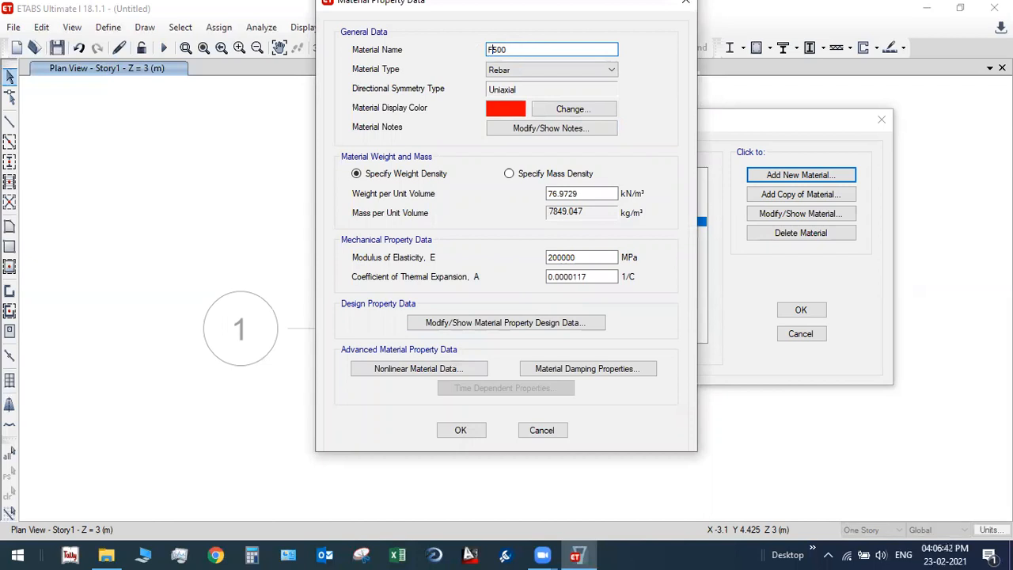
click(522, 175)
drag(601, 212, 533, 233)
text(7850)
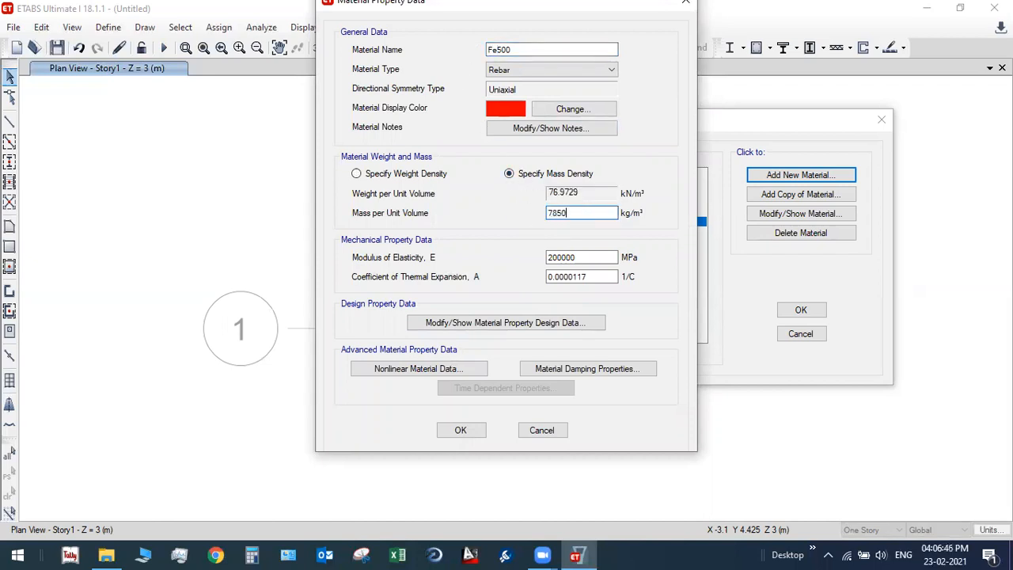
Step: Set Fe500's expected yield strength to 500 MPa and expected tensile strength to 545 MPa, and accept all material definitions
click(550, 324)
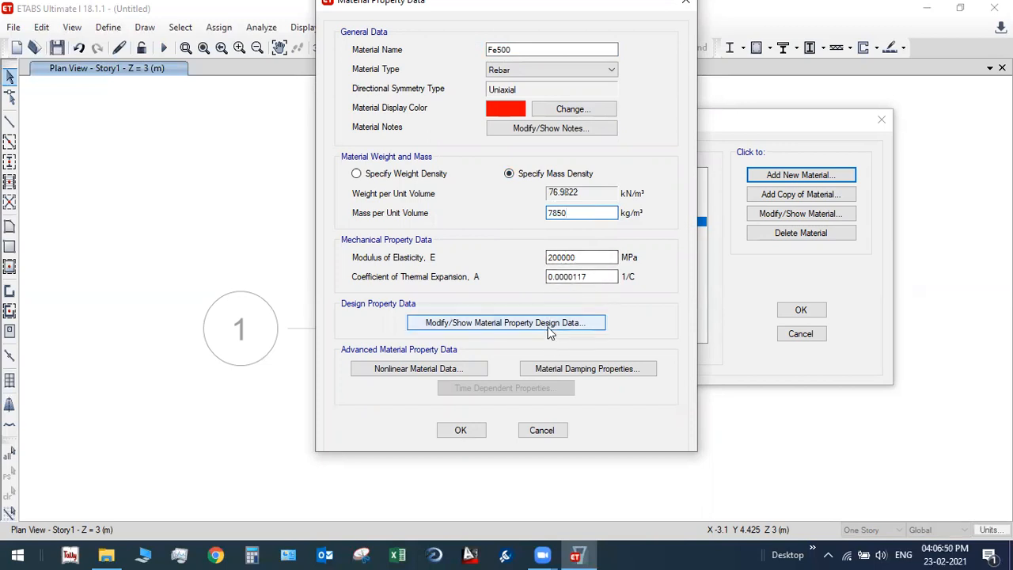
key(Tab)
key(Tab)
key(Tab)
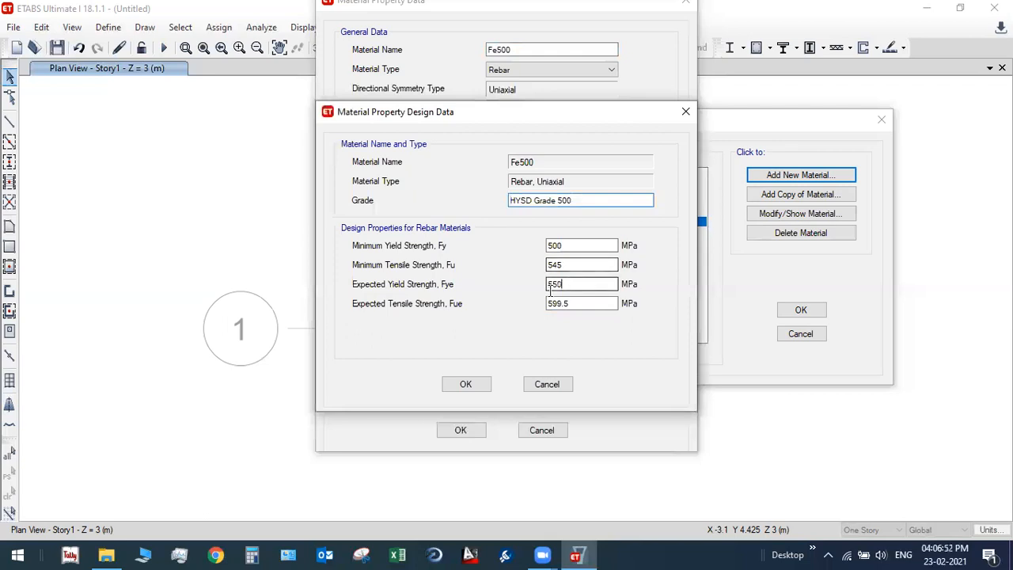
text(500)
key(Tab)
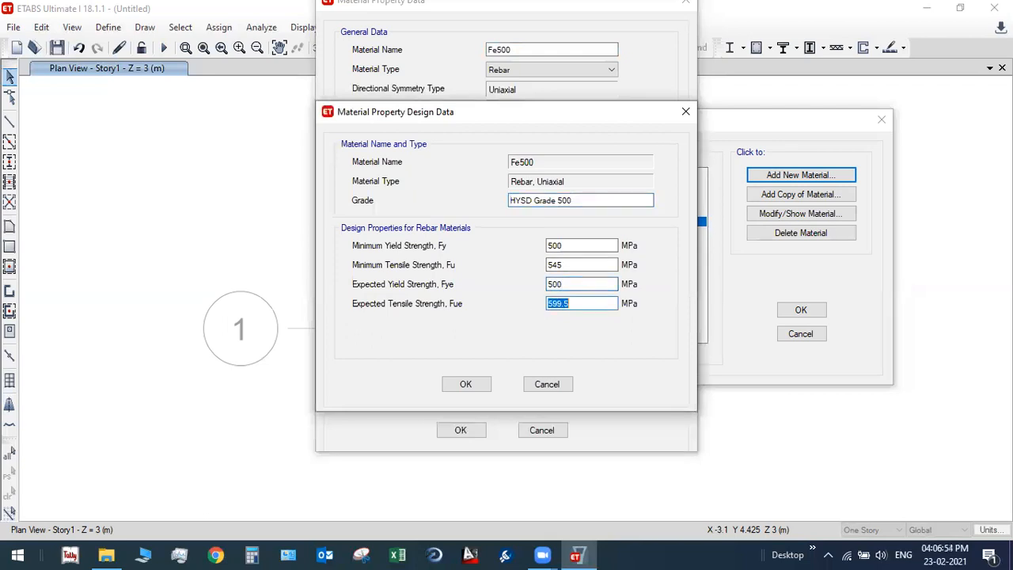
key(End)
key(BackSpace)
key(BackSpace)
key(BackSpace)
key(BackSpace)
key(BackSpace)
text(545)
click(486, 383)
click(475, 430)
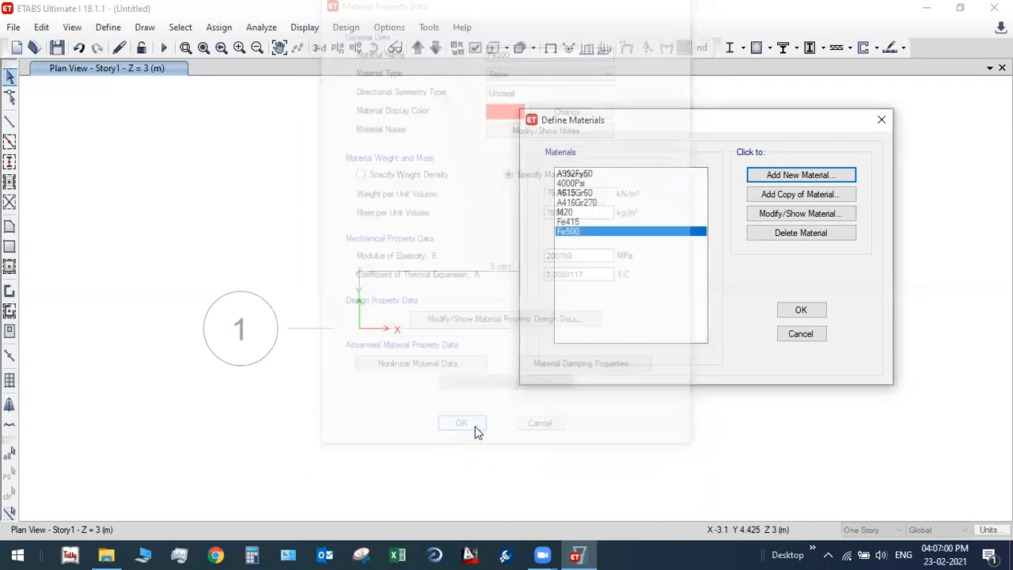
click(785, 310)
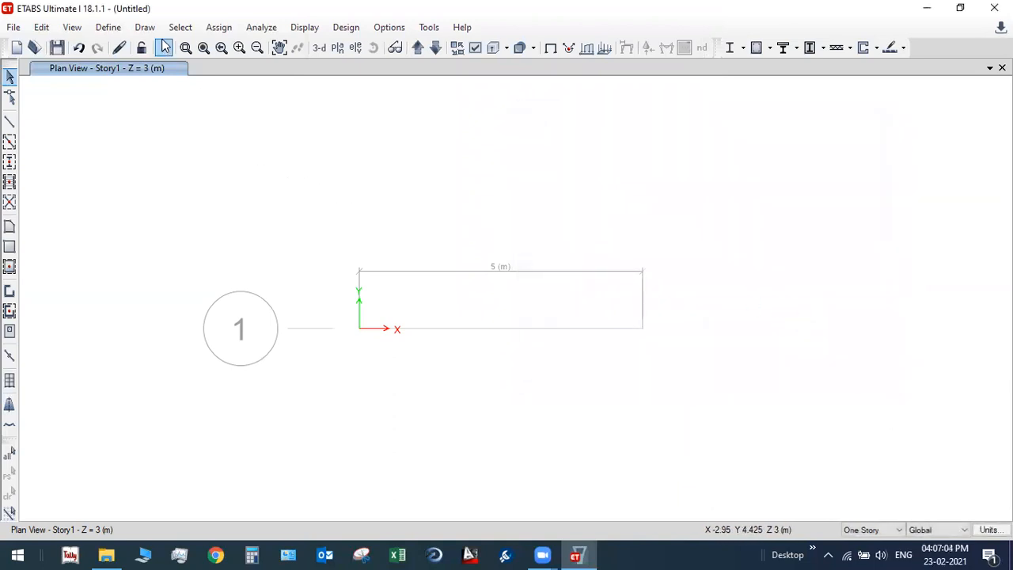
Step: Start a new concrete rectangular frame section and name it B250X500
click(123, 30)
mouse_move(233, 77)
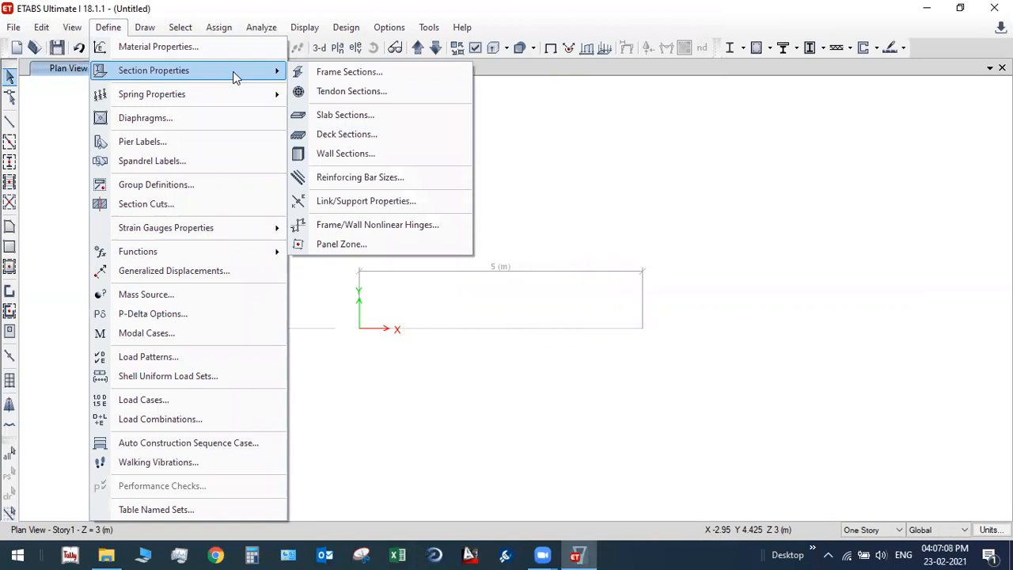
click(108, 29)
click(108, 28)
mouse_move(169, 71)
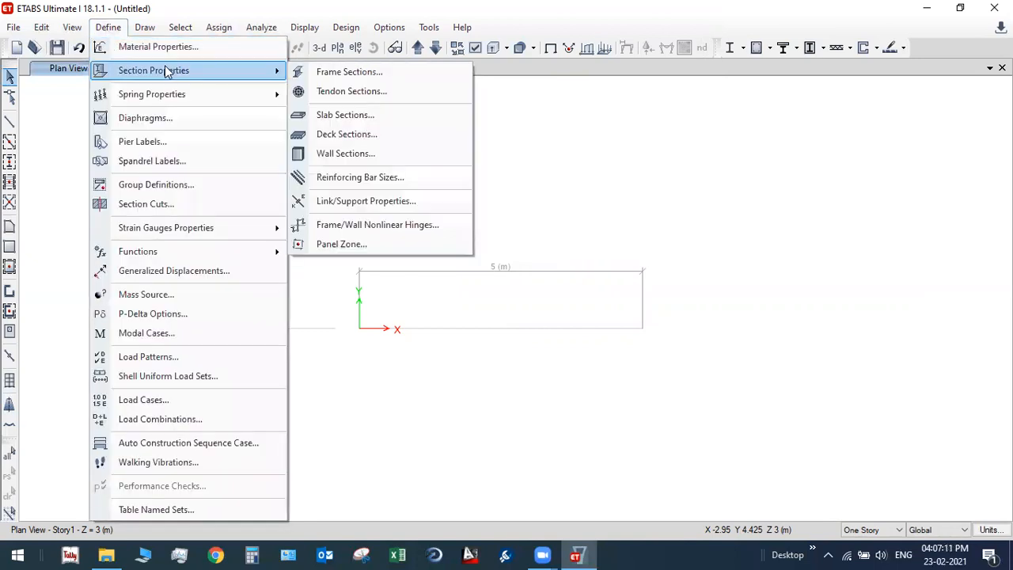
click(329, 71)
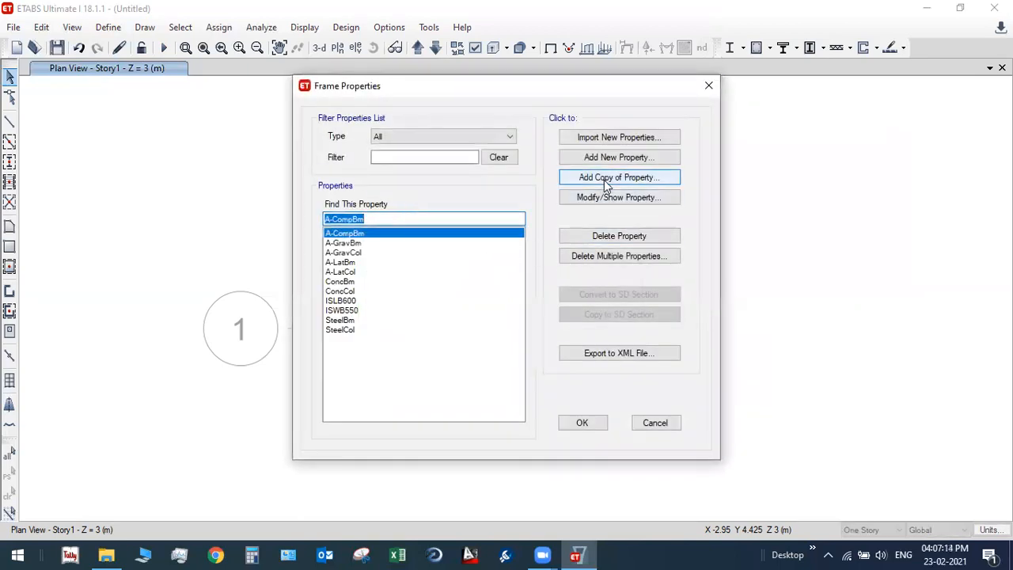
click(610, 158)
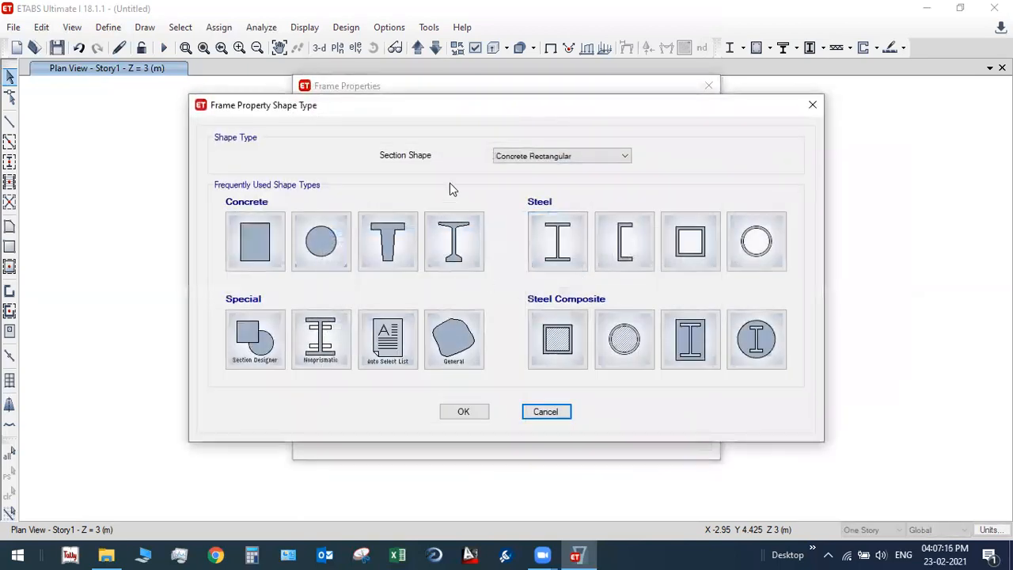
click(265, 245)
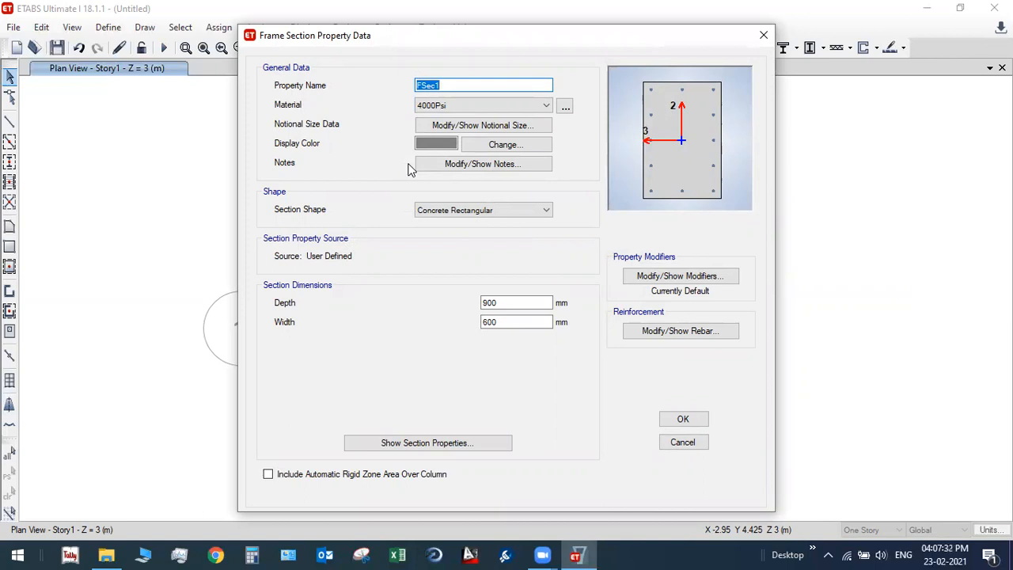
text(B)
text(250X500)
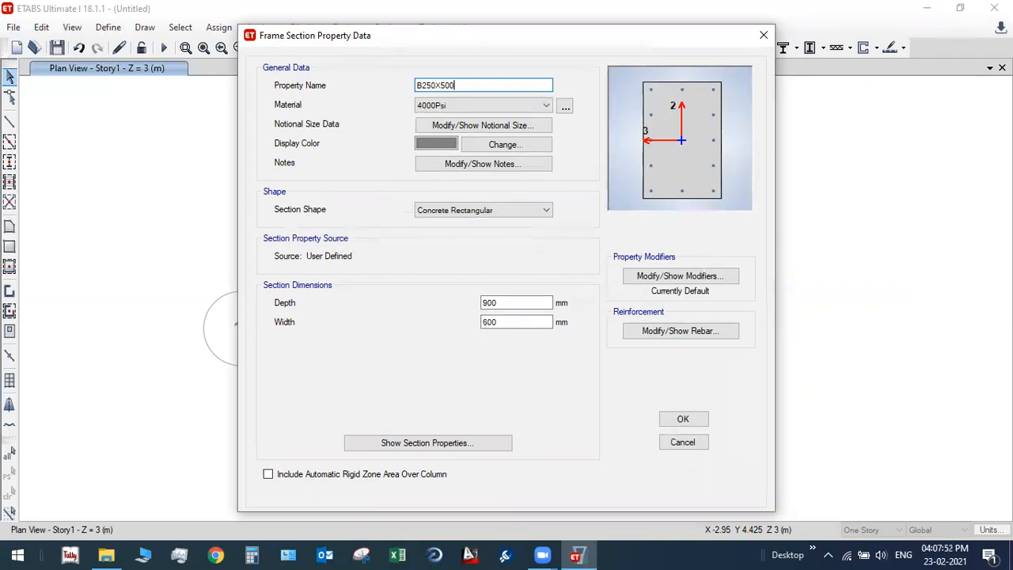
Step: Complete the section name as B250X500M20 and assign M20 as its material
text(M20)
click(427, 105)
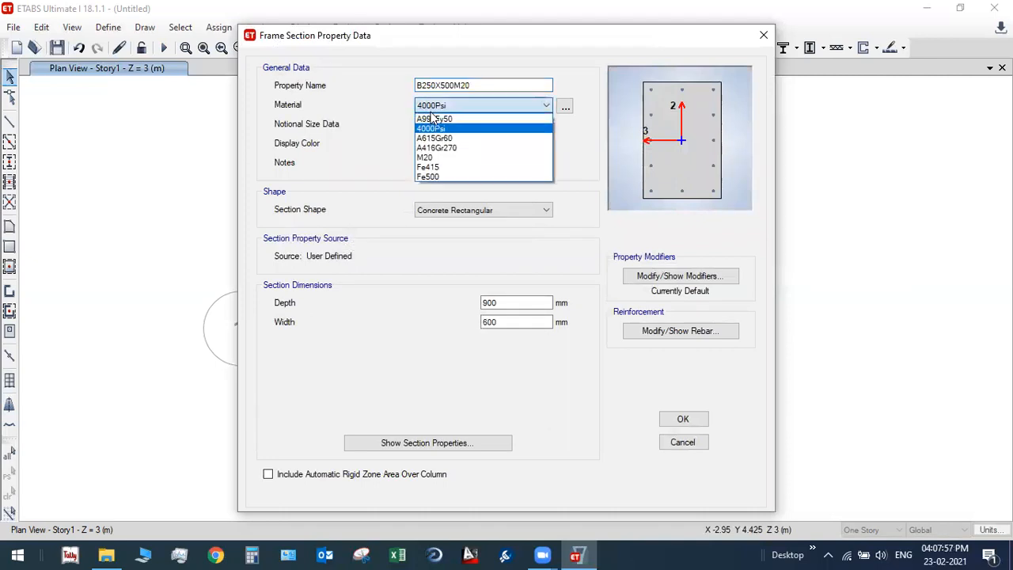
click(431, 158)
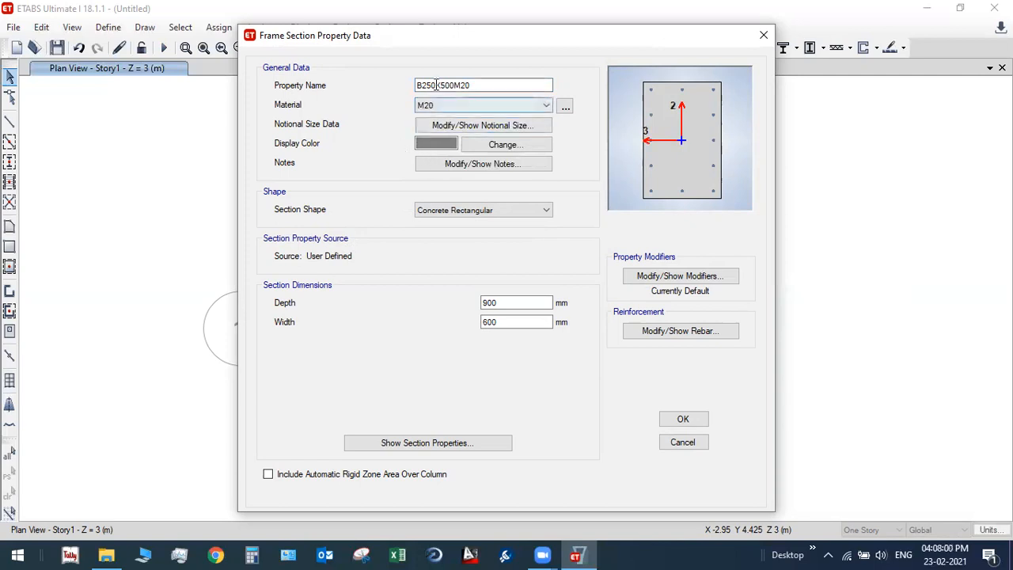
drag(416, 85, 482, 84)
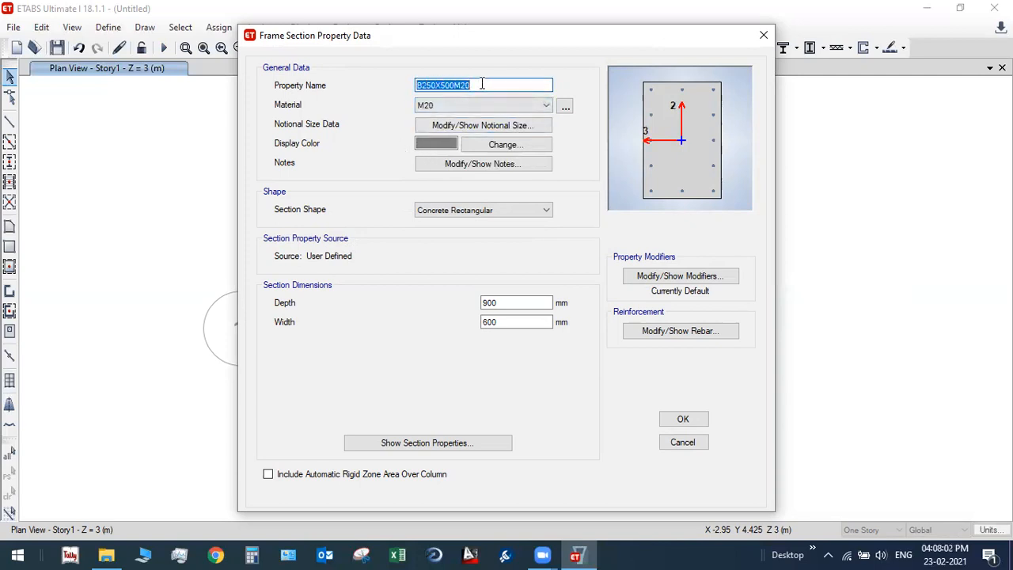
click(482, 84)
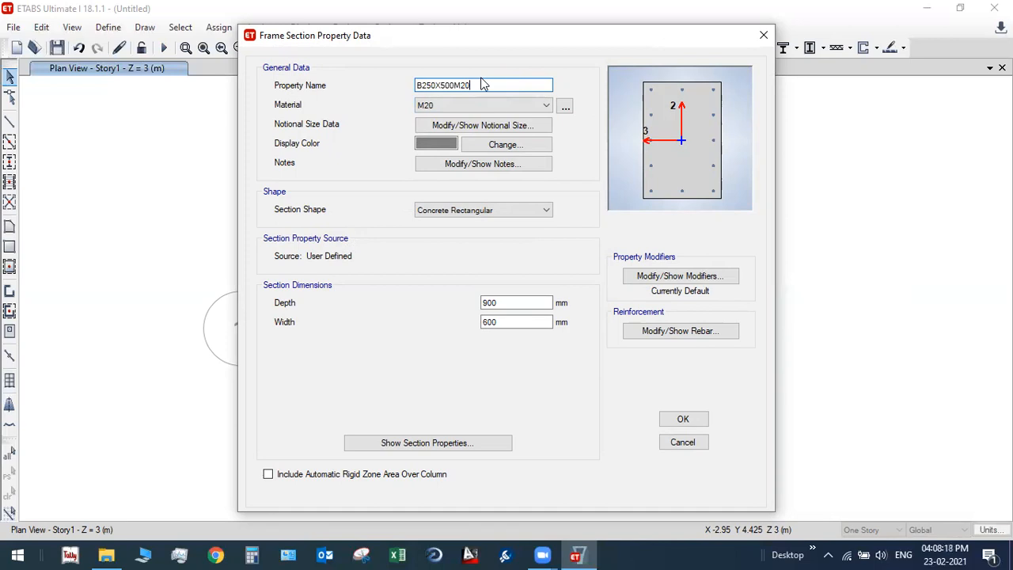
mouse_move(421, 86)
mouse_down()
mouse_move(452, 84)
mouse_move(428, 87)
mouse_up()
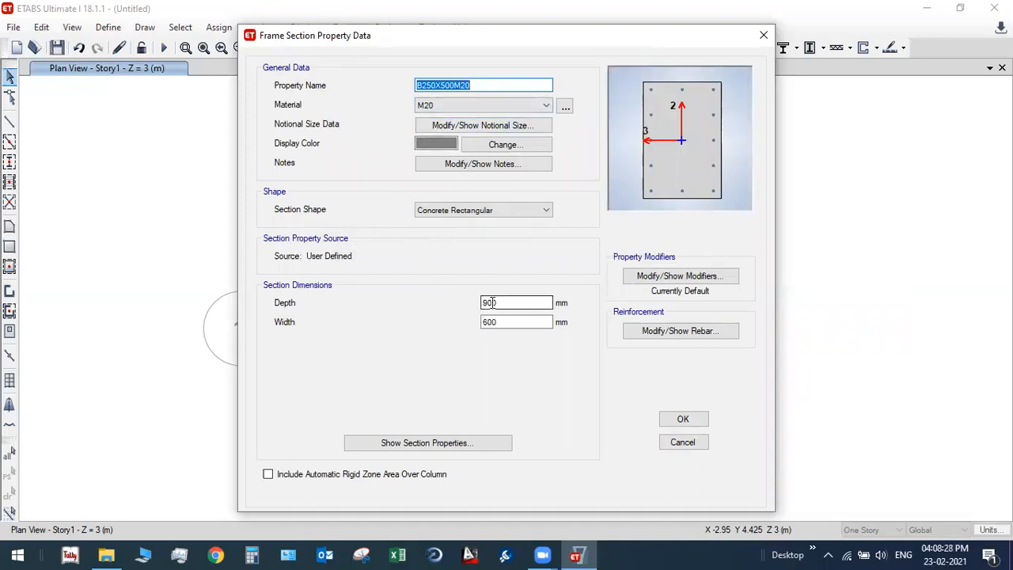
Step: Set the beam section's depth to 500 mm and its width to 250 mm
drag(498, 303, 461, 312)
text(500)
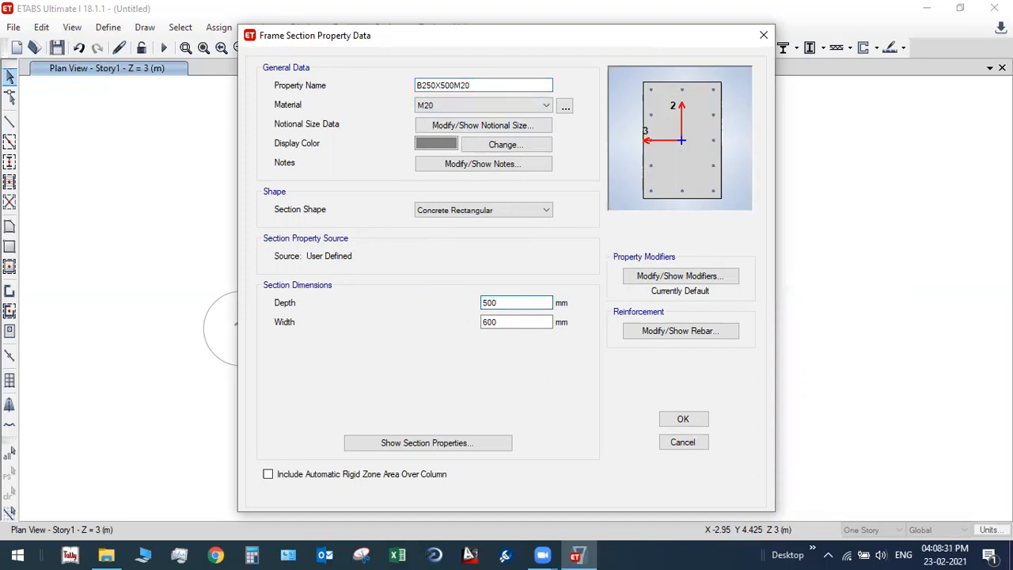
key(Tab)
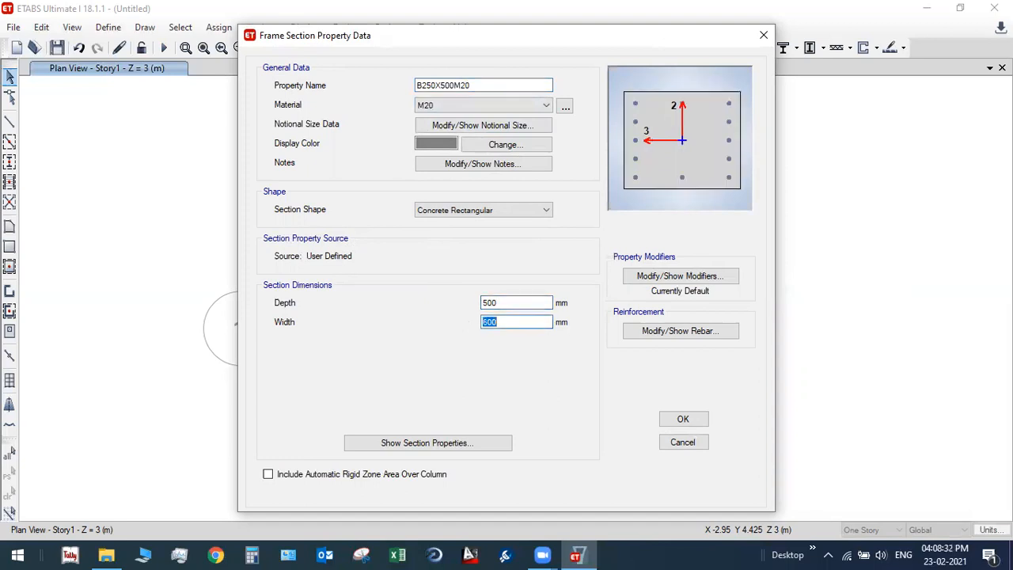
text(250)
click(646, 328)
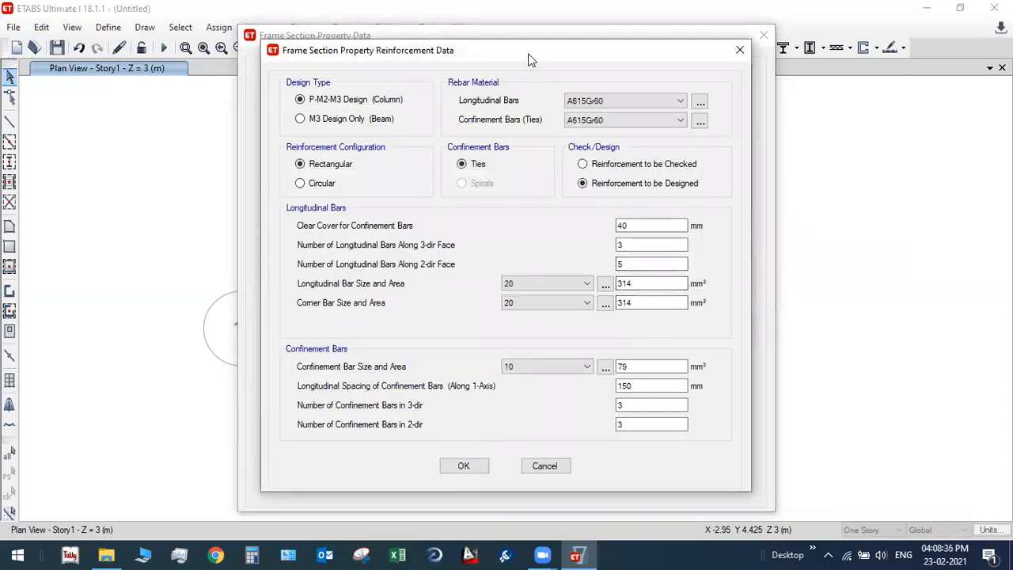
drag(531, 60, 710, 73)
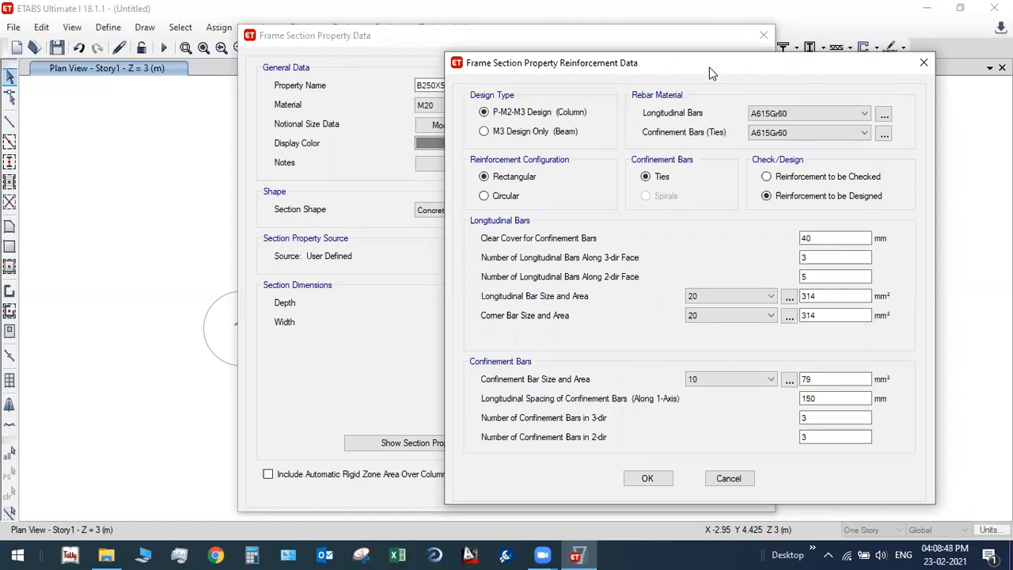
click(923, 63)
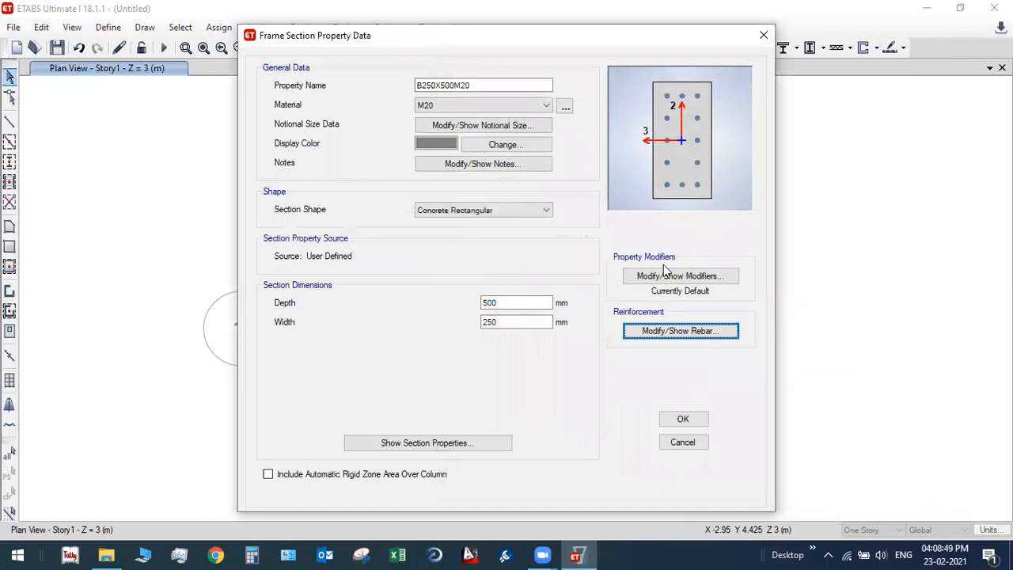
Step: Set the section's reinforcement to M3 Design Only (Beam), with Fe500 longitudinal bars and Fe415 confinement bars
click(654, 331)
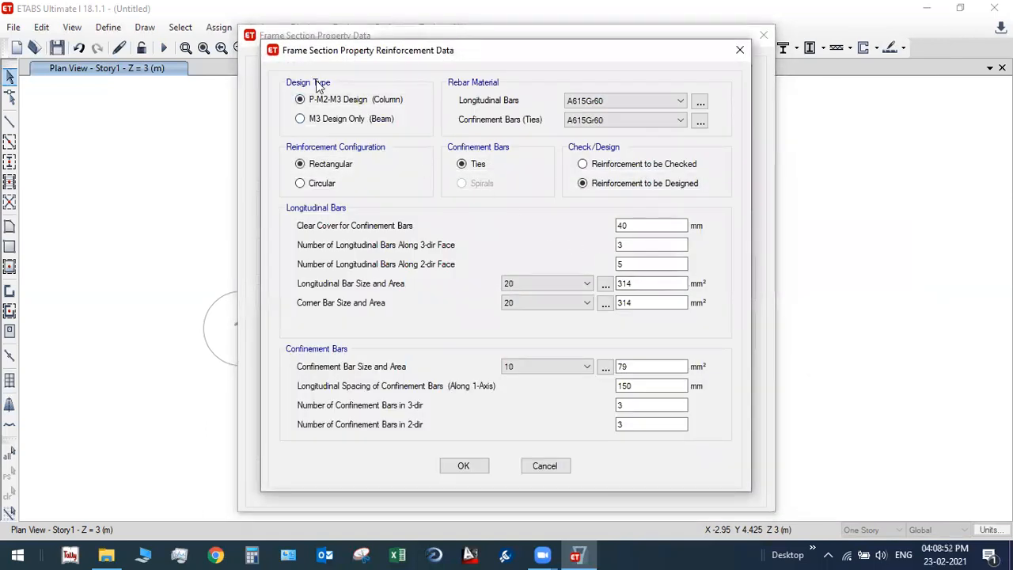
click(316, 121)
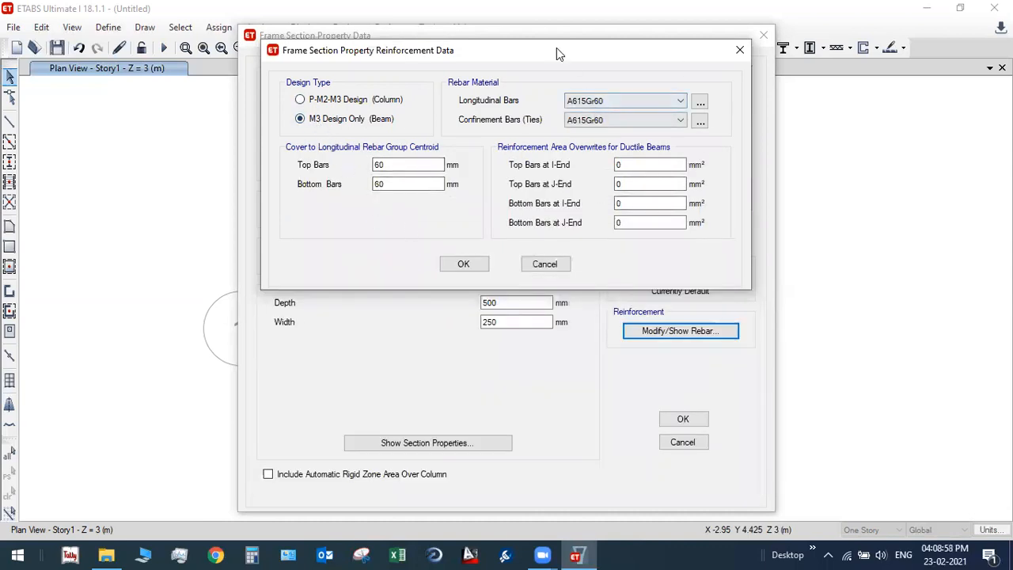
drag(566, 59, 682, 129)
click(709, 171)
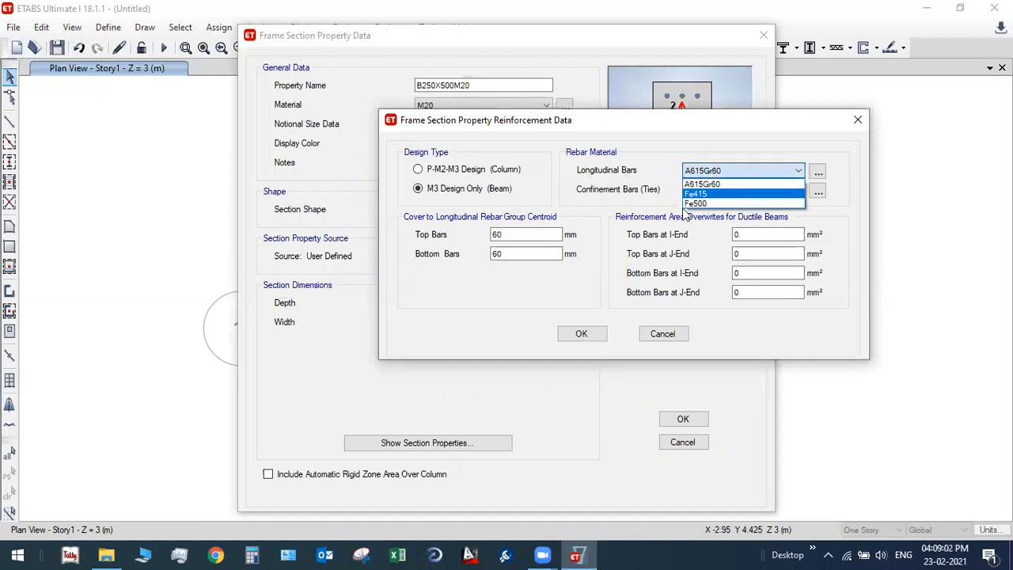
click(689, 203)
click(691, 191)
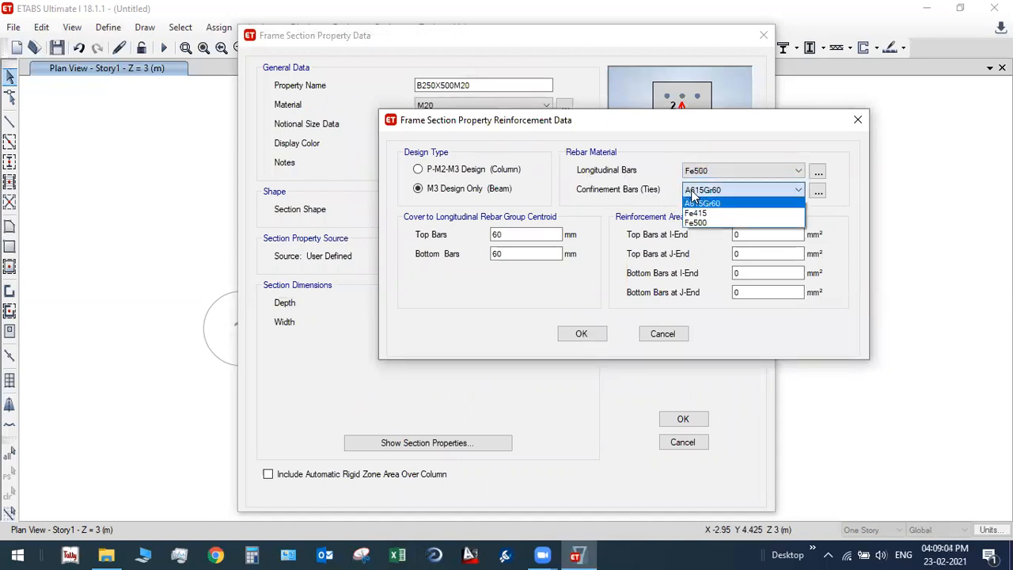
click(696, 213)
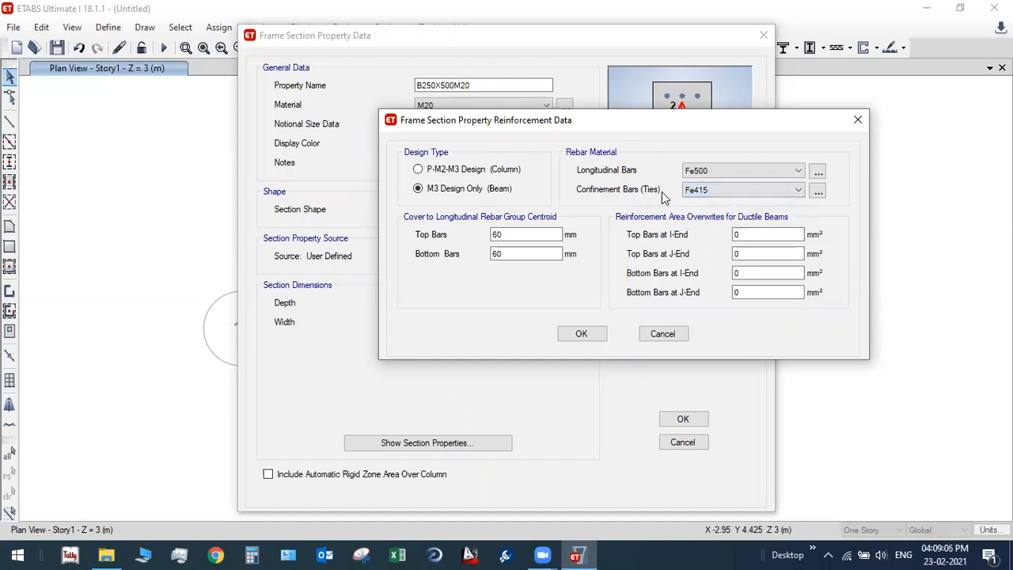
Step: Set the cover to the top and bottom bar centroids to 50 mm each and accept the frame section definitions
double_click(520, 235)
drag(472, 126, 536, 116)
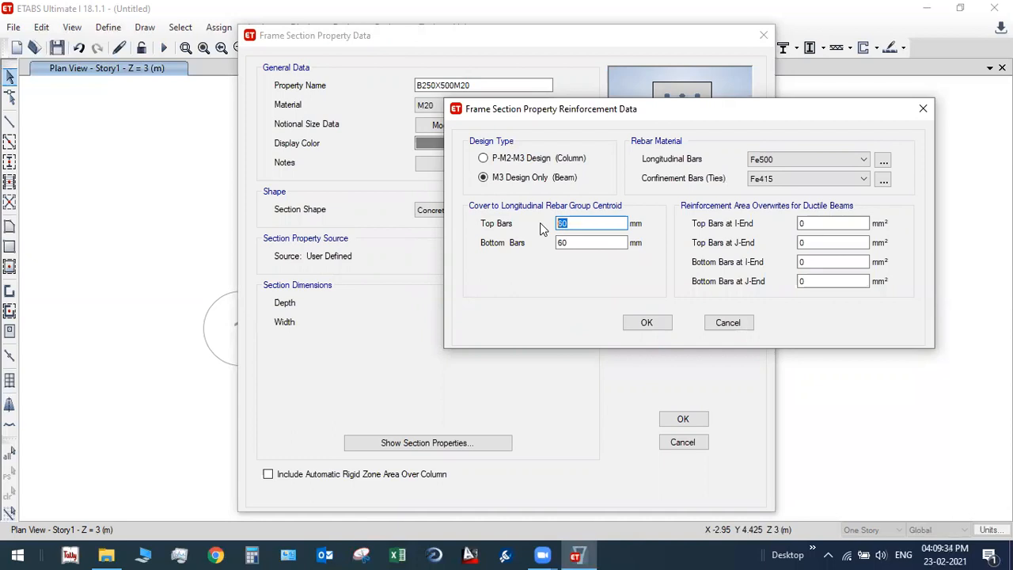
text(50)
key(Tab)
text(50)
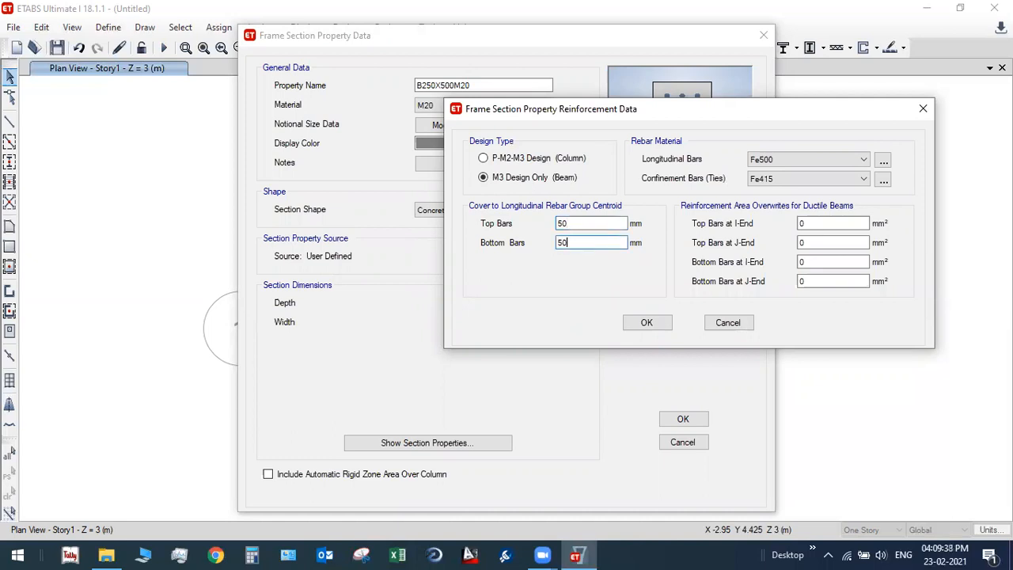
click(645, 324)
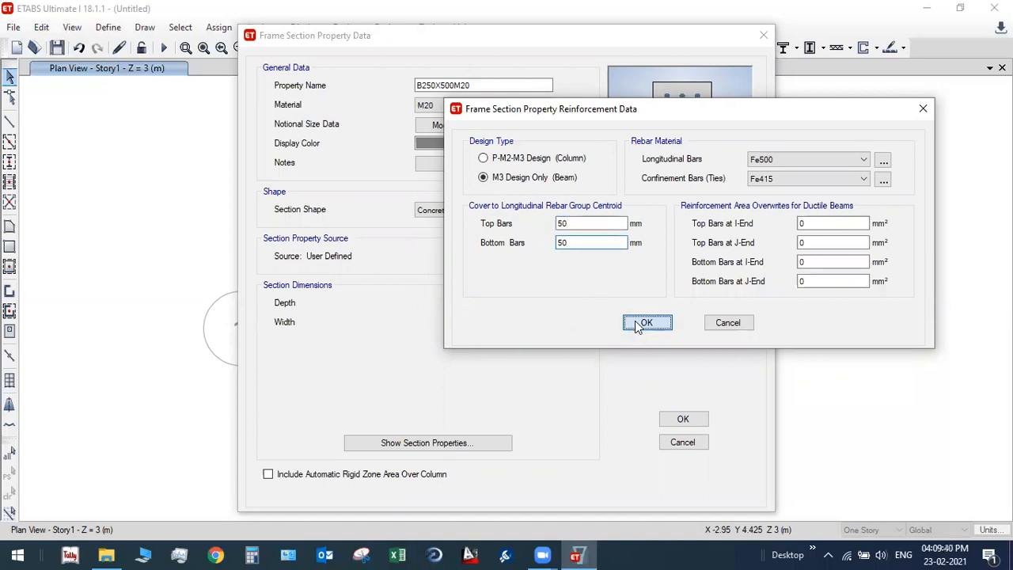
click(672, 421)
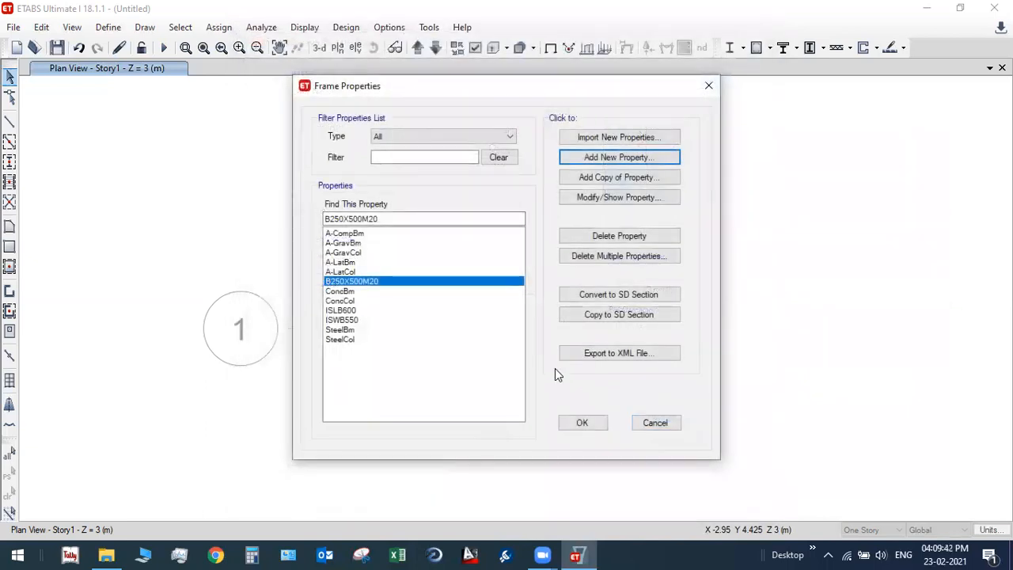
click(580, 421)
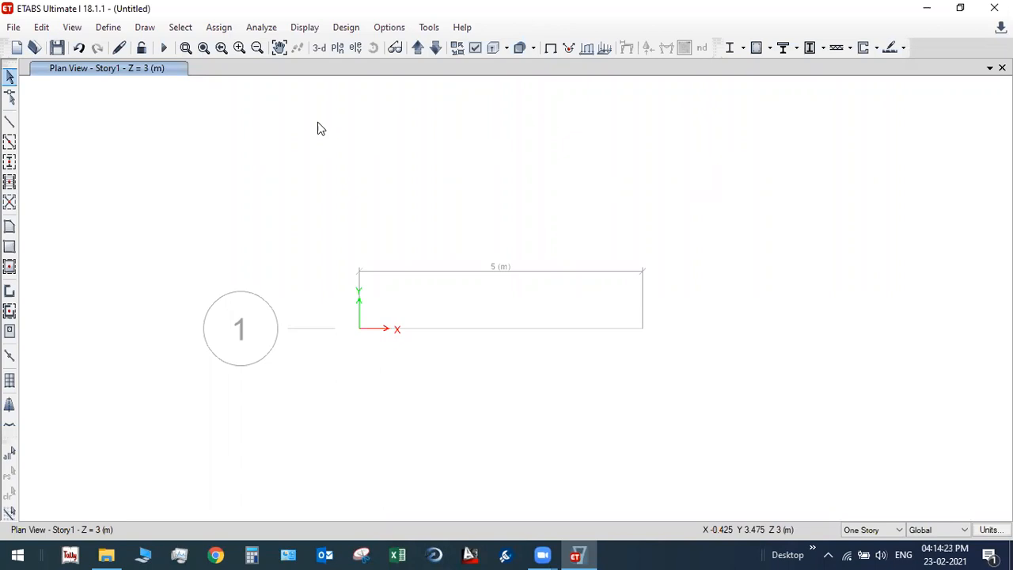
Step: Review the types and self-weight multipliers of the Dead and Live load patterns and accept them
click(108, 28)
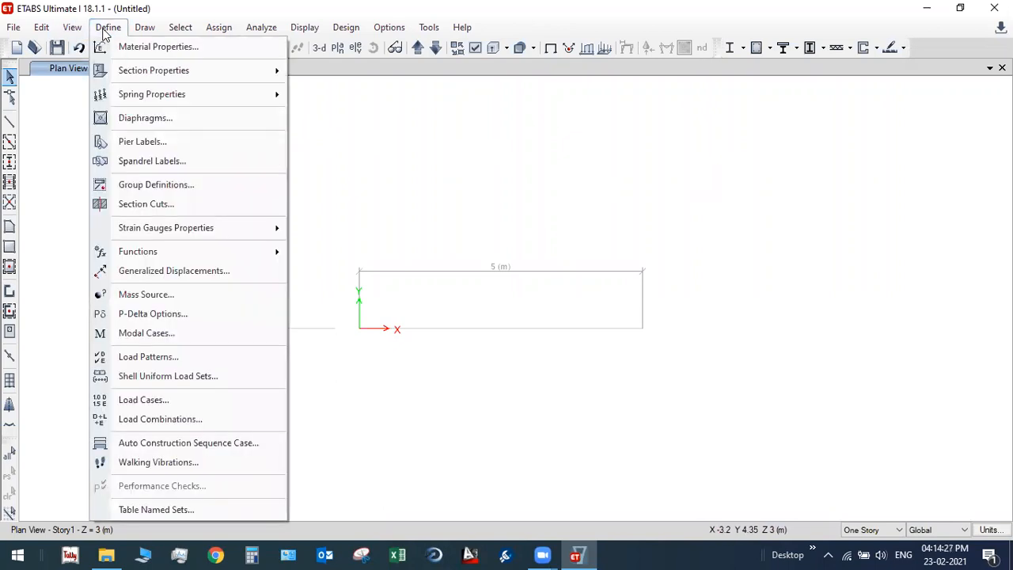
click(155, 357)
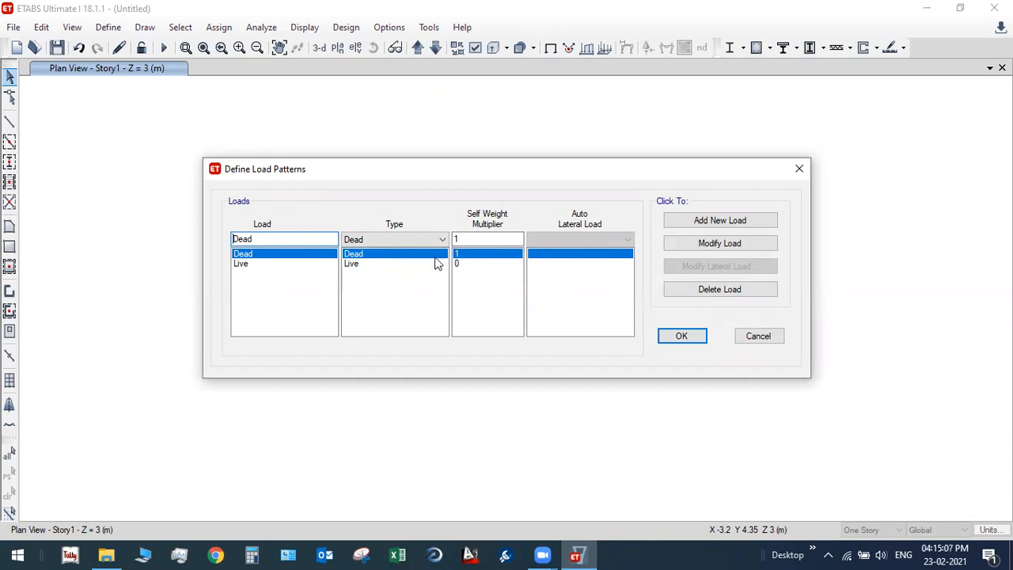
click(270, 263)
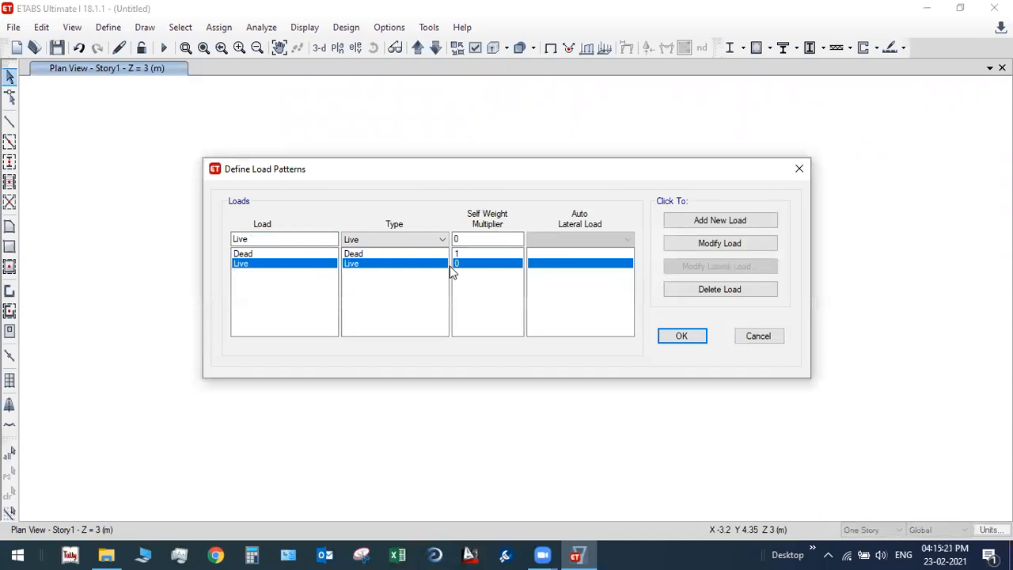
click(685, 342)
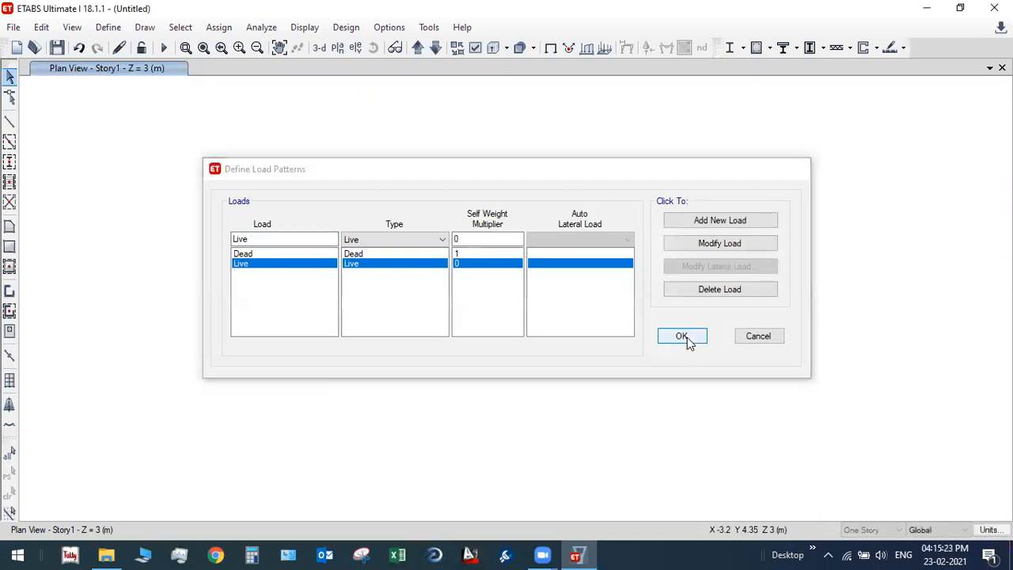
Step: Start a new load combination and name it 1.5DL+1.5LL
click(108, 26)
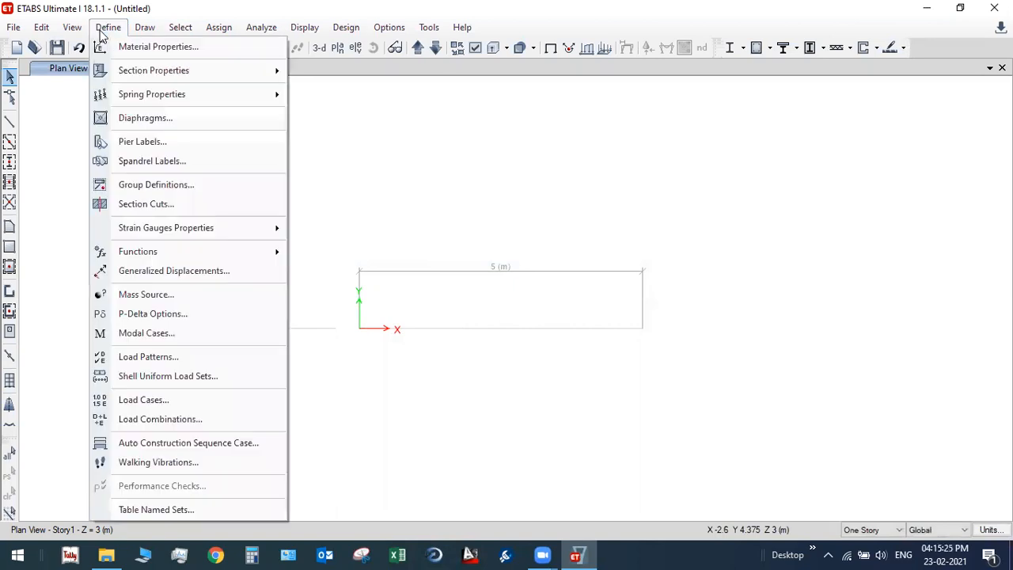
click(190, 421)
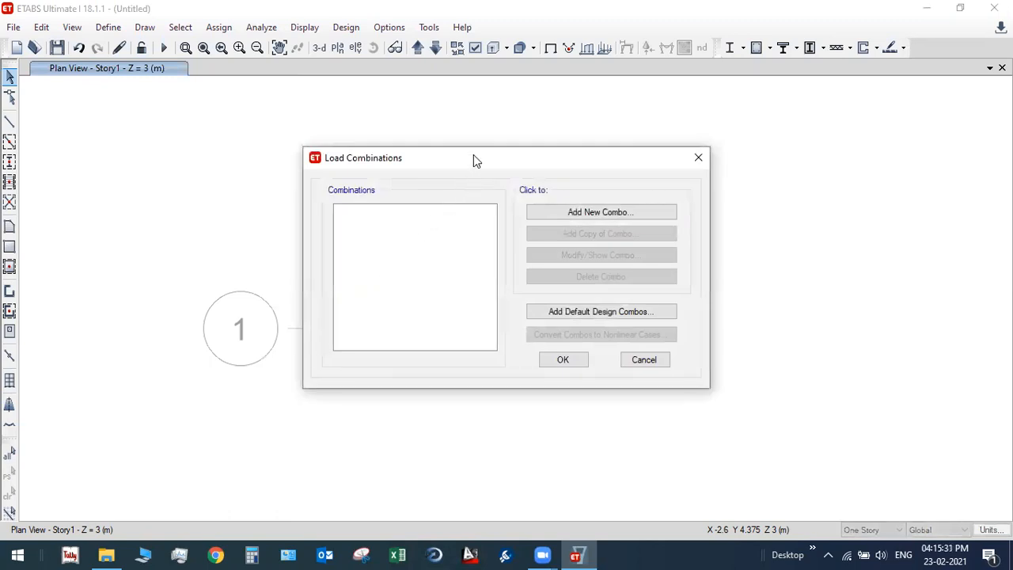
drag(475, 160, 605, 141)
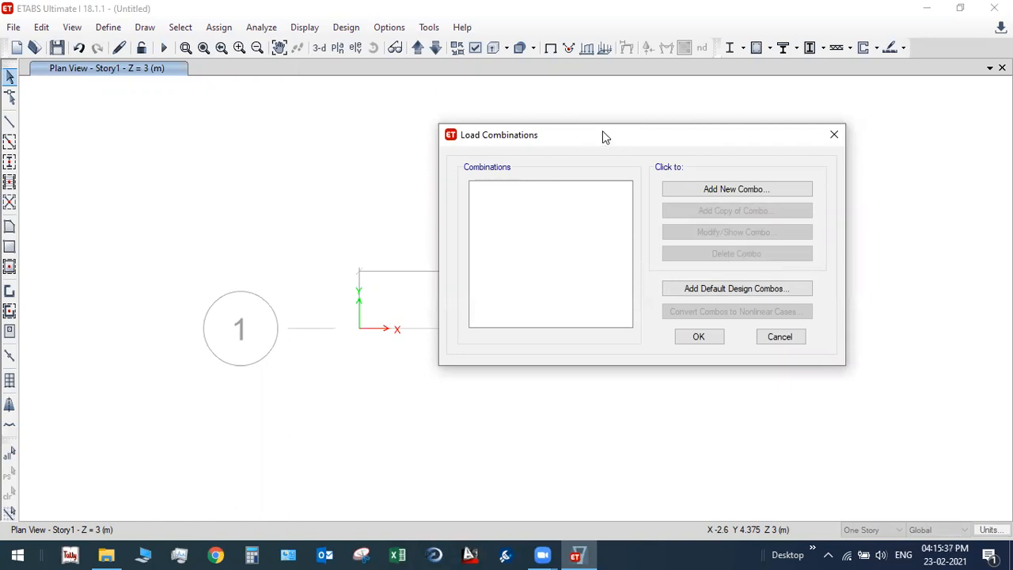
click(695, 192)
double_click(477, 155)
text(1.5)
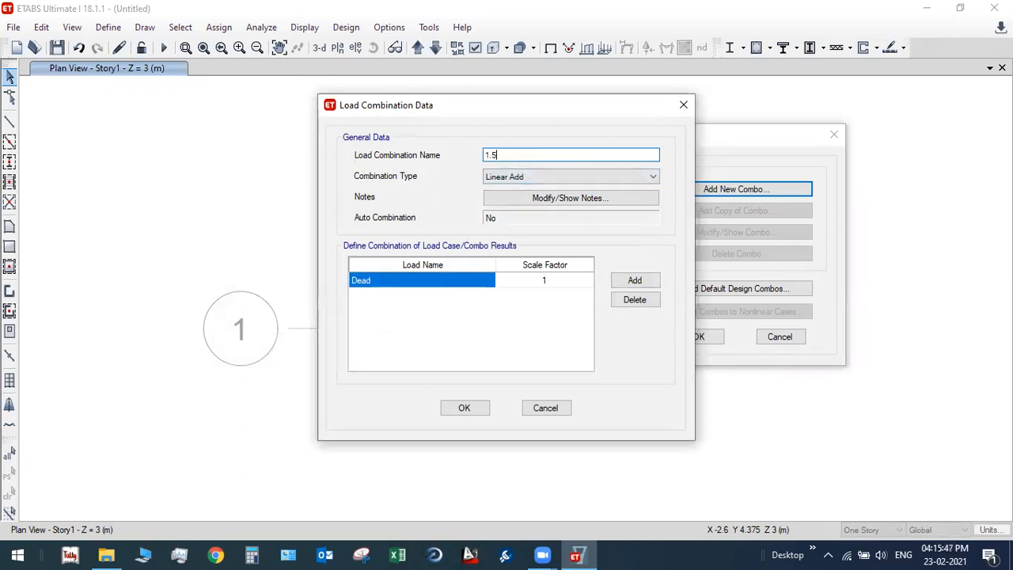
text(DL+)
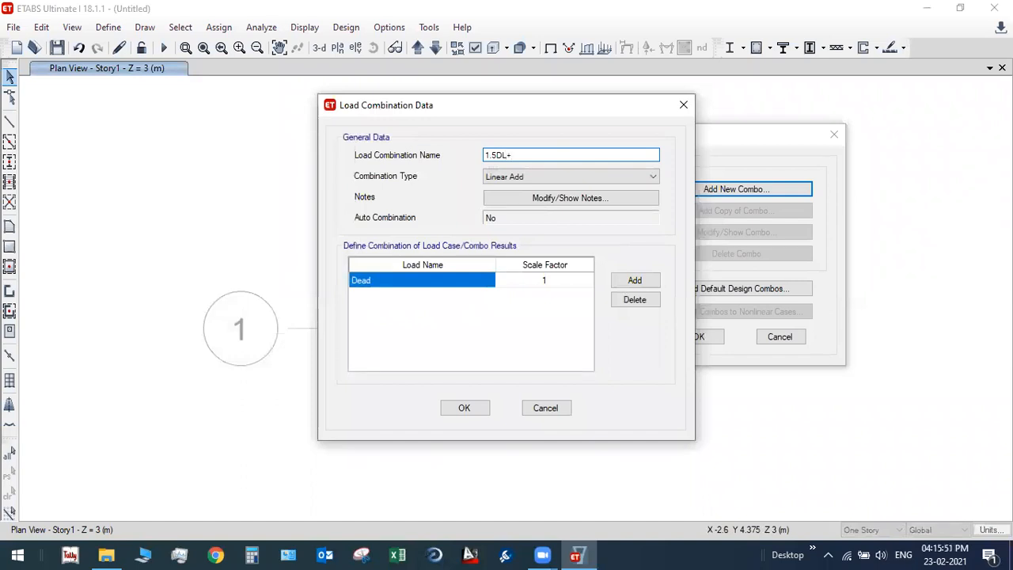
text(1.5LL)
Step: Set the combination's Dead scale factor to 1.5 and add the Live load case with a scale factor of 1.5
click(545, 288)
text(1.5)
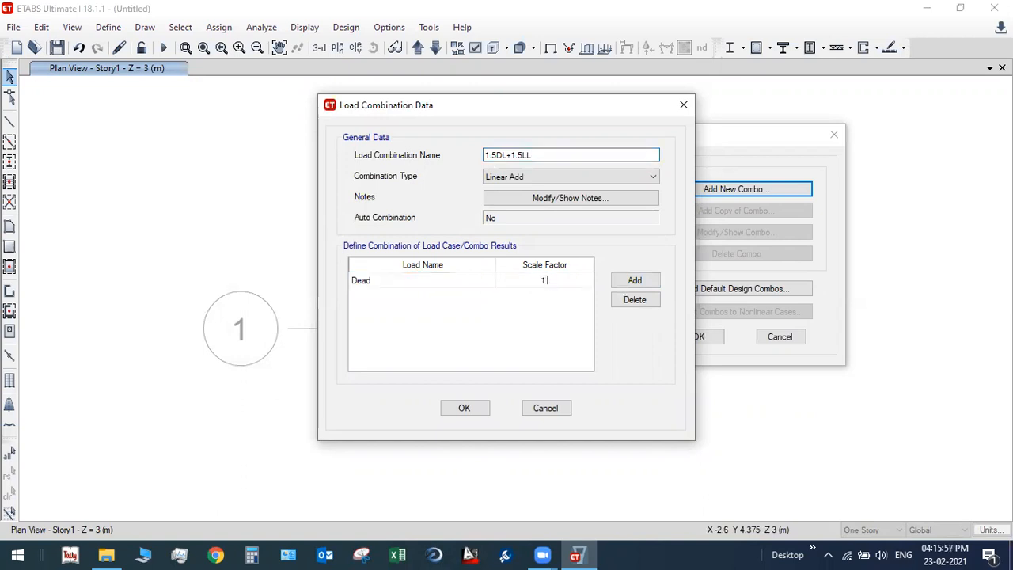
click(635, 282)
click(429, 299)
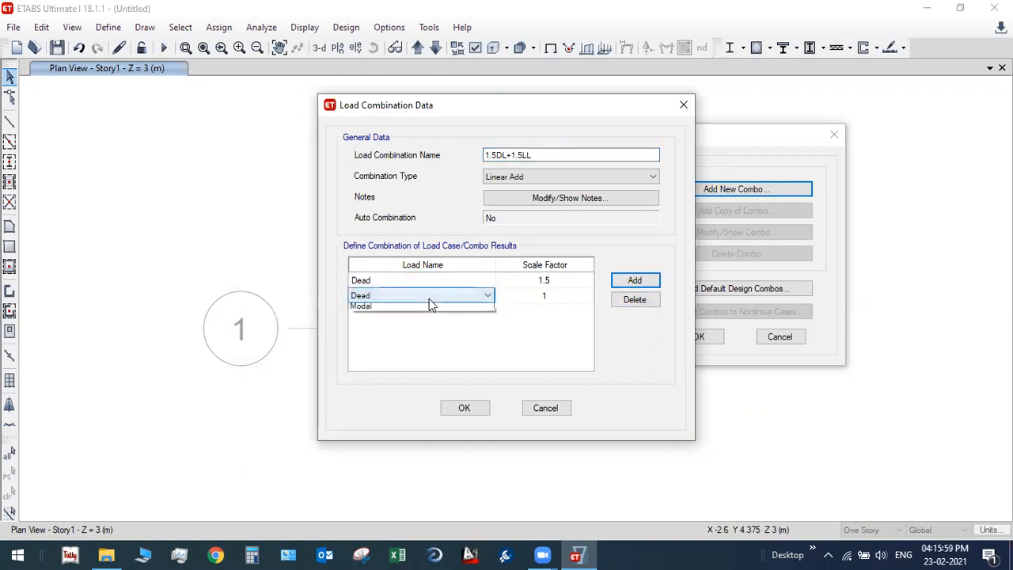
click(383, 319)
click(544, 295)
text(1.5)
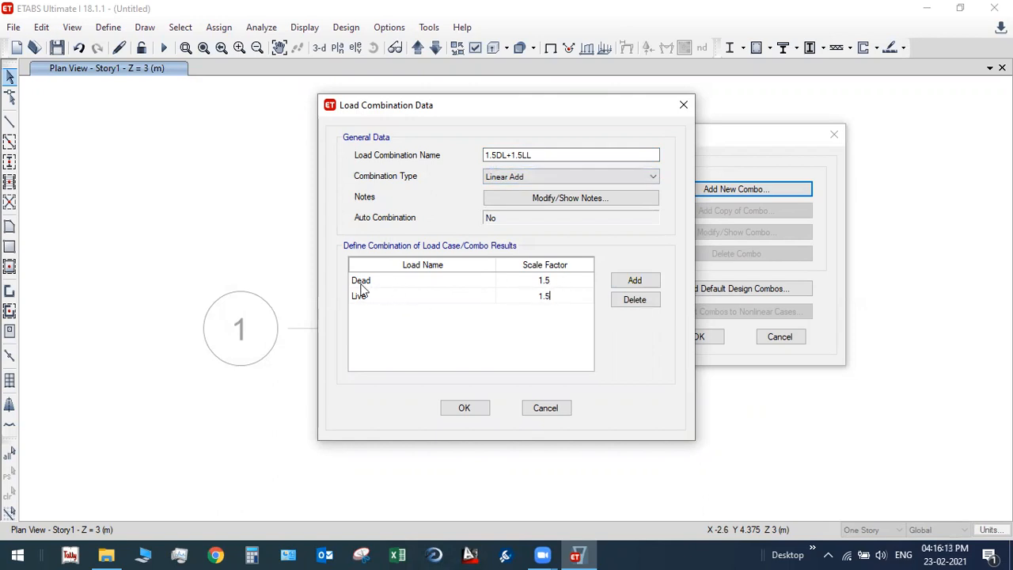
click(545, 281)
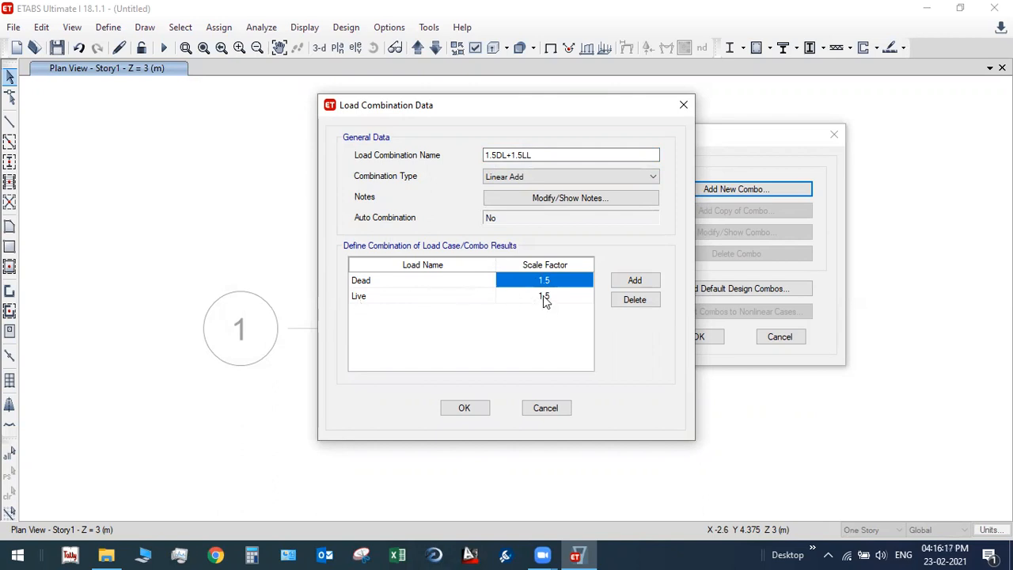
click(544, 298)
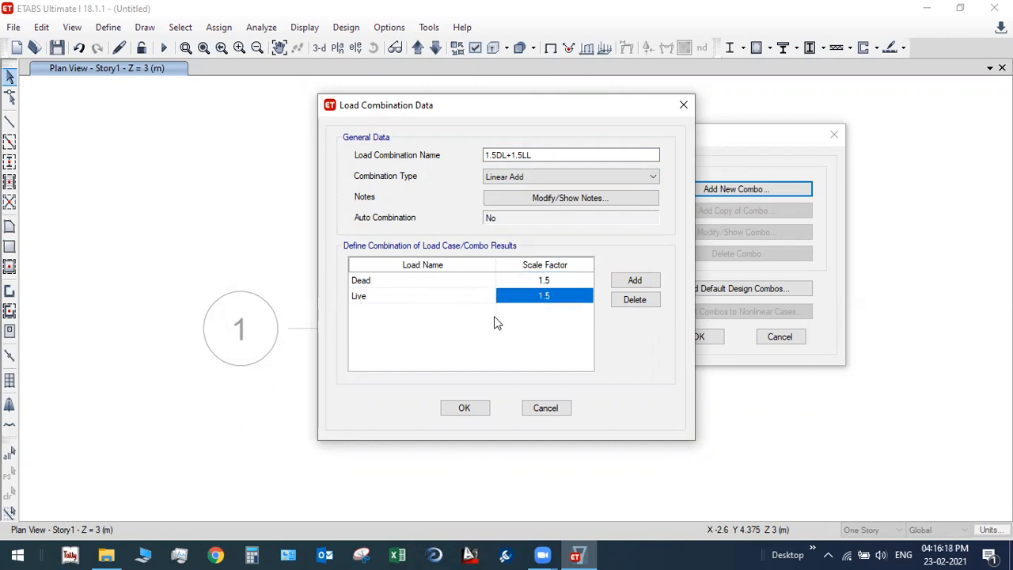
click(542, 284)
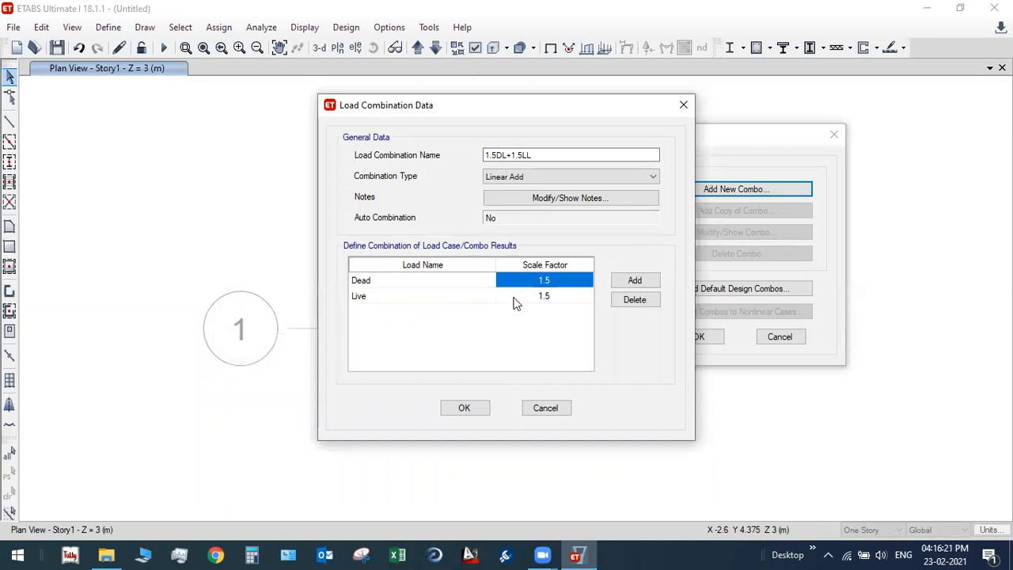
Step: Accept the 1.5DL+1.5LL combination data and the list of load combinations
click(464, 407)
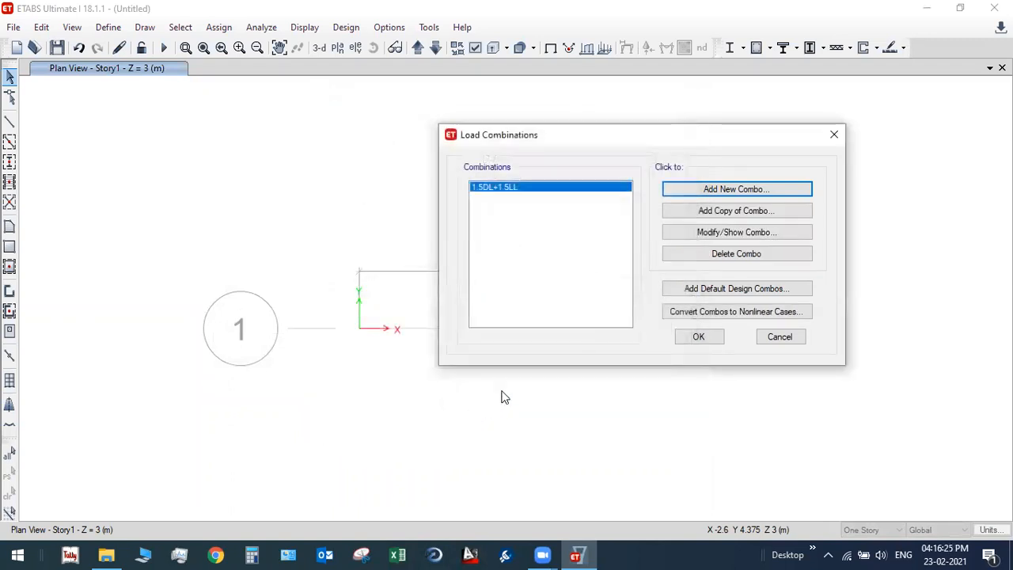
click(713, 339)
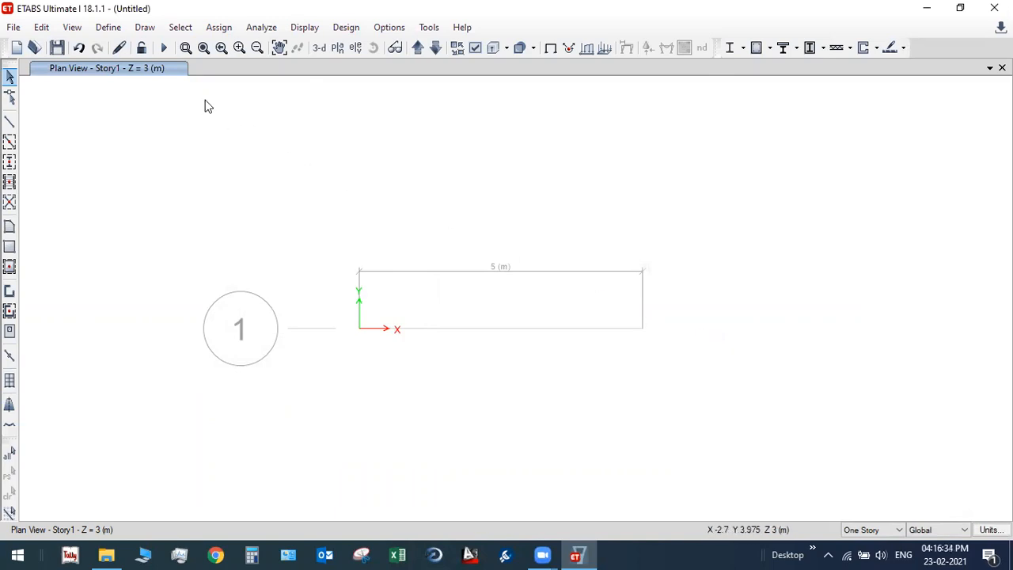
Step: Save the model in the Day-1 folder as Example-1_Simply Supported Beam With UDL.EDB, replacing the existing file
click(14, 28)
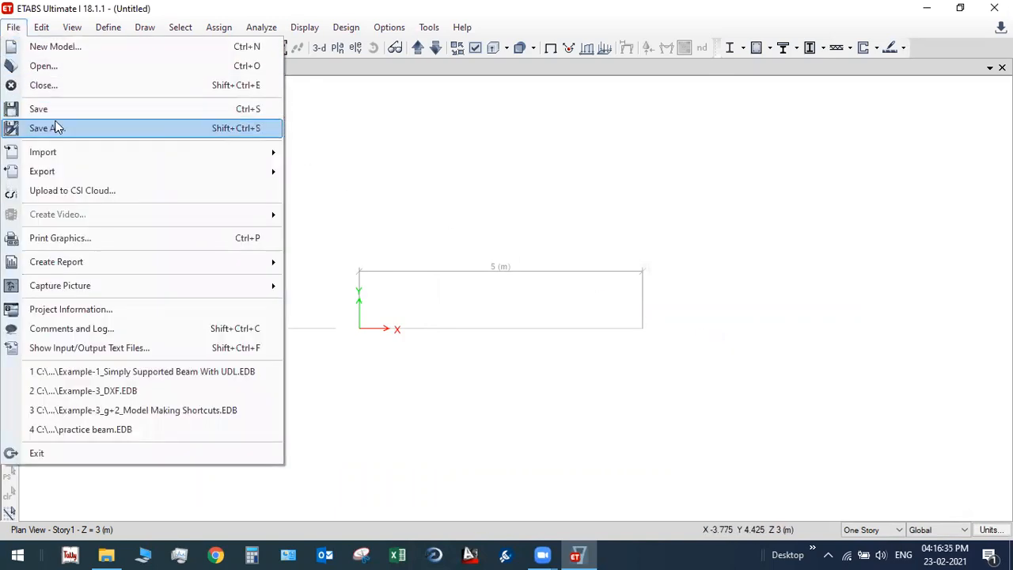
click(49, 109)
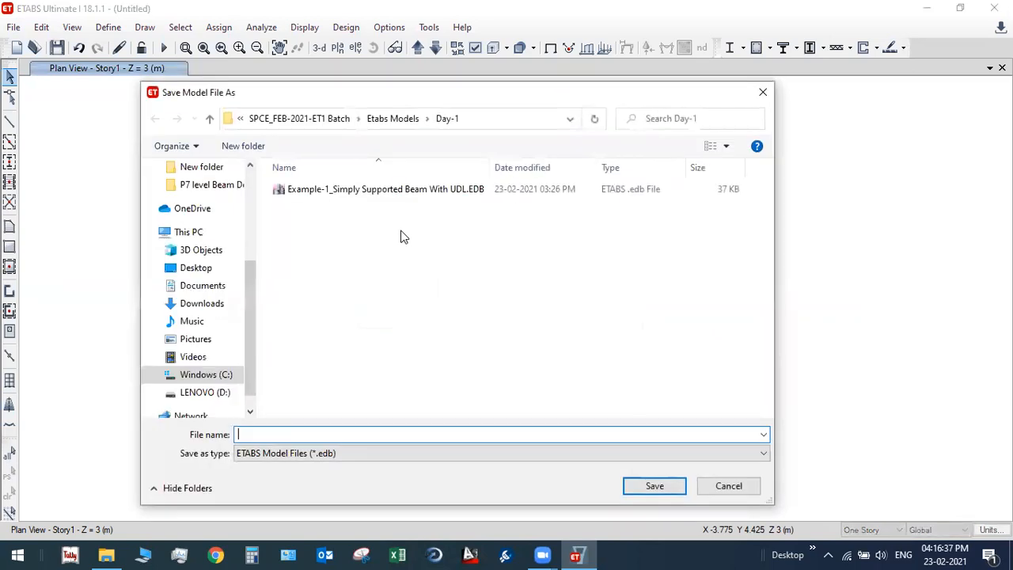
click(330, 197)
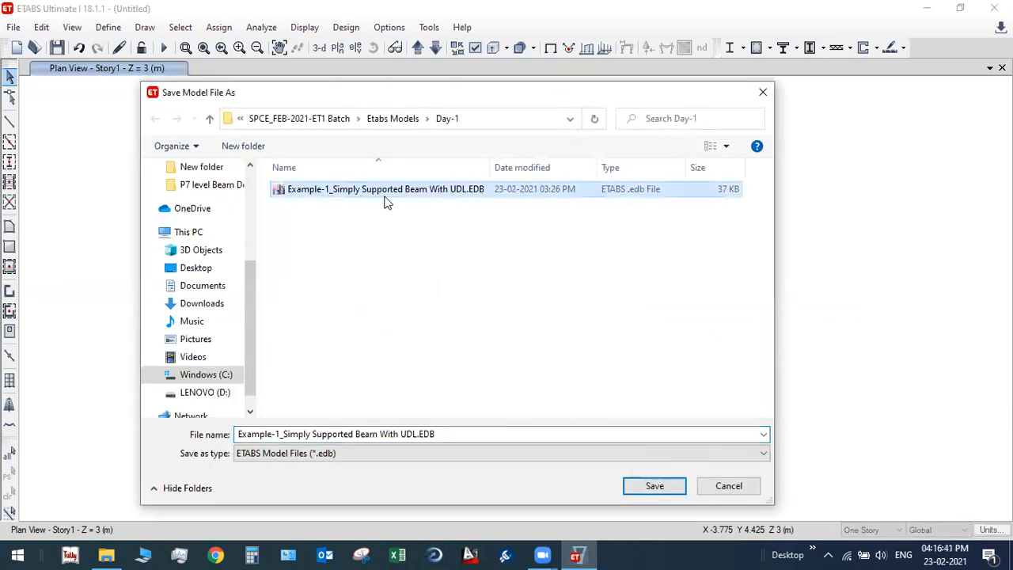
click(654, 486)
click(563, 283)
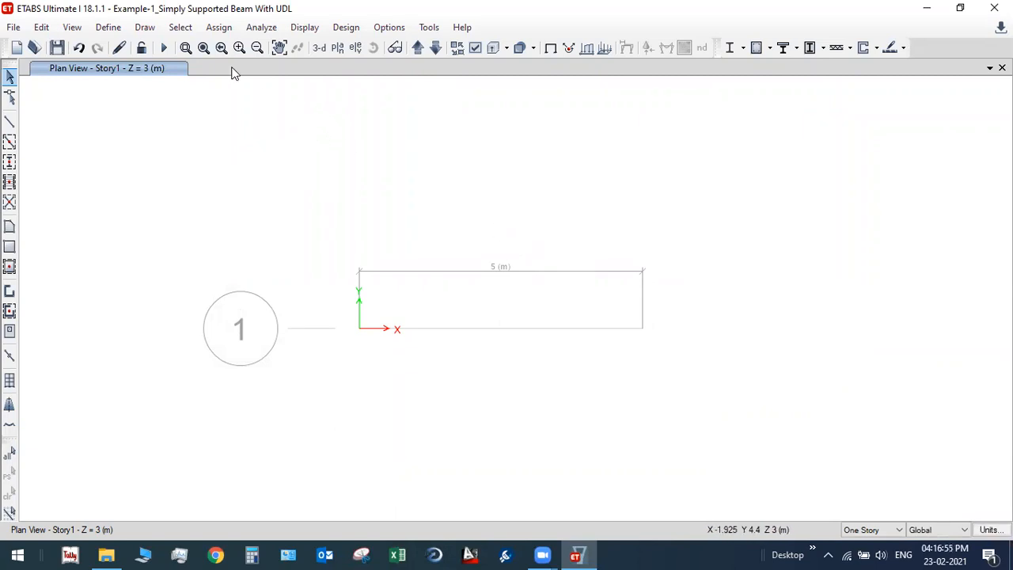
Step: Start drawing a beam object with the B250X500M20 section property and Pinned moment releases
click(144, 27)
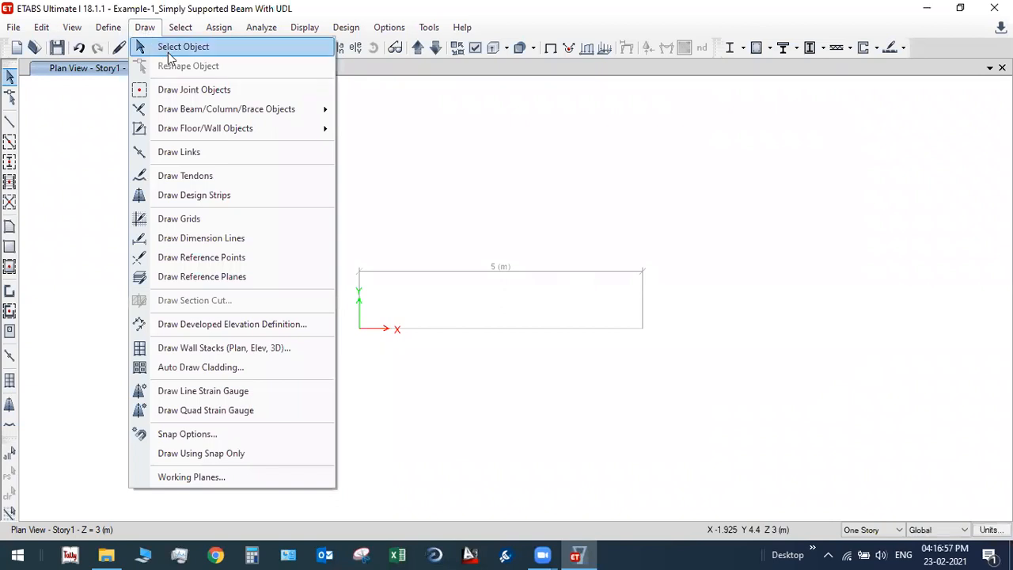
mouse_move(292, 114)
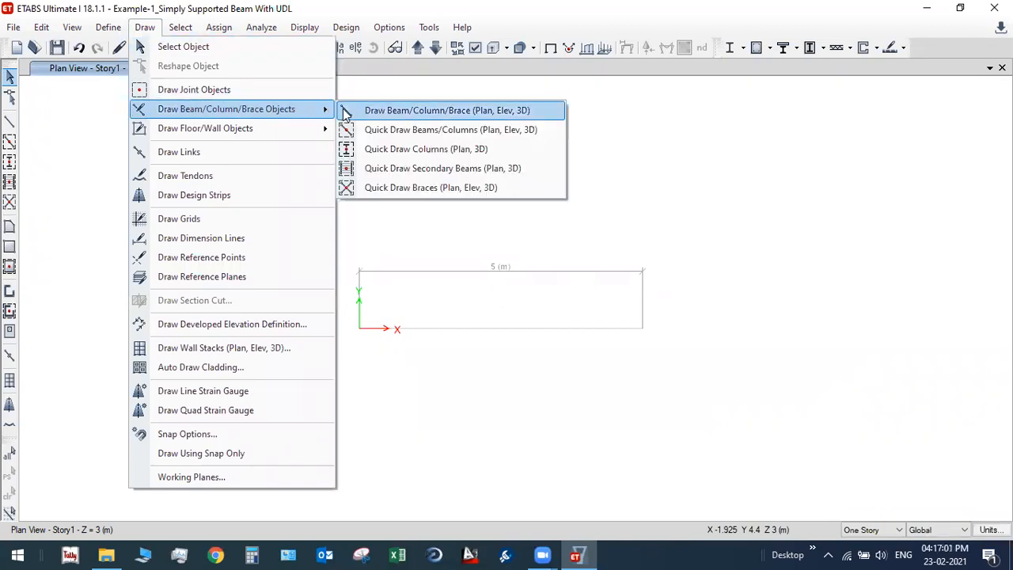
click(419, 120)
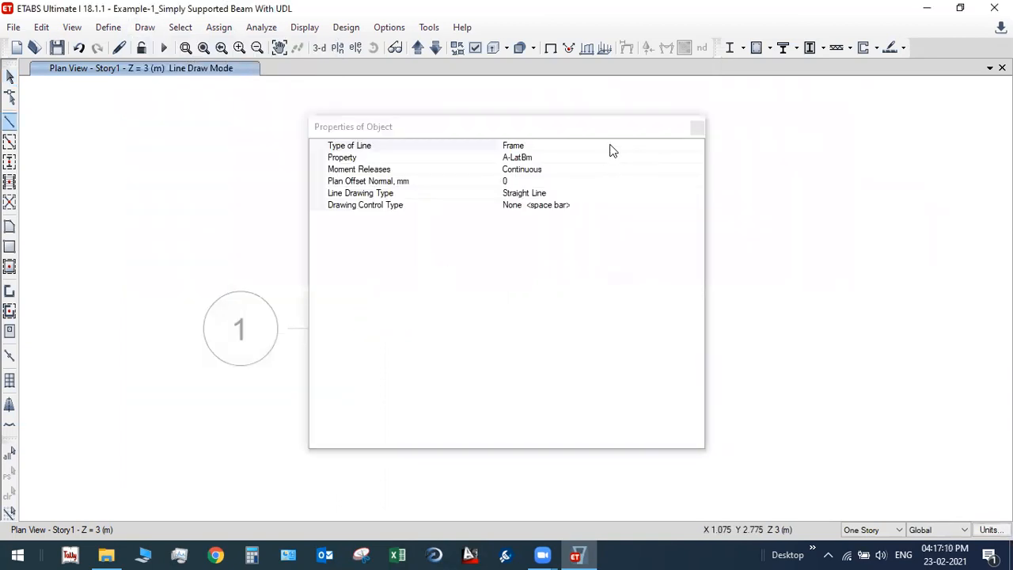
click(490, 158)
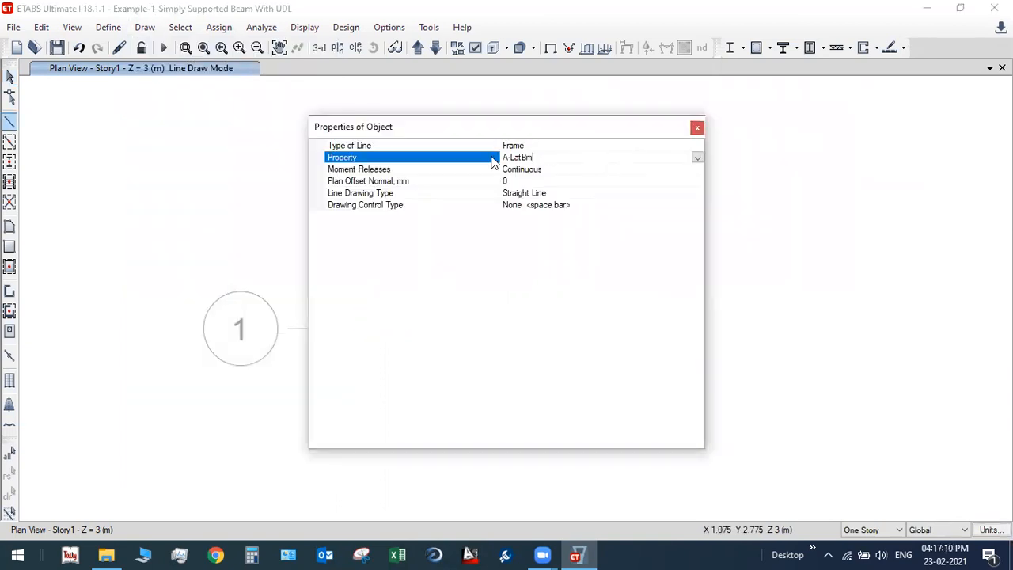
click(697, 157)
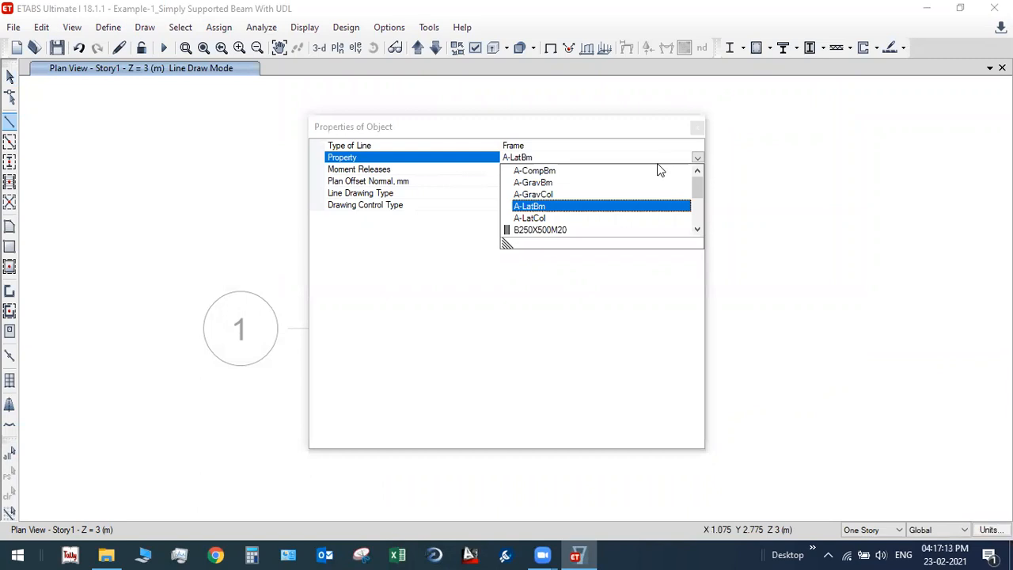
click(534, 229)
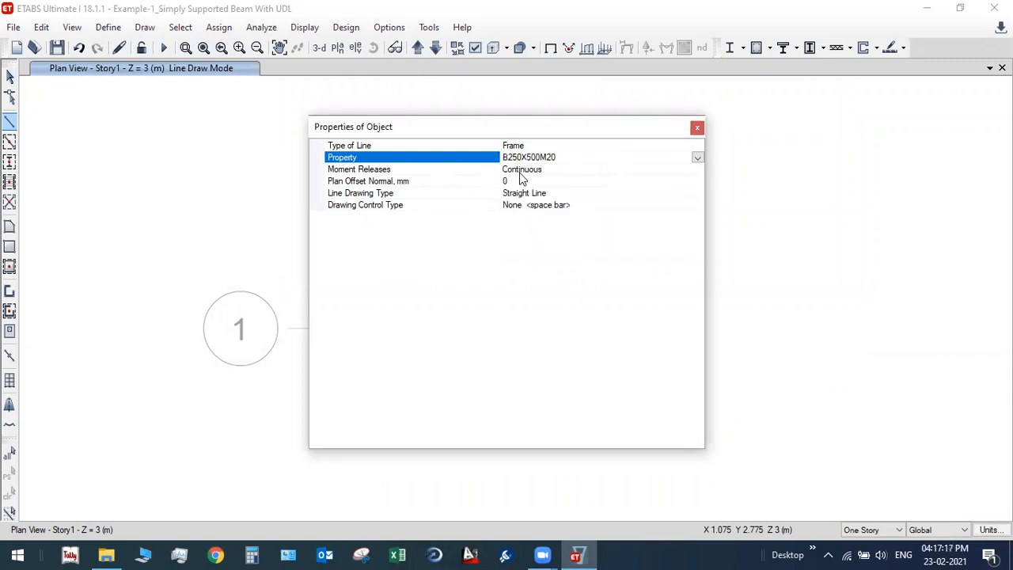
click(553, 170)
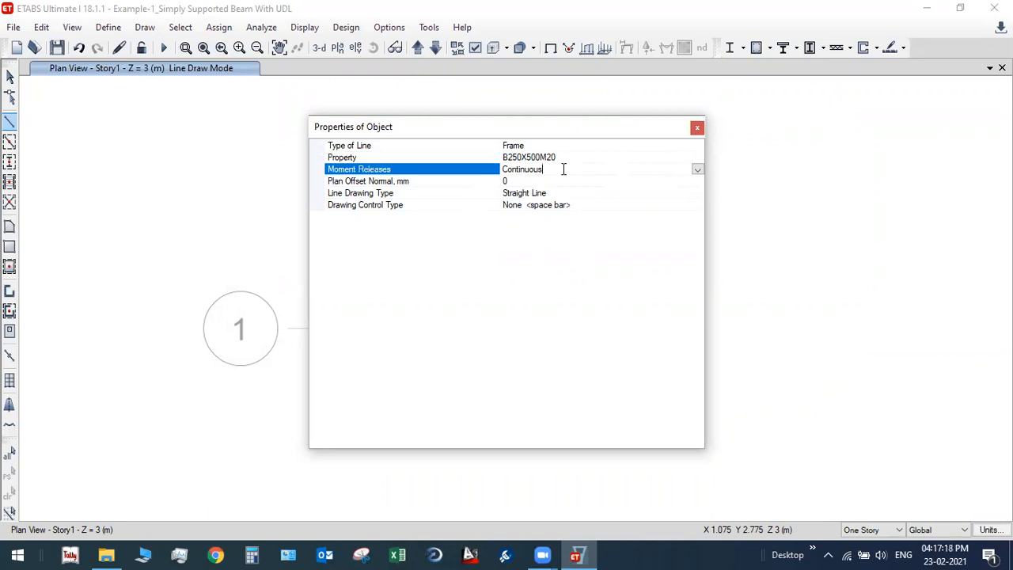
click(698, 169)
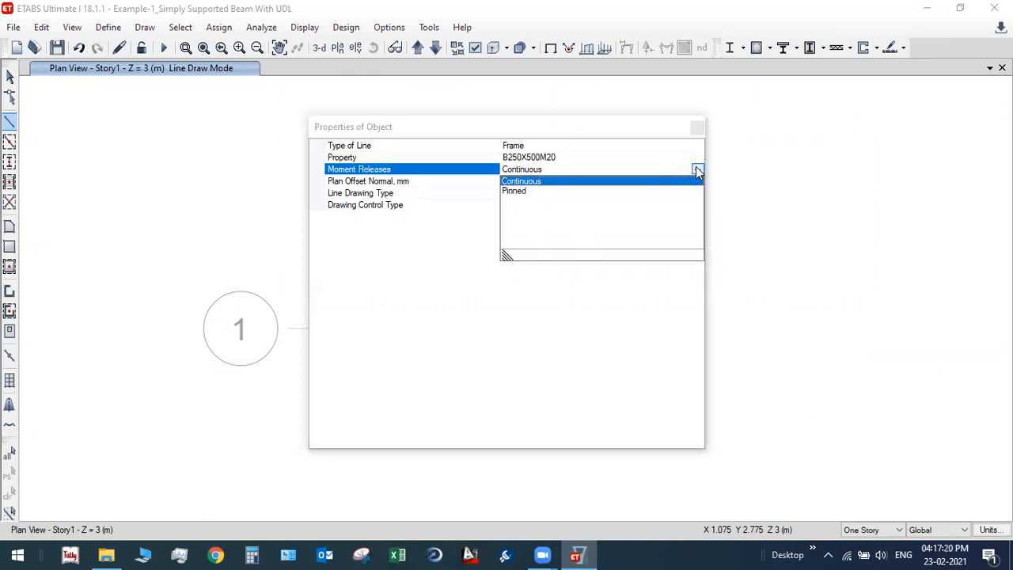
click(514, 190)
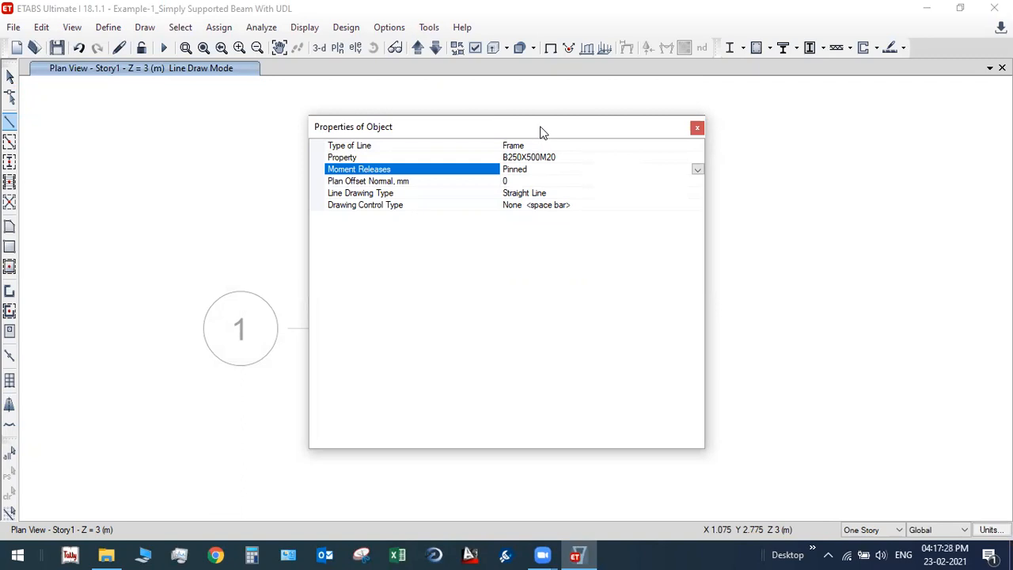
Step: Draw the beam along grid line 1 from grid point A 1 to the far end of the 5 m bay
drag(542, 132, 724, 119)
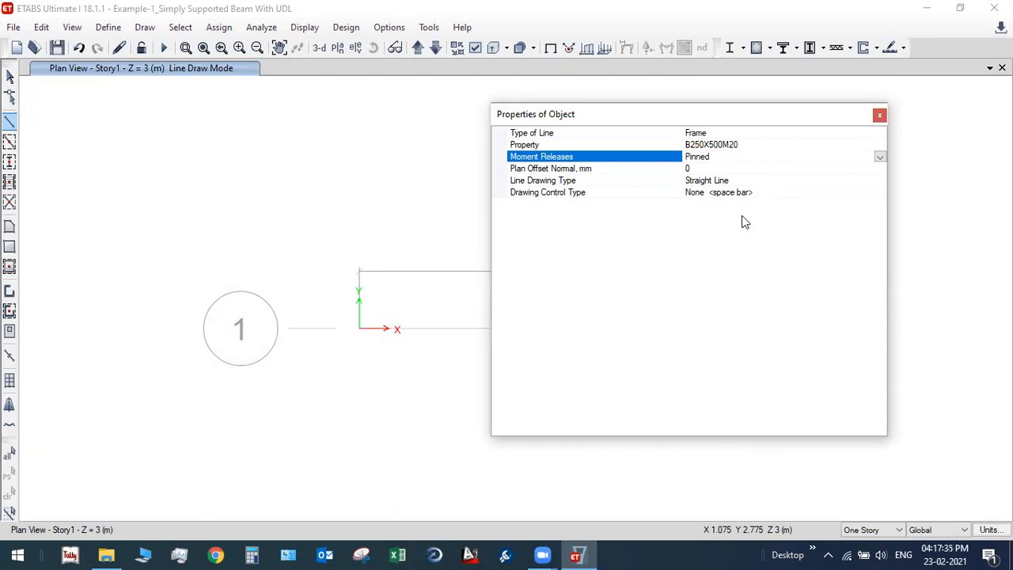
click(879, 118)
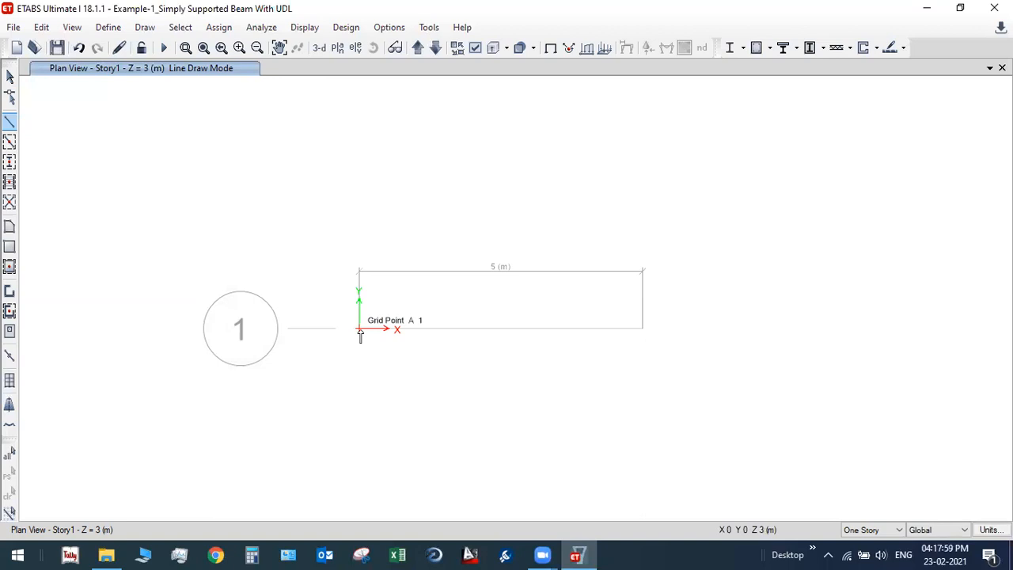
click(360, 334)
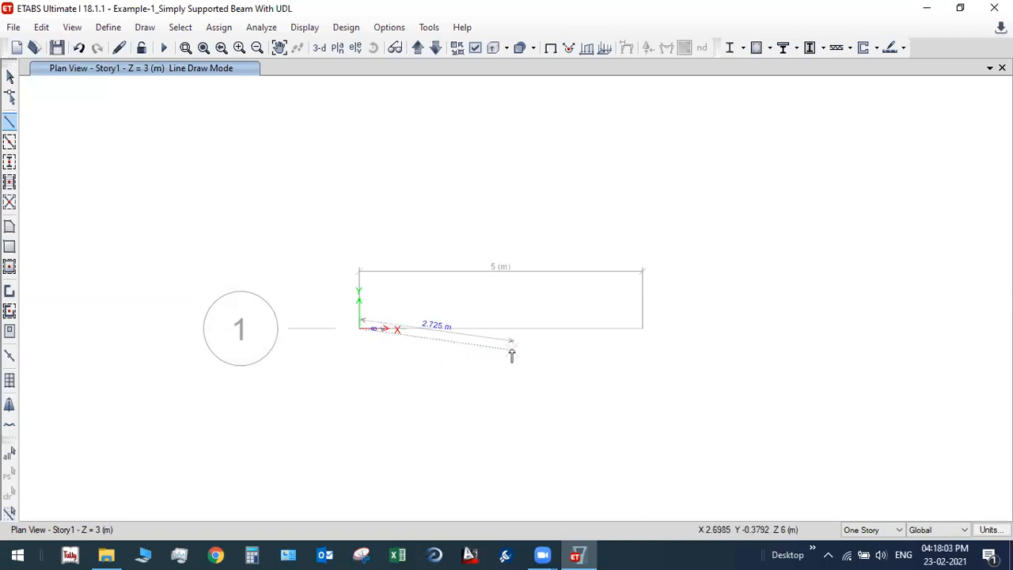
click(642, 330)
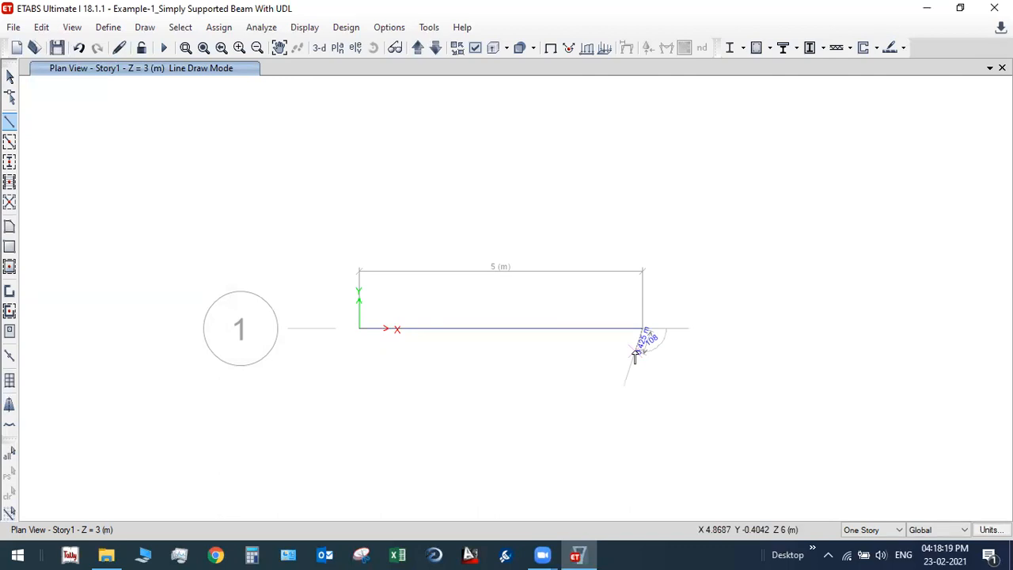
key(Escape)
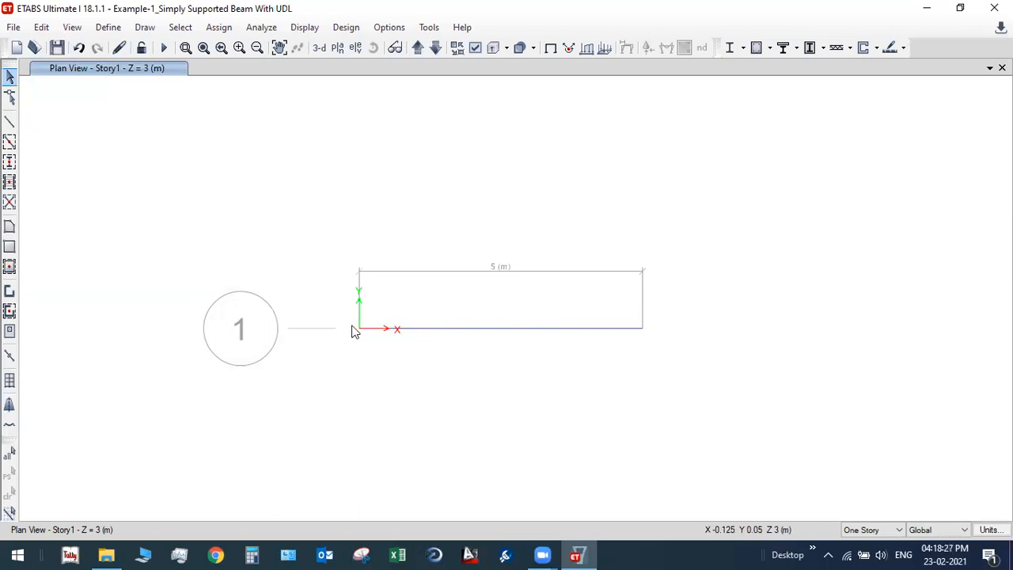
Step: Assign a pinned restraint, with translations X, Y and Z fixed, to the beam's end joint at grid point A 1
drag(345, 318, 373, 360)
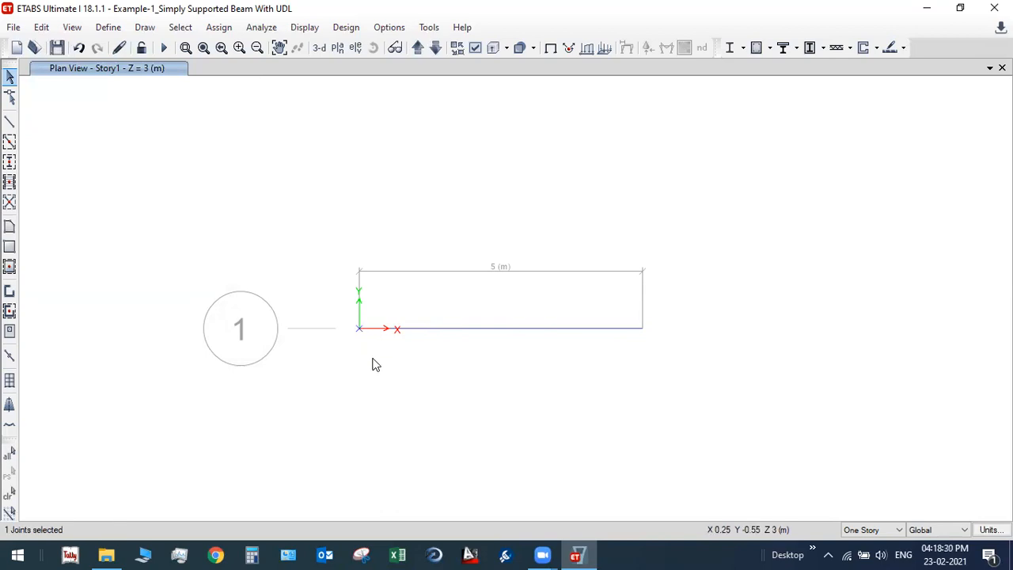
click(218, 27)
mouse_move(266, 52)
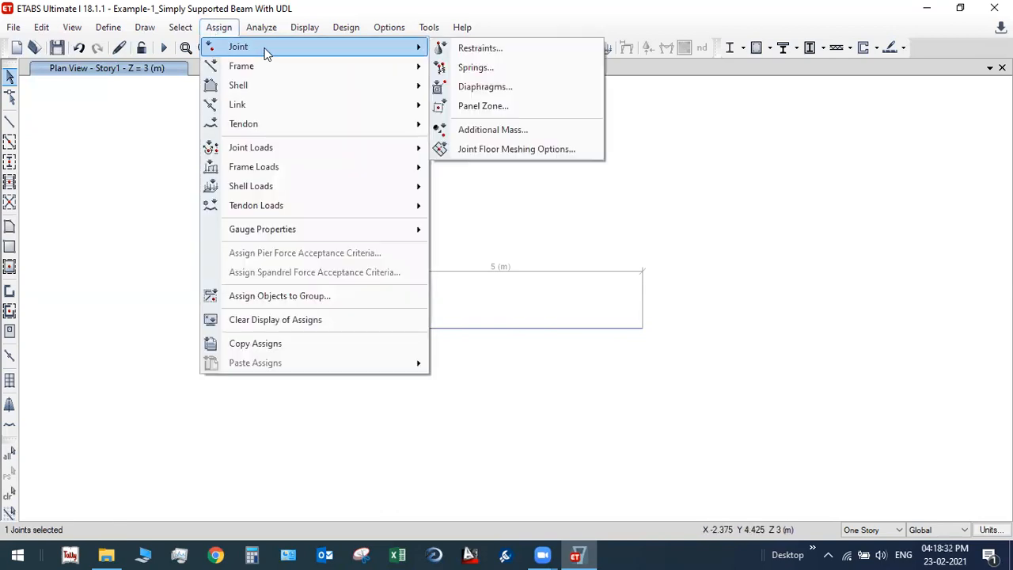
click(475, 48)
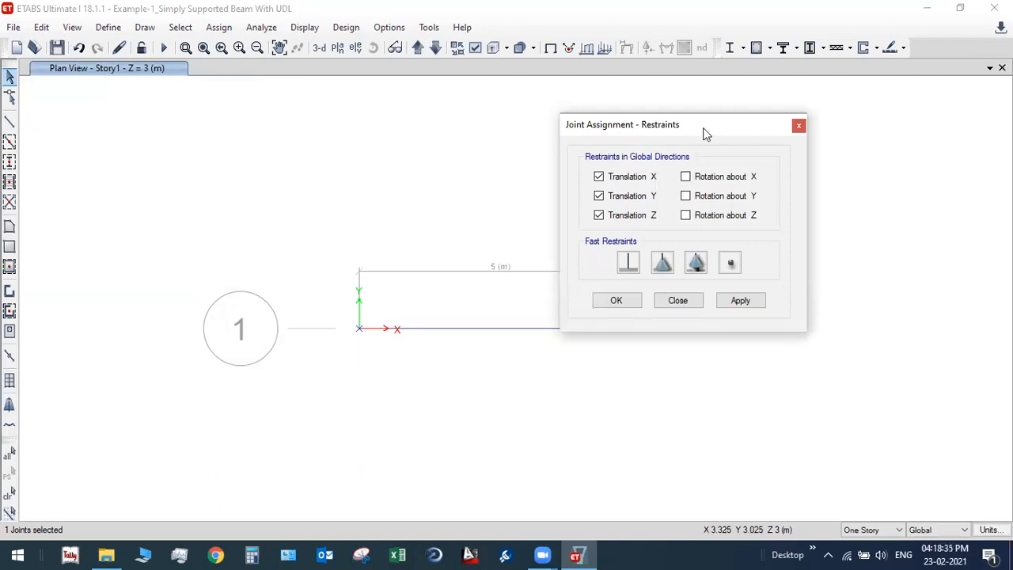
drag(705, 133, 806, 118)
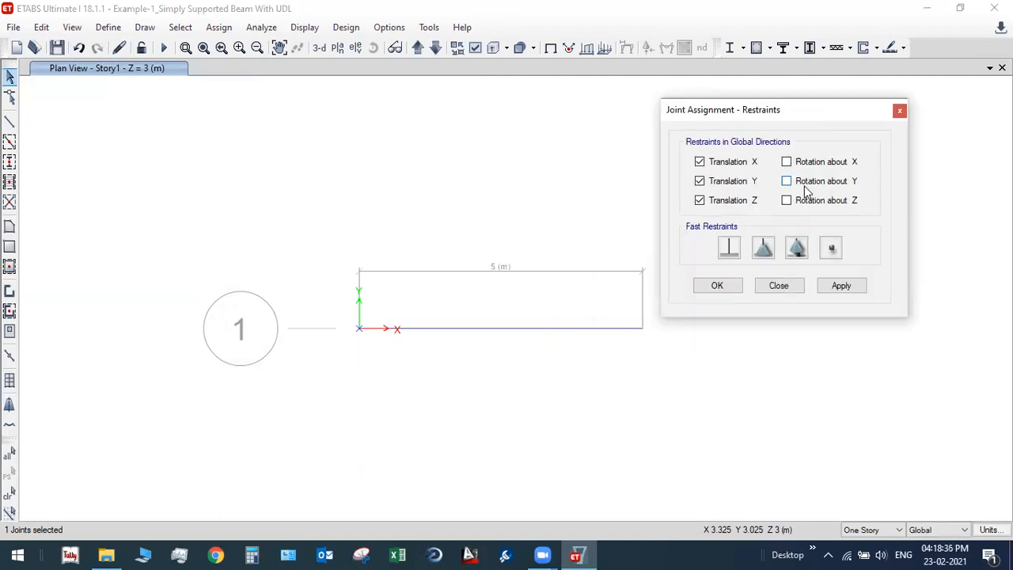
click(764, 248)
click(840, 286)
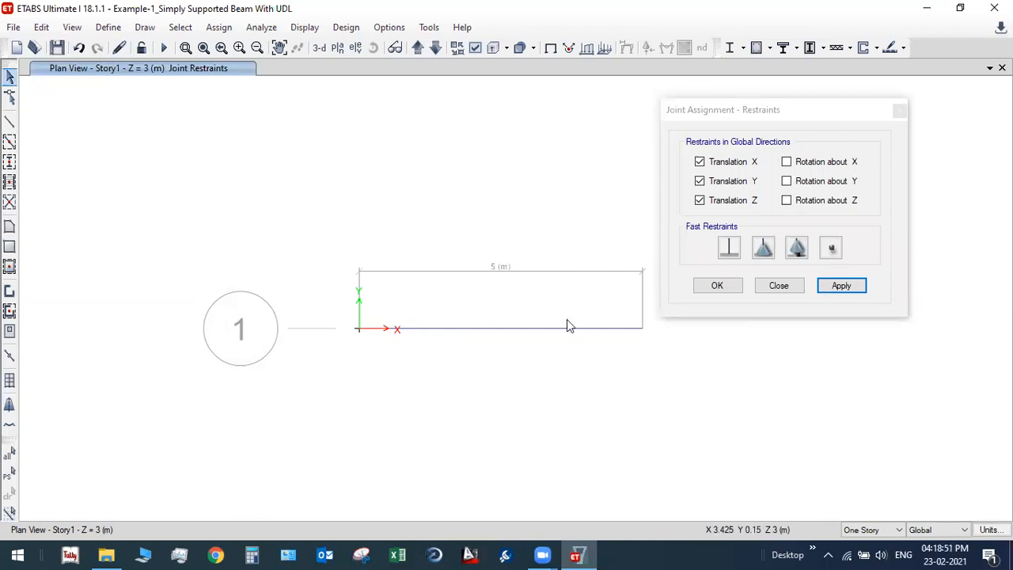
Step: Assign a roller restraint, with only translation Z fixed, to the joint at the beam's other end
drag(625, 321, 661, 350)
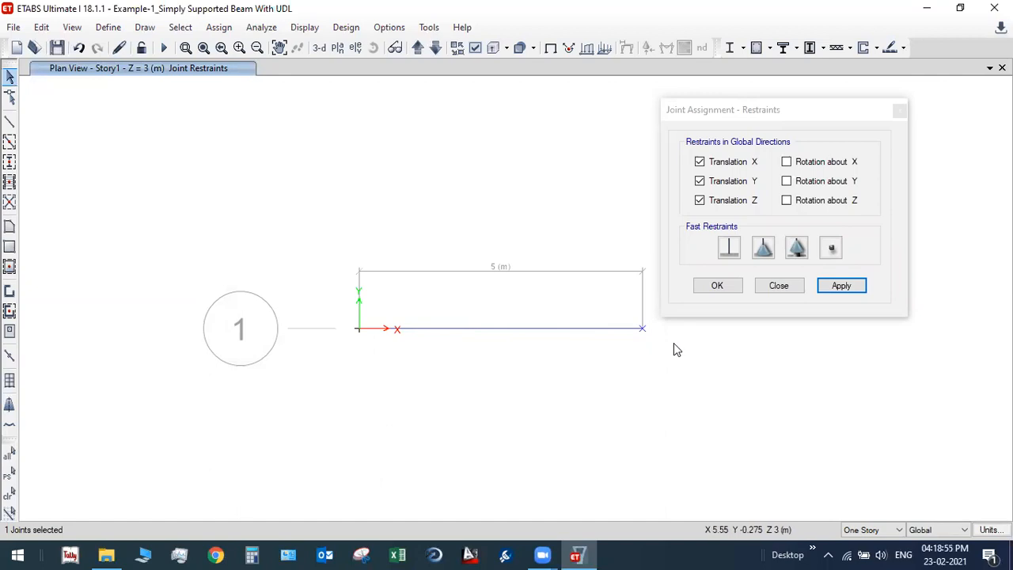
click(797, 249)
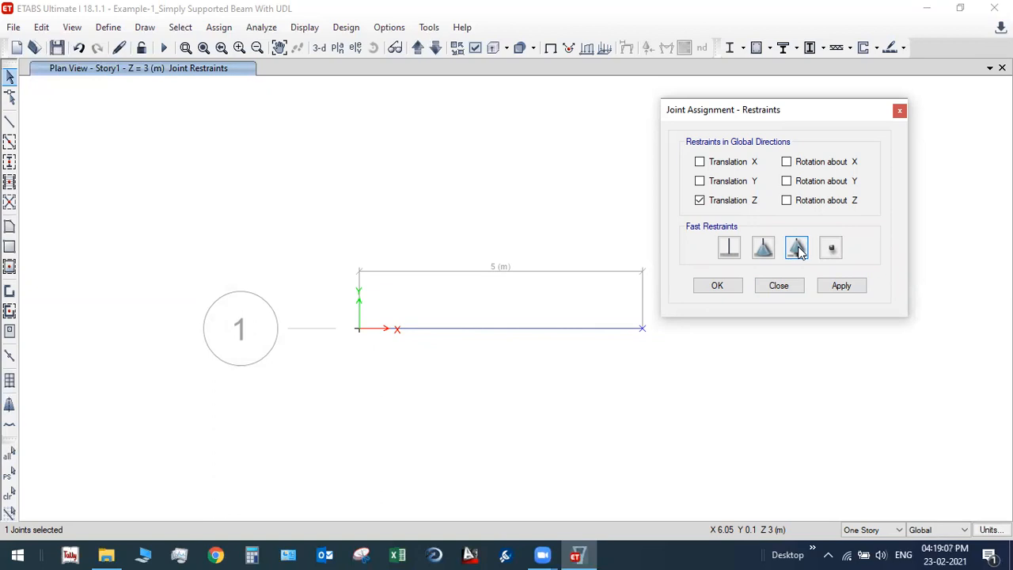
click(839, 286)
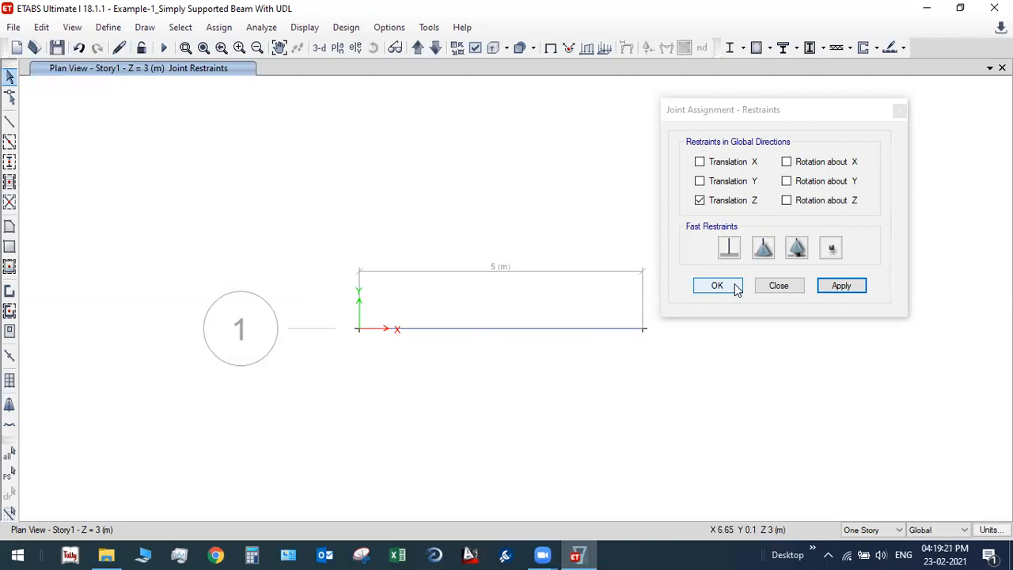
click(830, 285)
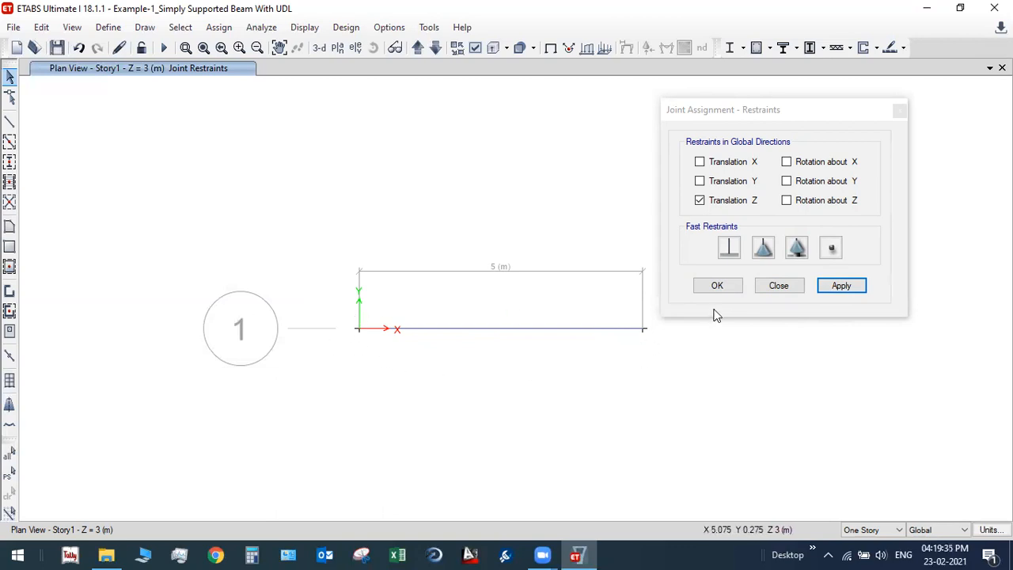
click(732, 290)
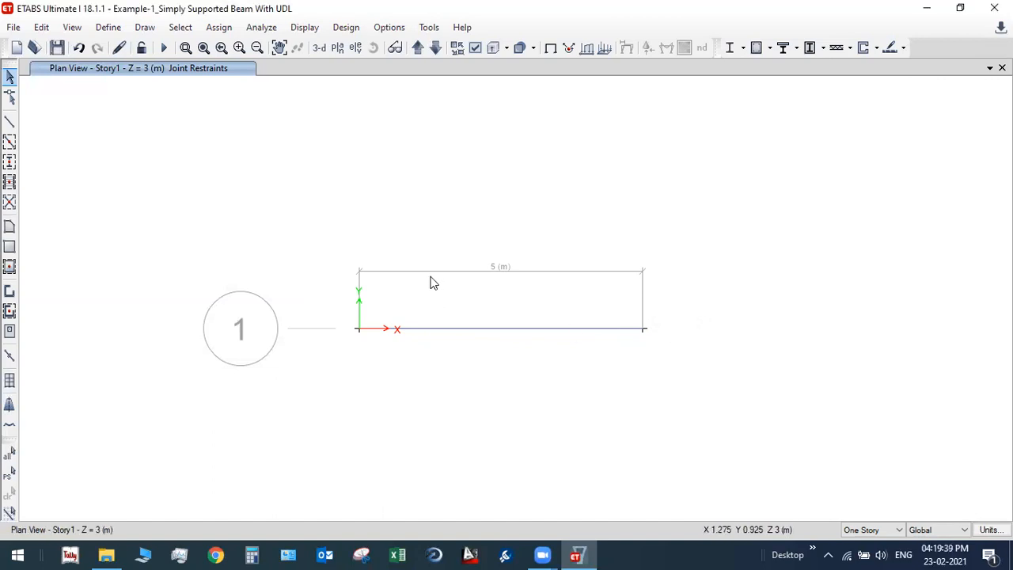
Step: Show the model in the 3-D view with the beam and both supports in sight
click(319, 48)
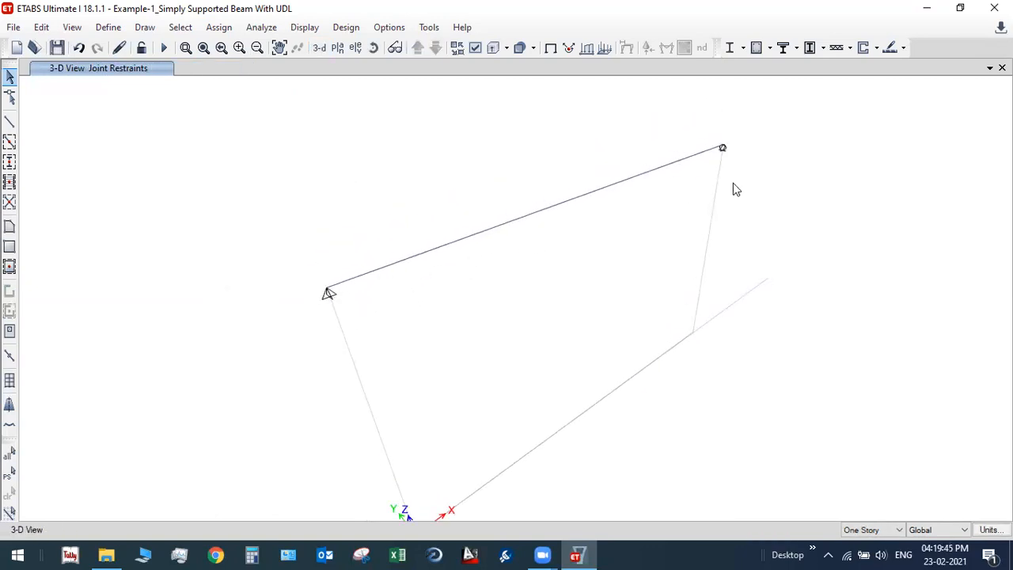
scroll(495, 299, down, 4)
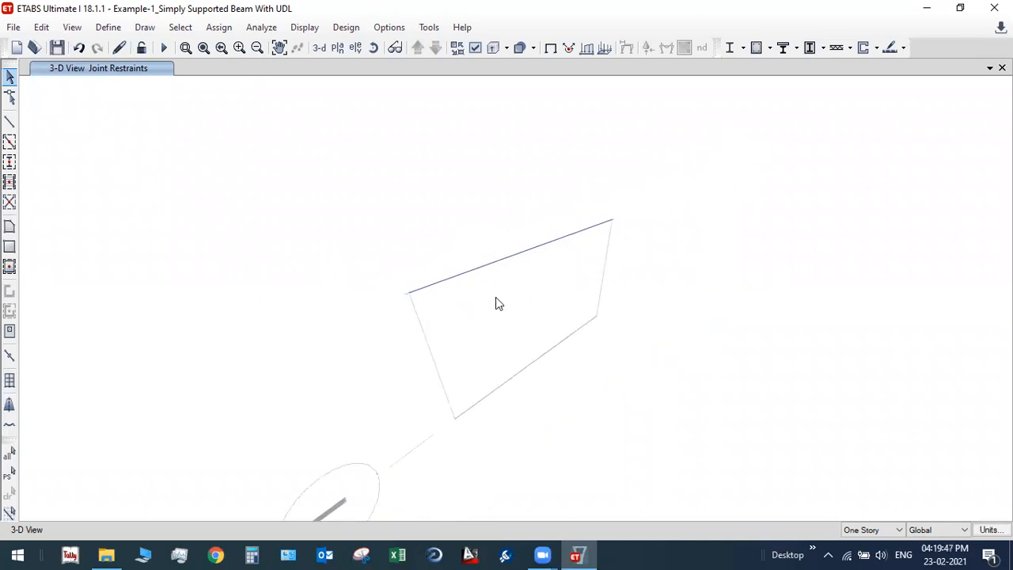
middle_drag(454, 230, 293, 226)
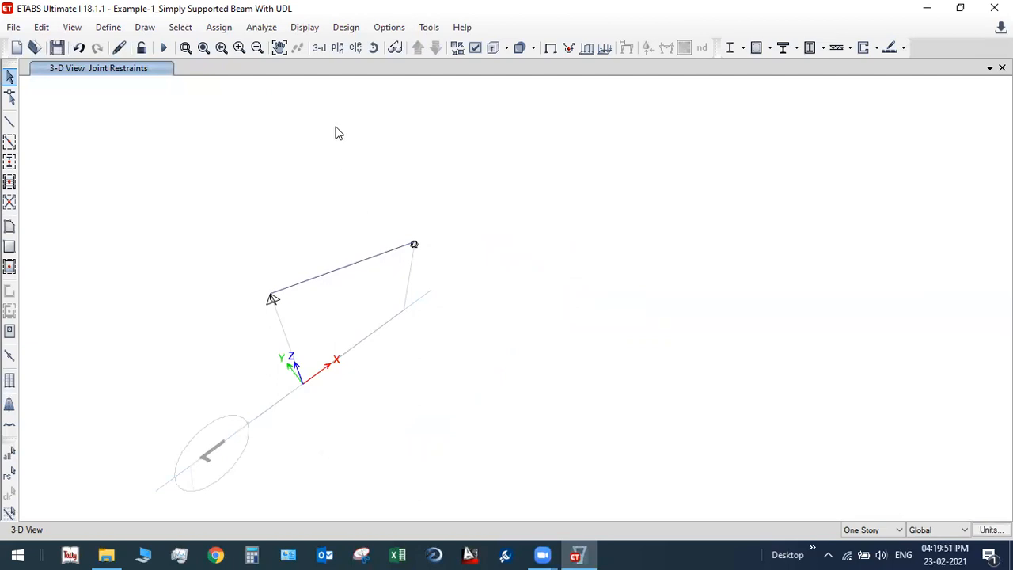
Step: Assign a uniform distributed load of 10 kN/m in the Gravity direction to the beam under the Live pattern, replacing existing loads
click(374, 262)
click(219, 27)
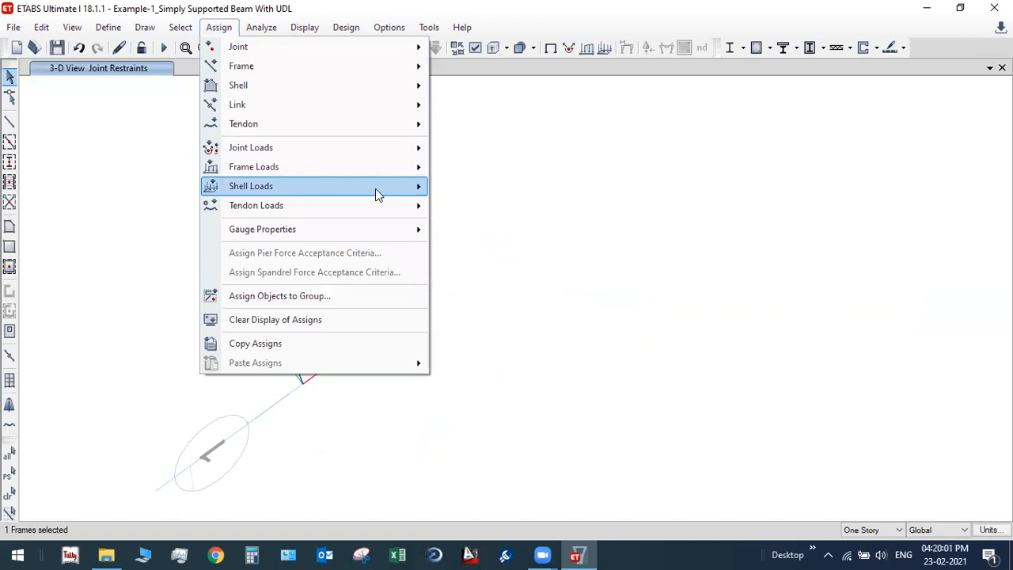
mouse_move(364, 168)
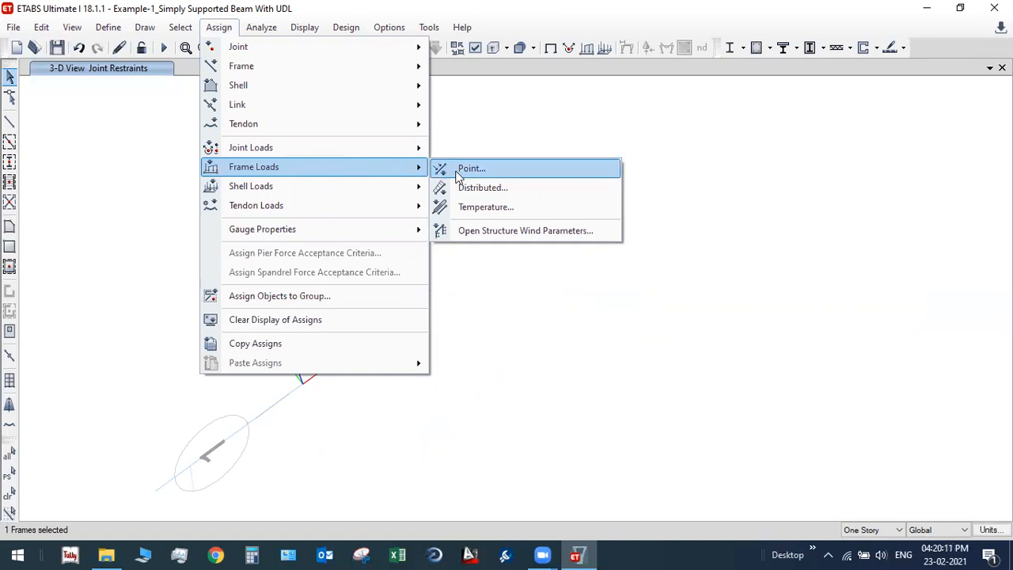
click(485, 188)
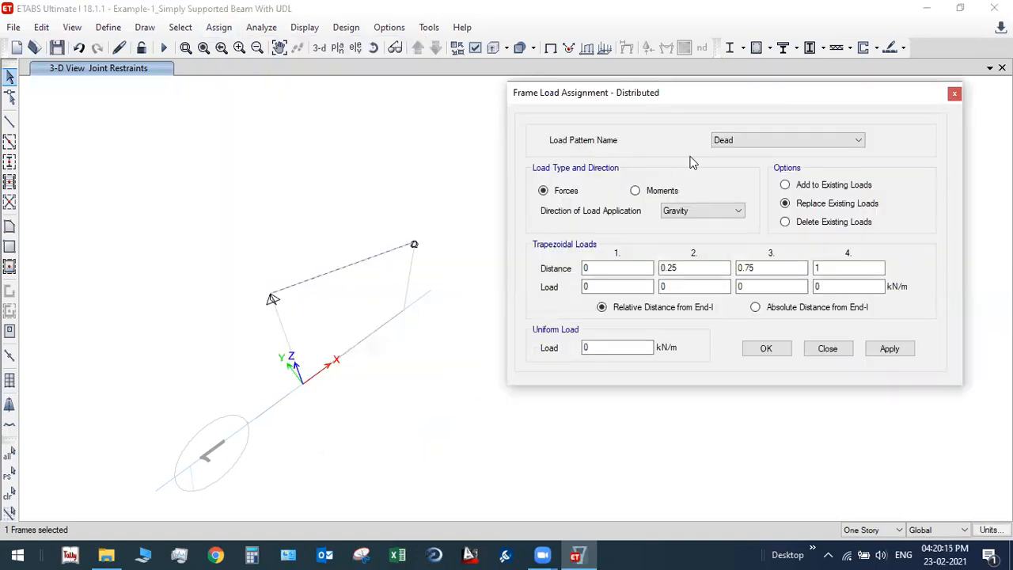
click(796, 140)
click(743, 163)
drag(627, 347, 573, 356)
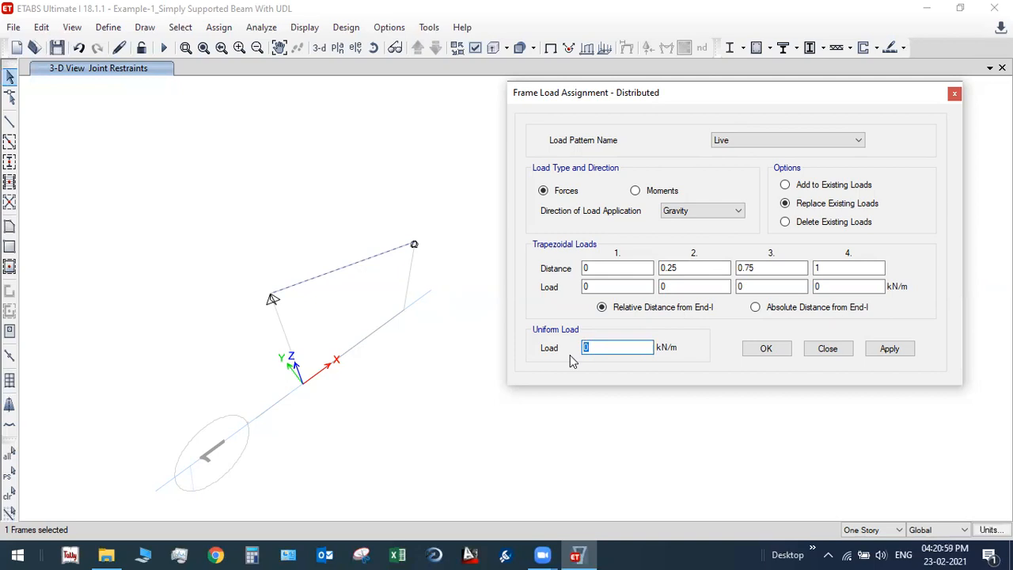
text(10)
click(799, 223)
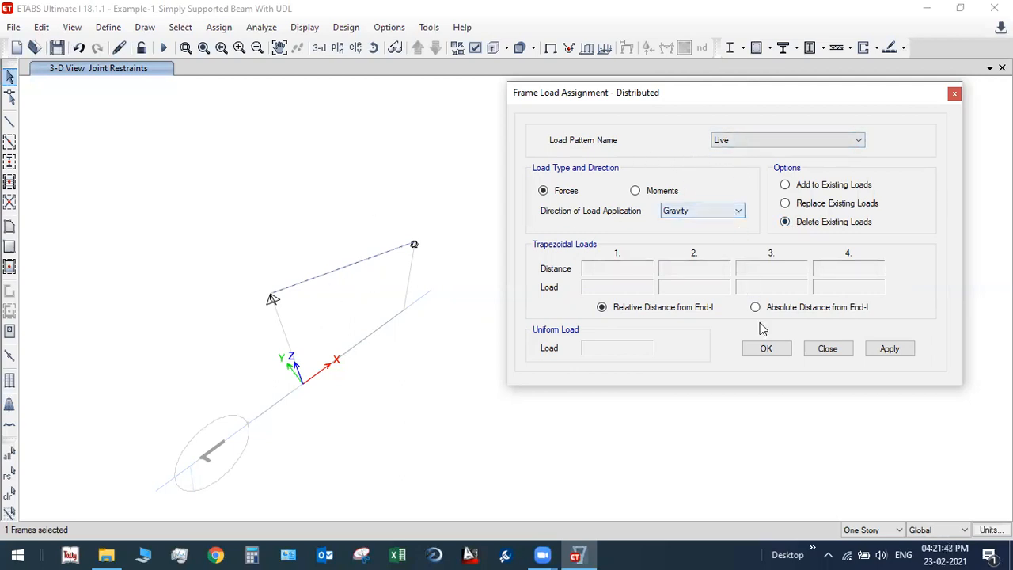
click(784, 204)
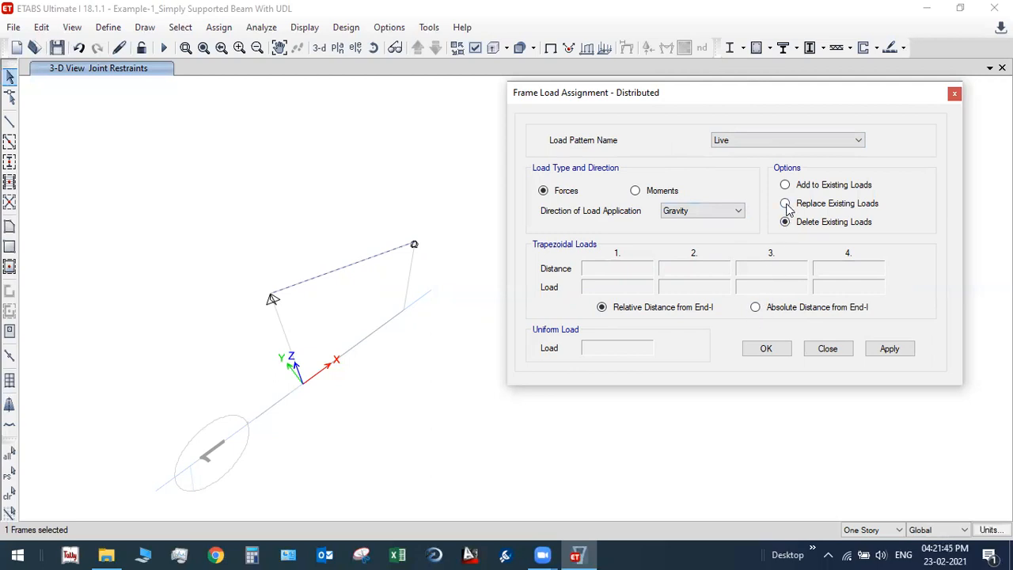
drag(637, 352, 574, 349)
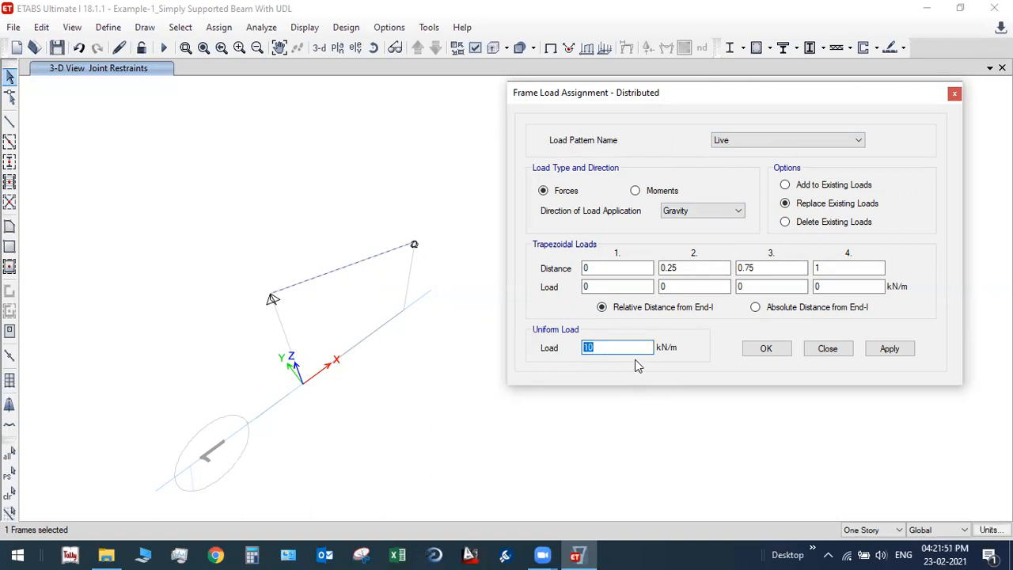
drag(609, 353, 563, 352)
click(766, 349)
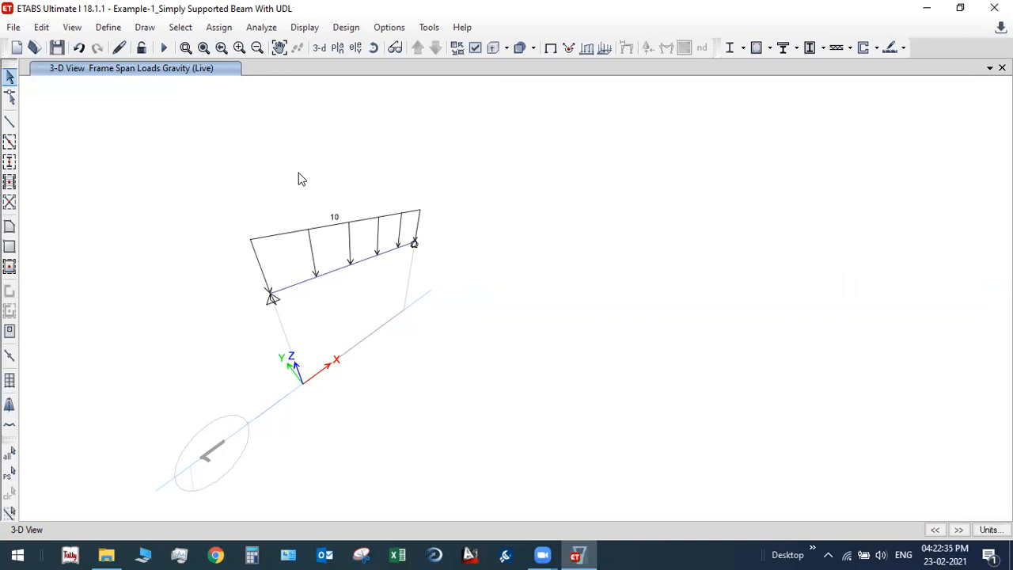
Step: Run the analysis of the model and dismiss the analysis messages
click(268, 30)
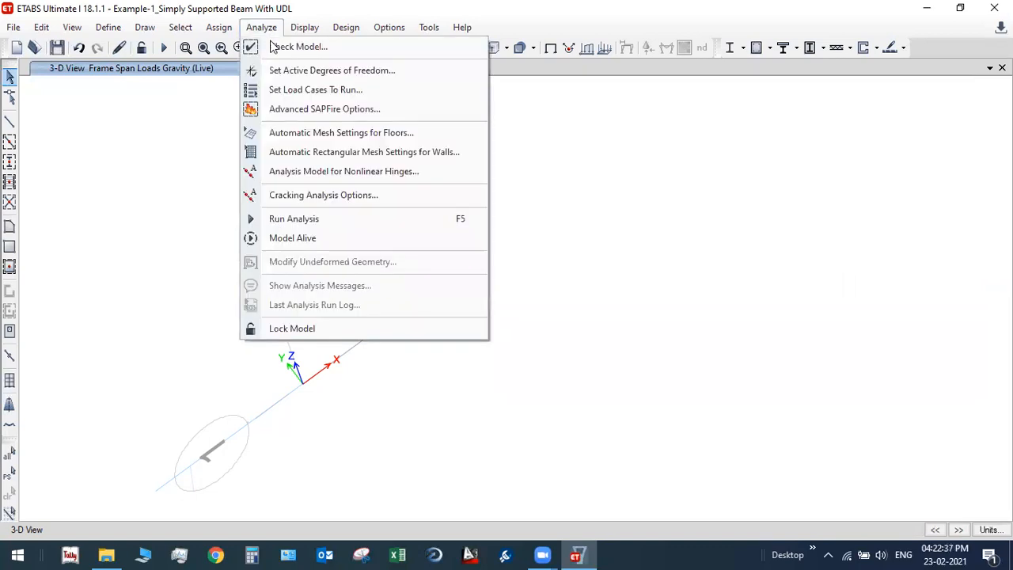
click(377, 219)
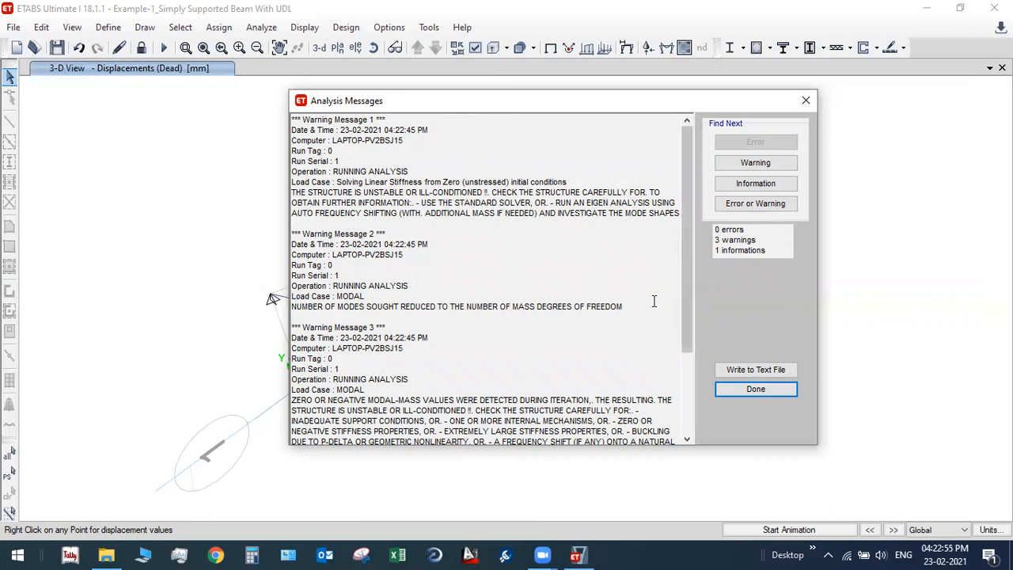
click(754, 392)
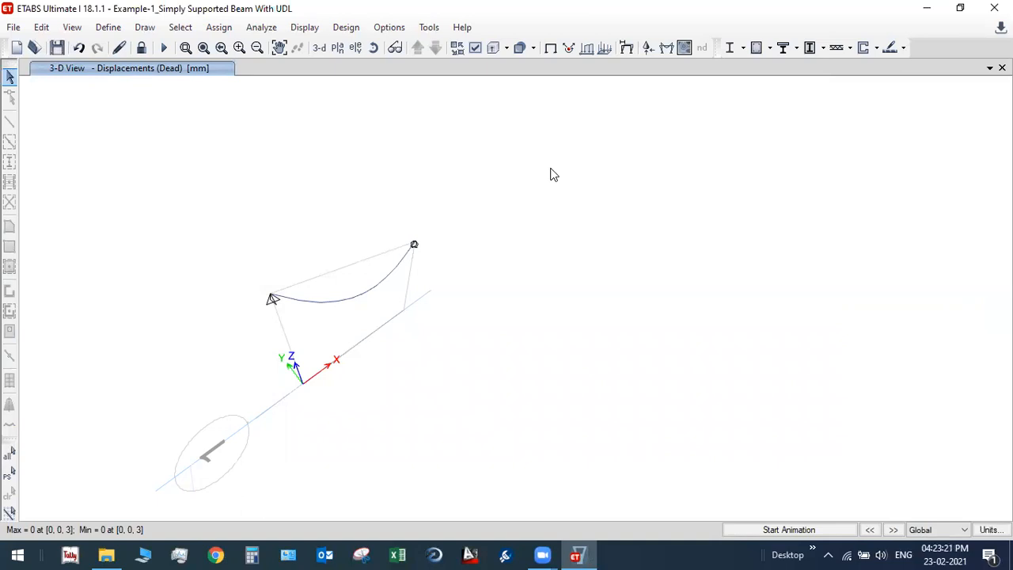
Step: Display the beam's Moment 3-3 diagram for the Dead load case, filled and automatically scaled
click(303, 27)
mouse_move(345, 116)
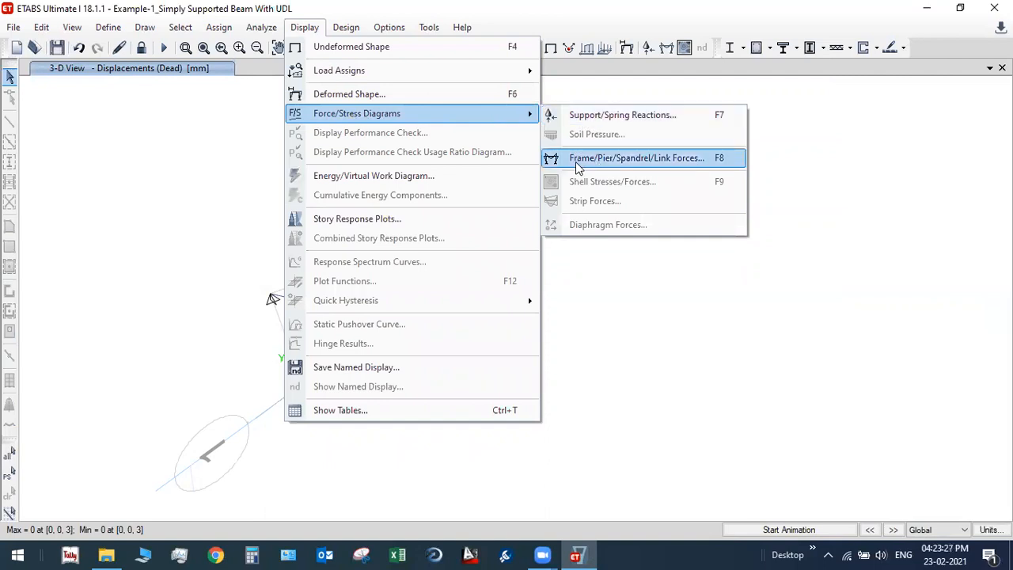
click(661, 160)
click(661, 160)
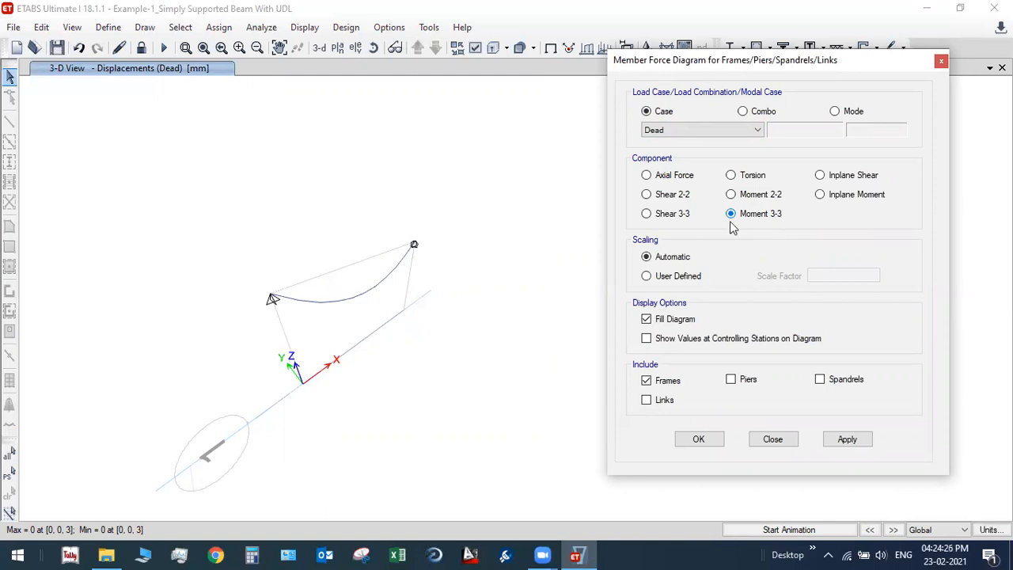
click(667, 201)
click(667, 219)
click(731, 214)
click(847, 439)
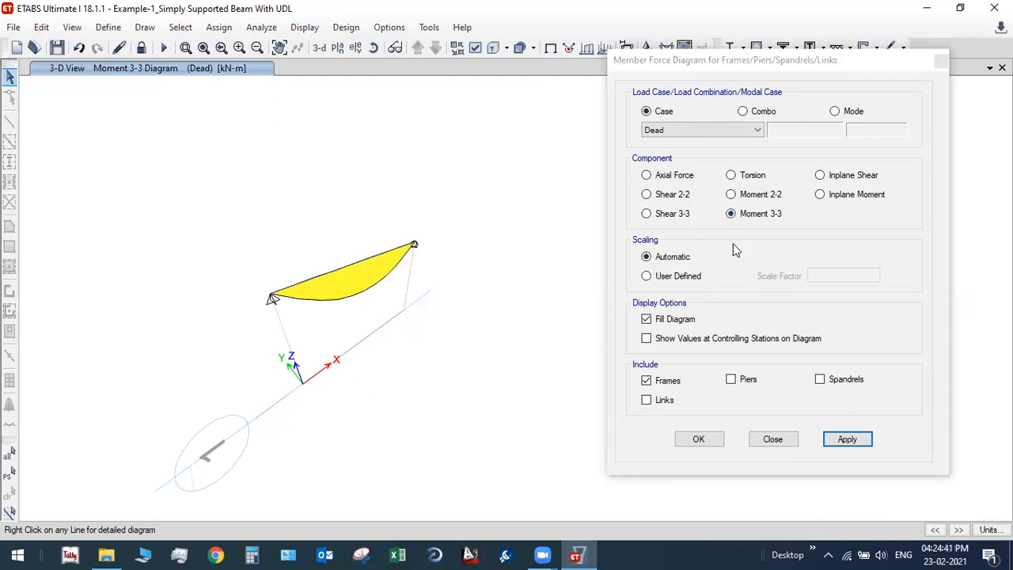
Step: Display the beam's Shear 2-2 diagram for the Dead case with values shown at controlling stations
click(666, 195)
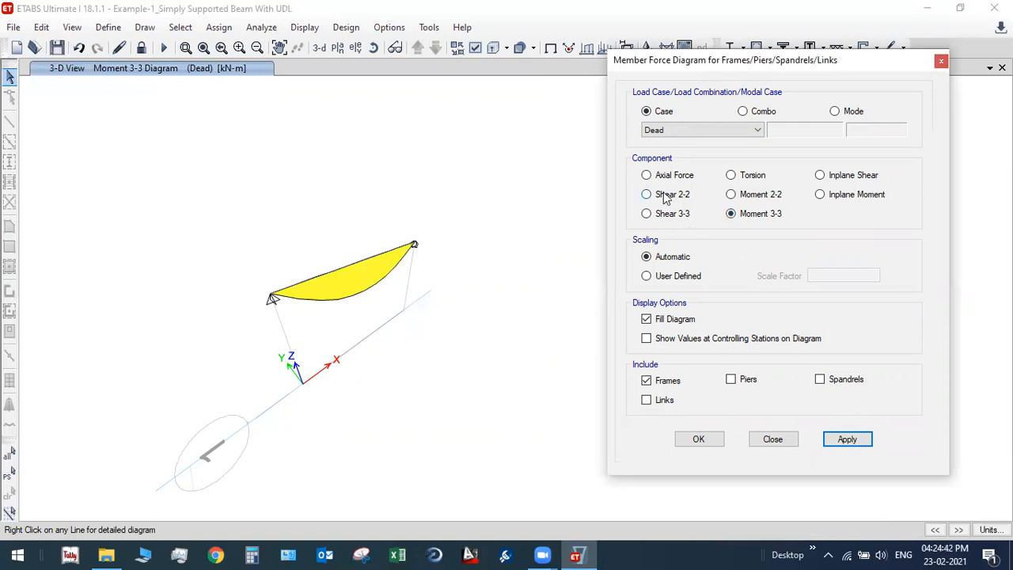
click(849, 439)
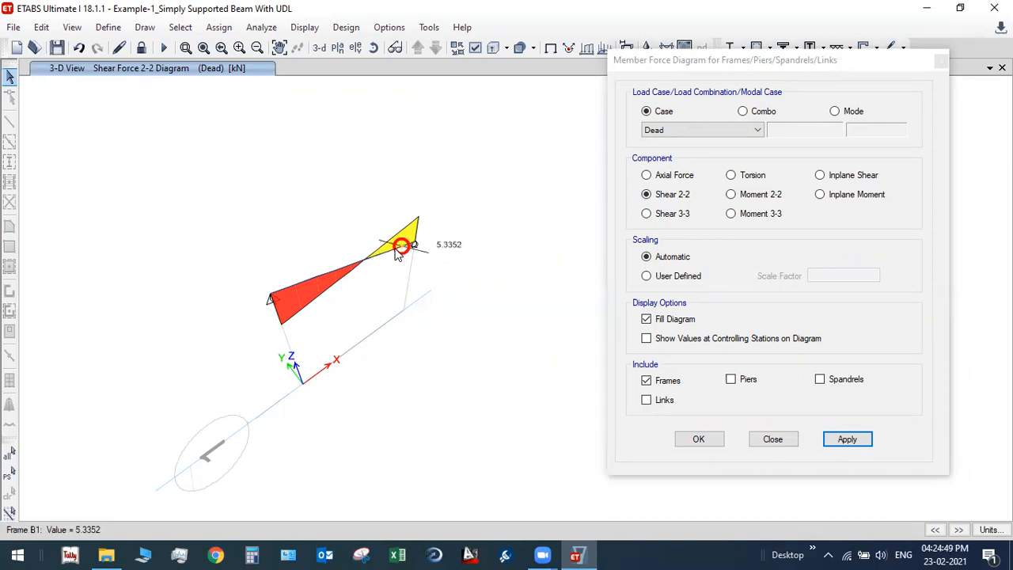
mouse_move(408, 245)
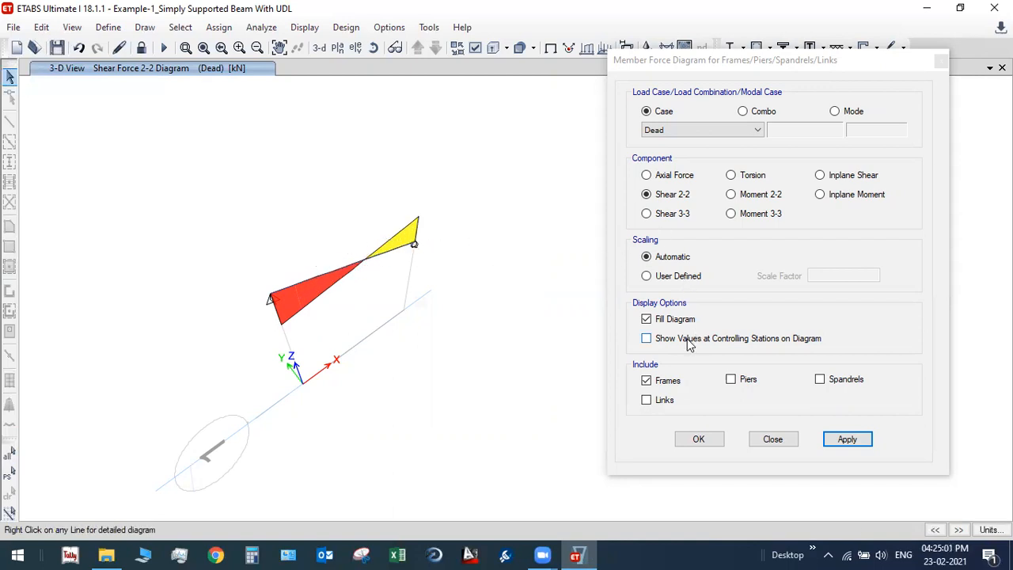
click(646, 339)
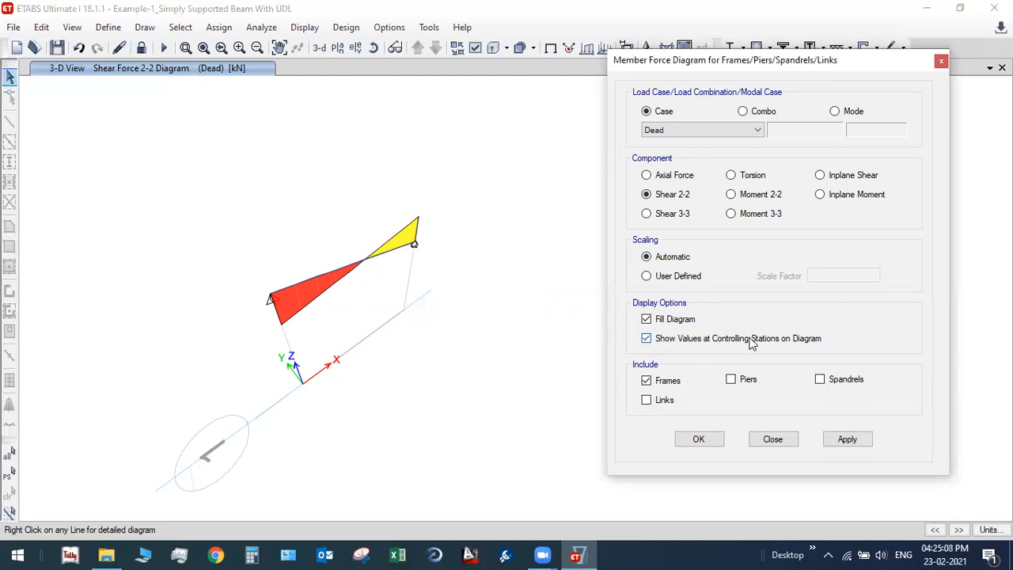
click(844, 440)
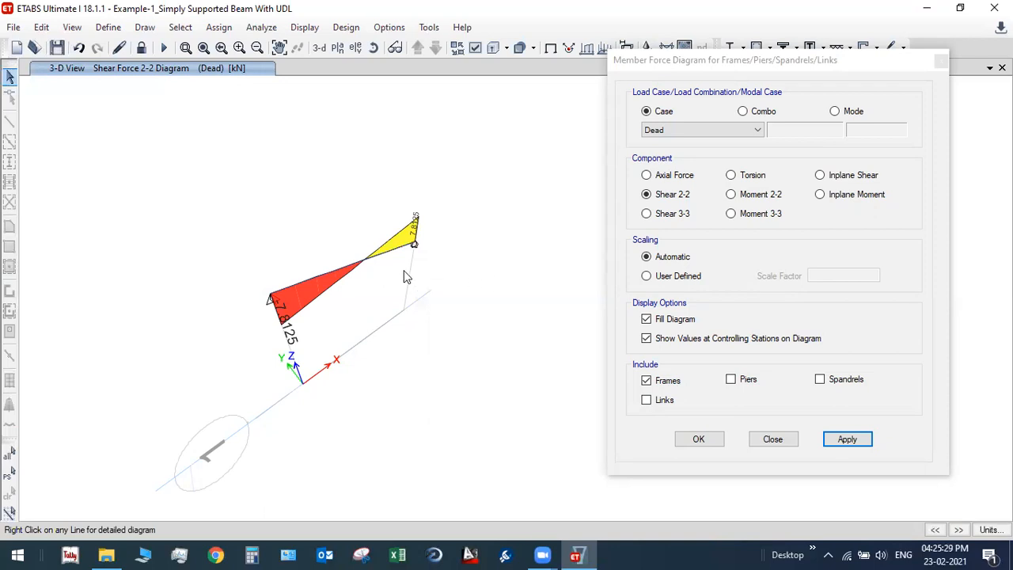
Step: Examine the beam's detailed force and deflection diagrams for the Live case at its far end and at 2.5 m
mouse_move(382, 257)
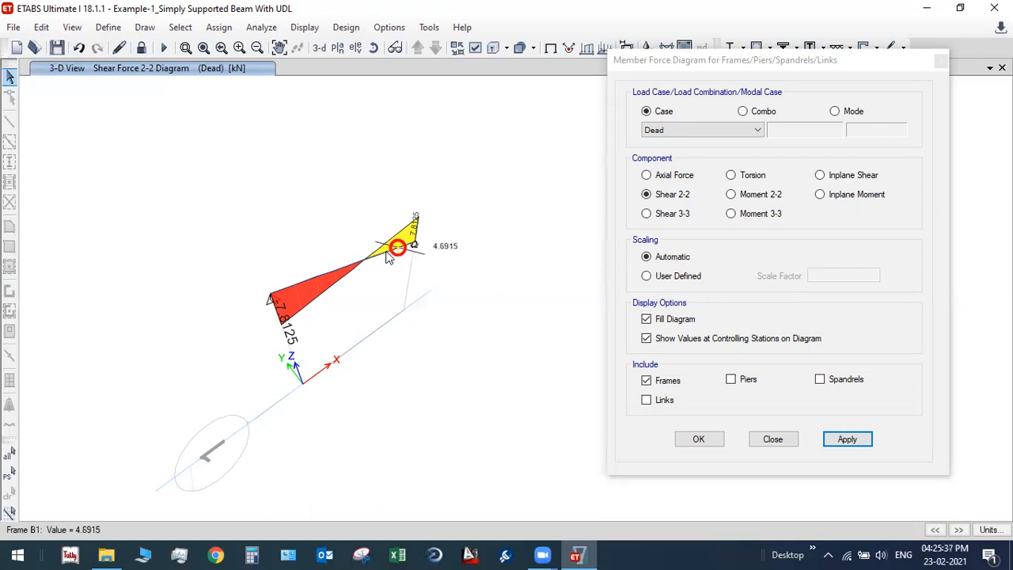
right_click(388, 257)
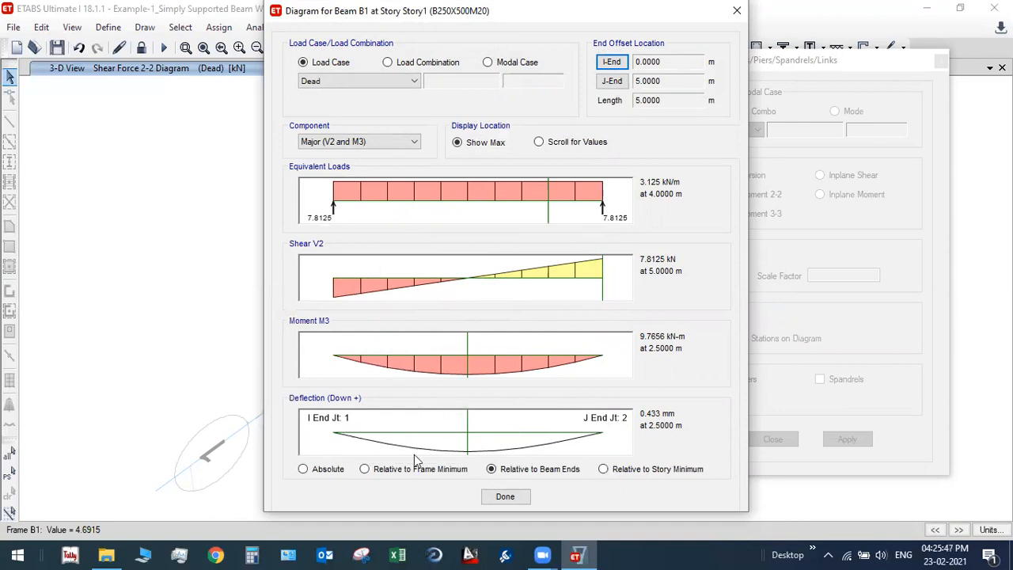
click(367, 78)
click(319, 104)
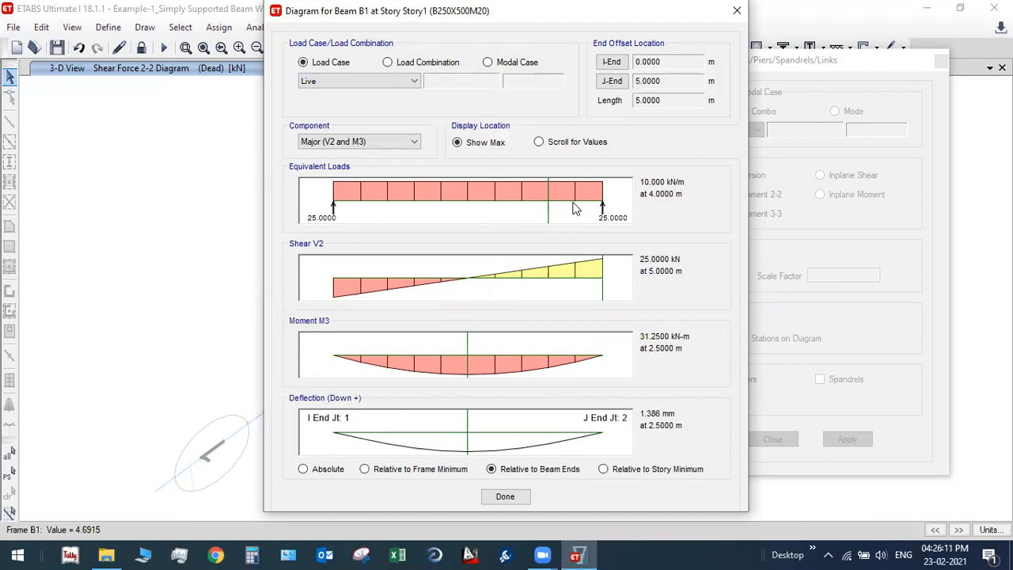
drag(548, 213, 630, 206)
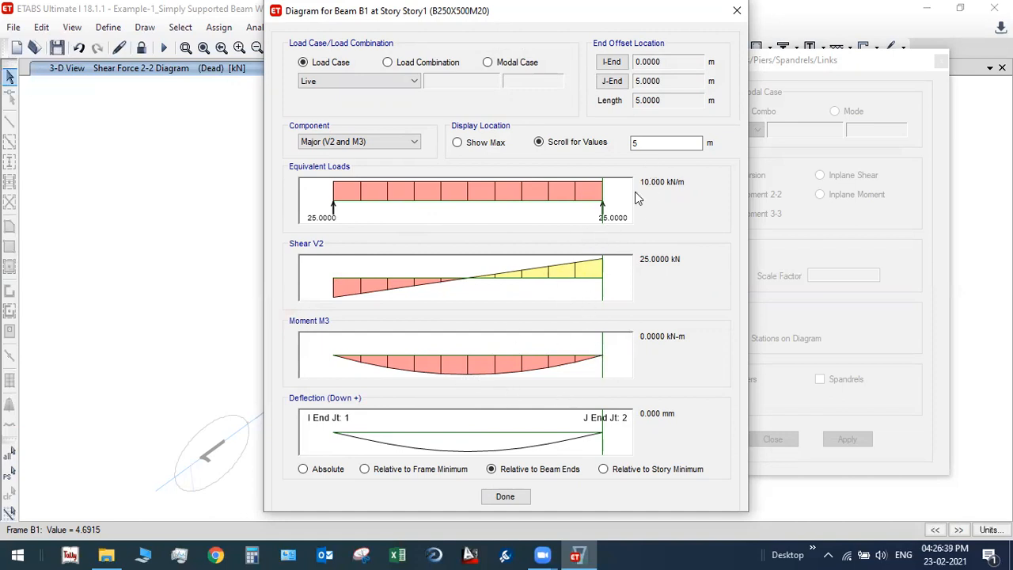
double_click(681, 143)
text(2.5)
key(Tab)
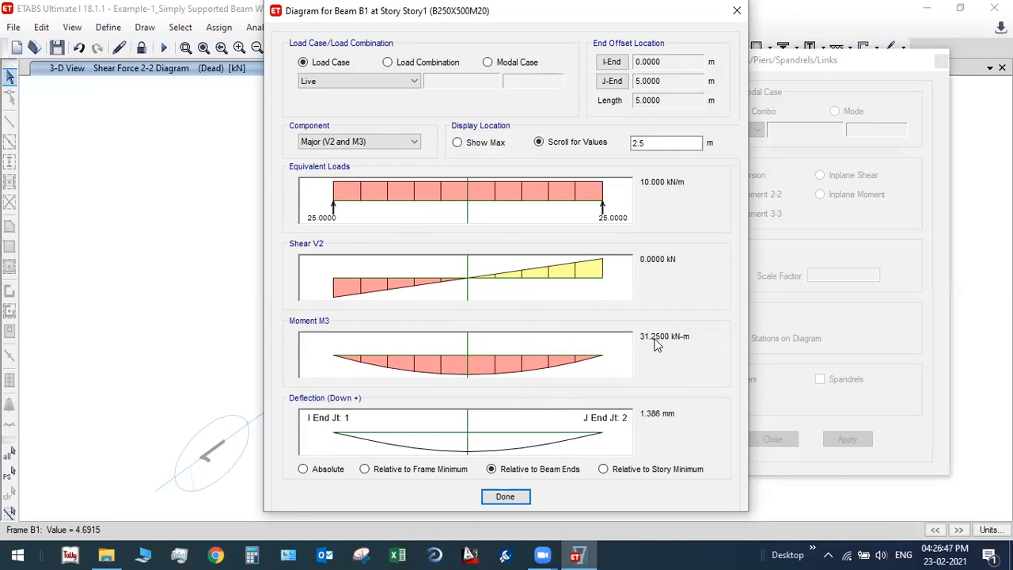
Step: Review the beam's maximum major-axis shear, moment and deflection for the 1.5DL+1.5LL combination, and close the diagram dialogs
click(457, 142)
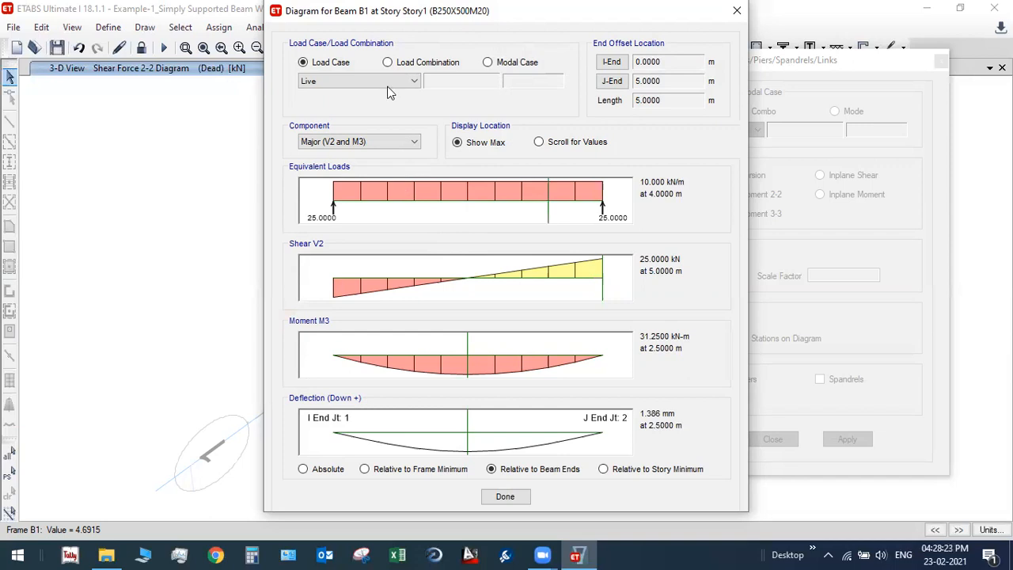
click(387, 62)
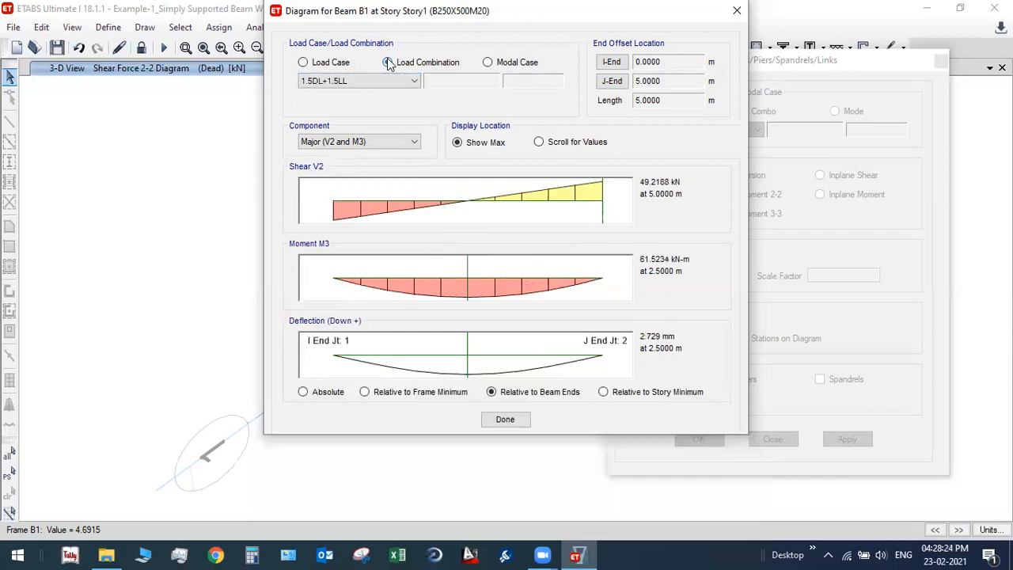
click(334, 79)
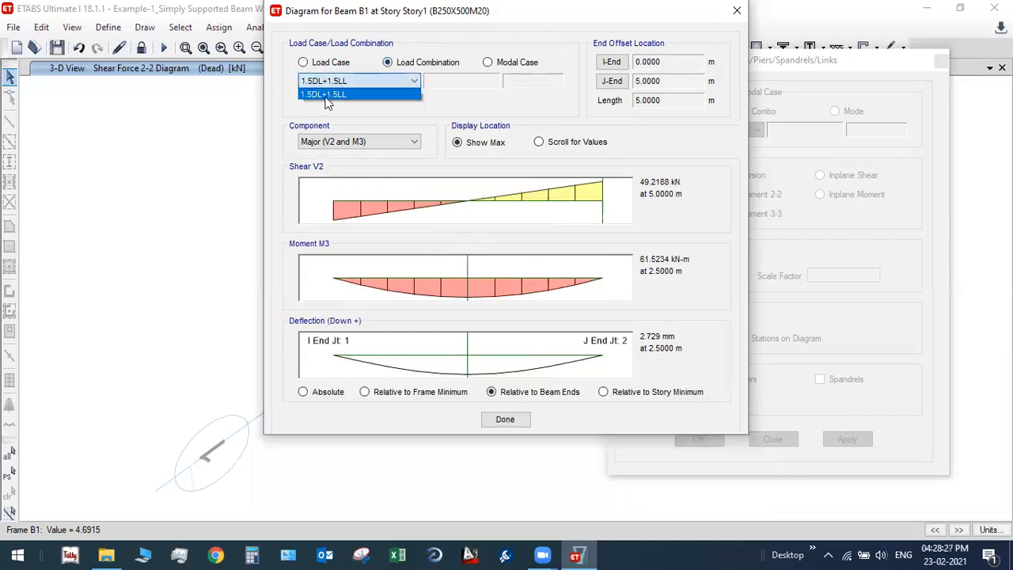
click(328, 94)
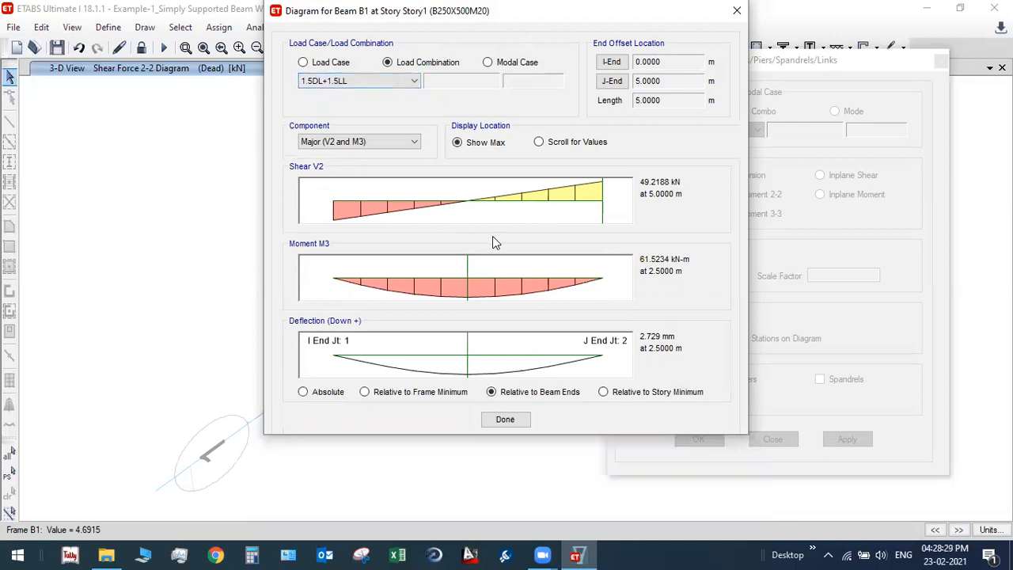
click(339, 141)
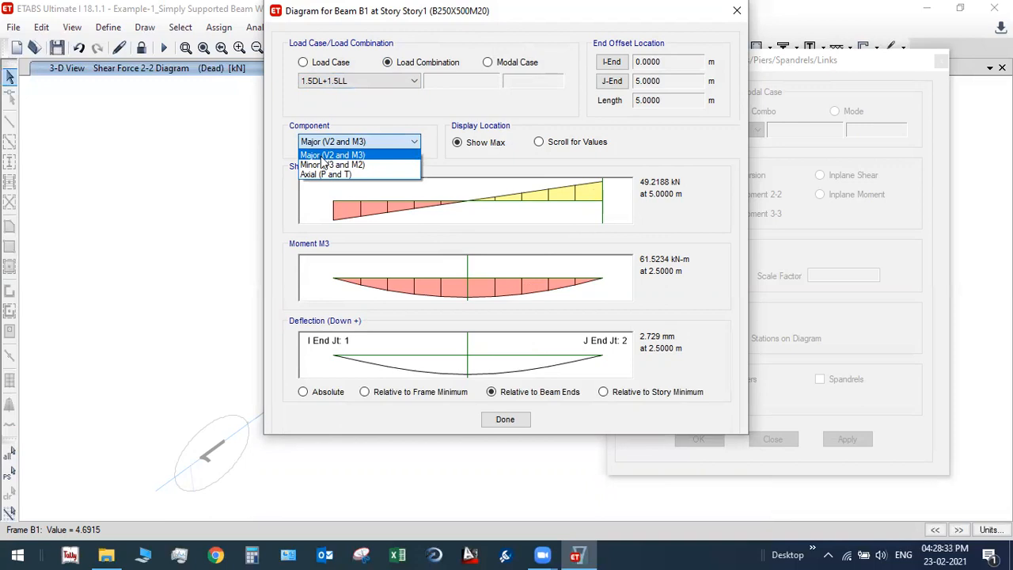
click(321, 156)
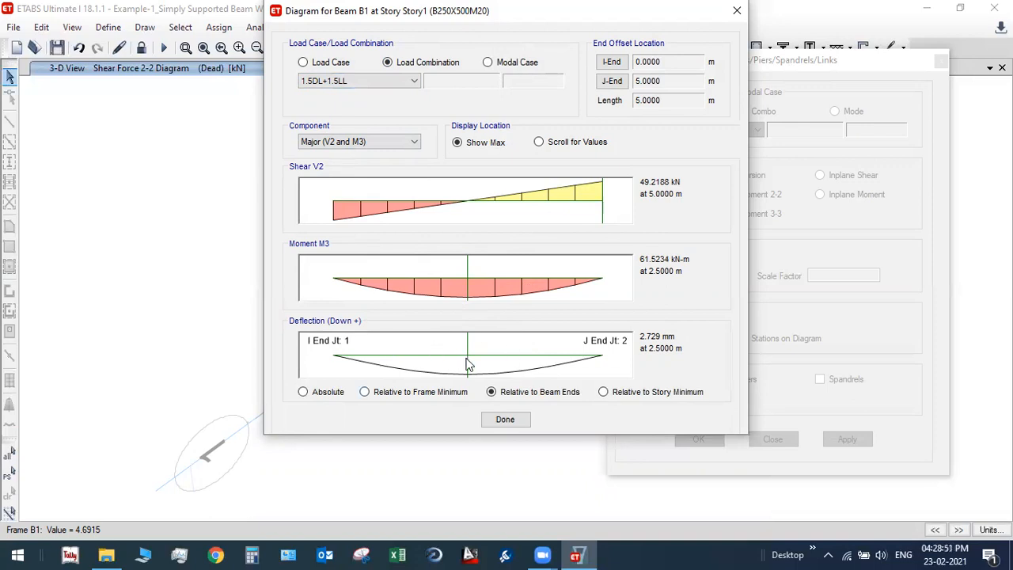
click(498, 421)
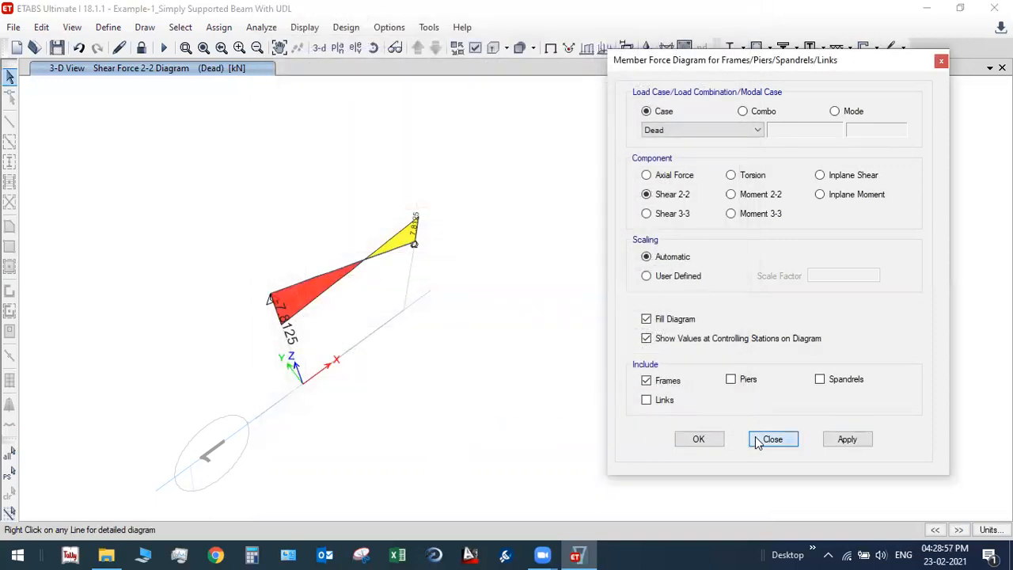
click(771, 439)
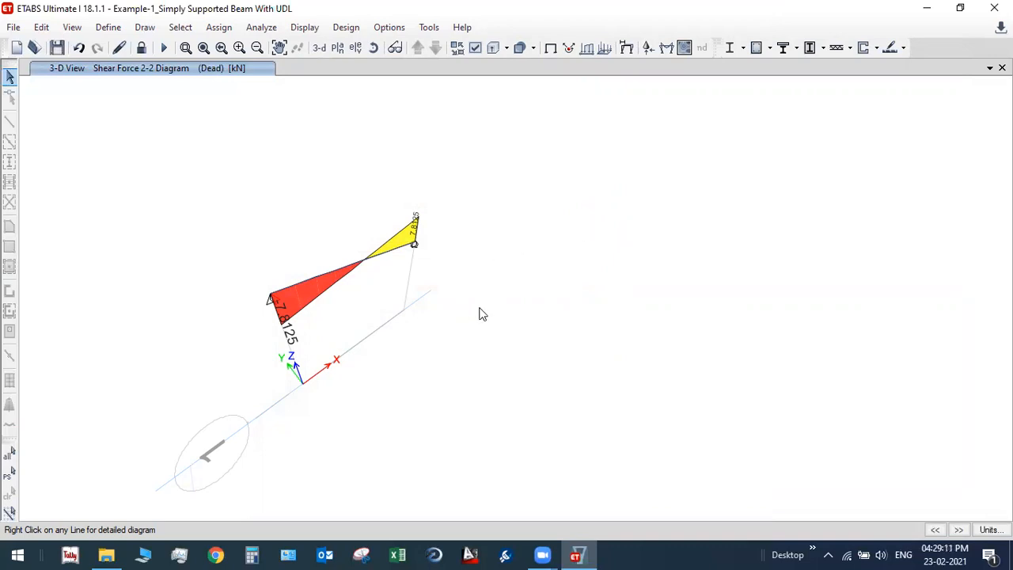
Step: Replace the beam's shear force diagram with the undeformed shape in the 3-D view
mouse_move(365, 267)
click(306, 27)
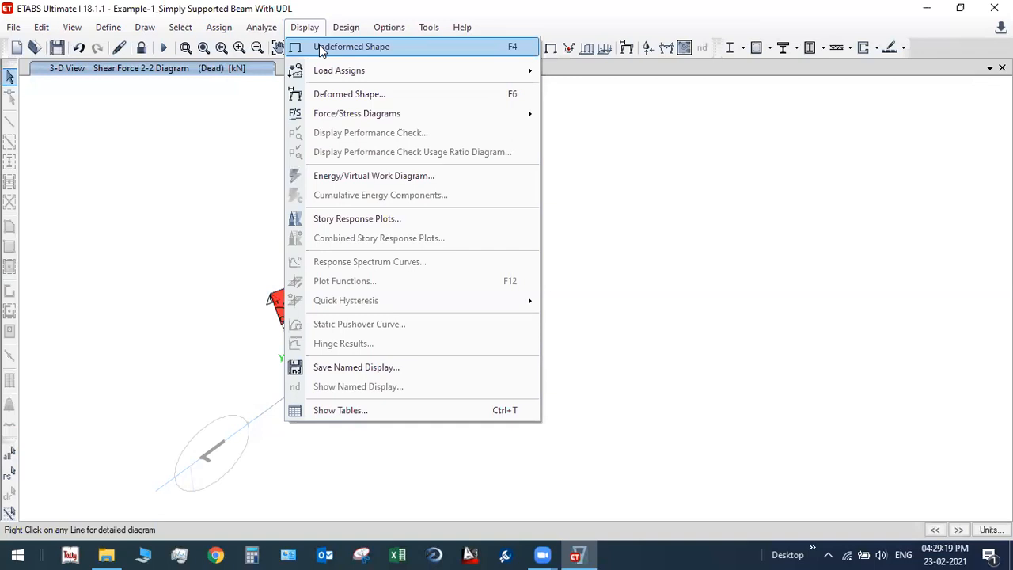
click(317, 46)
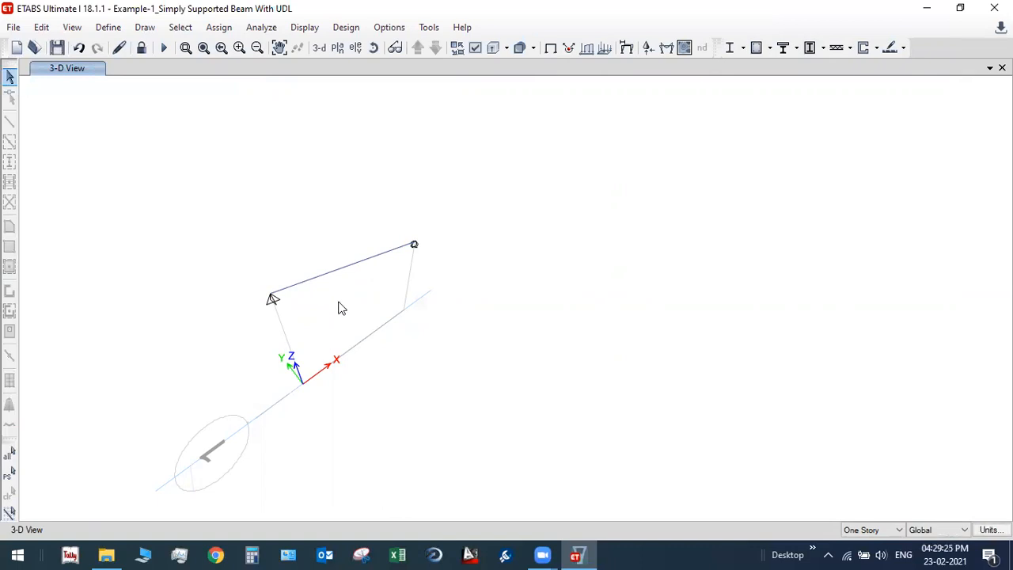
Step: Select the beam and run the concrete frame design check on it
click(343, 273)
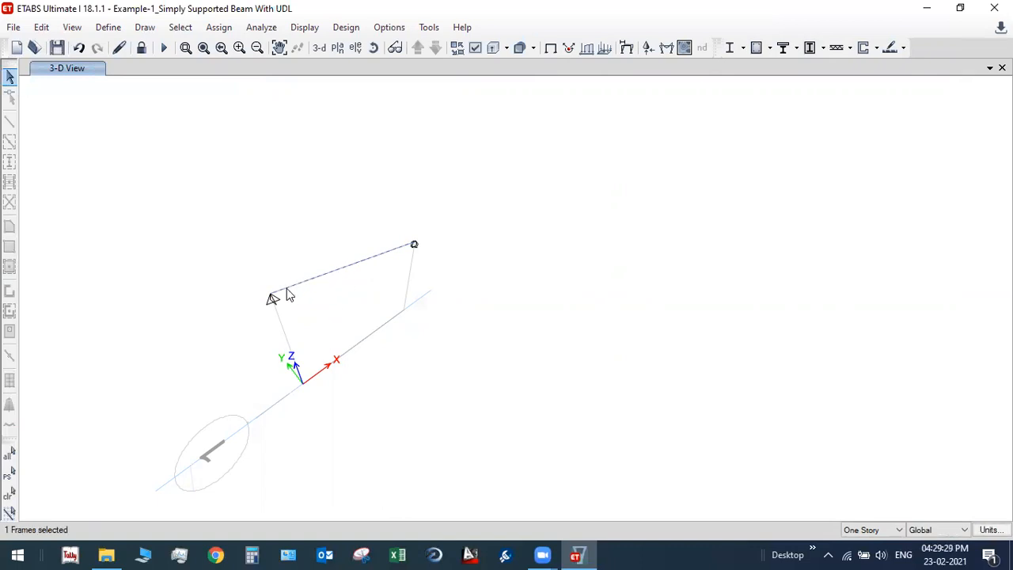
click(372, 263)
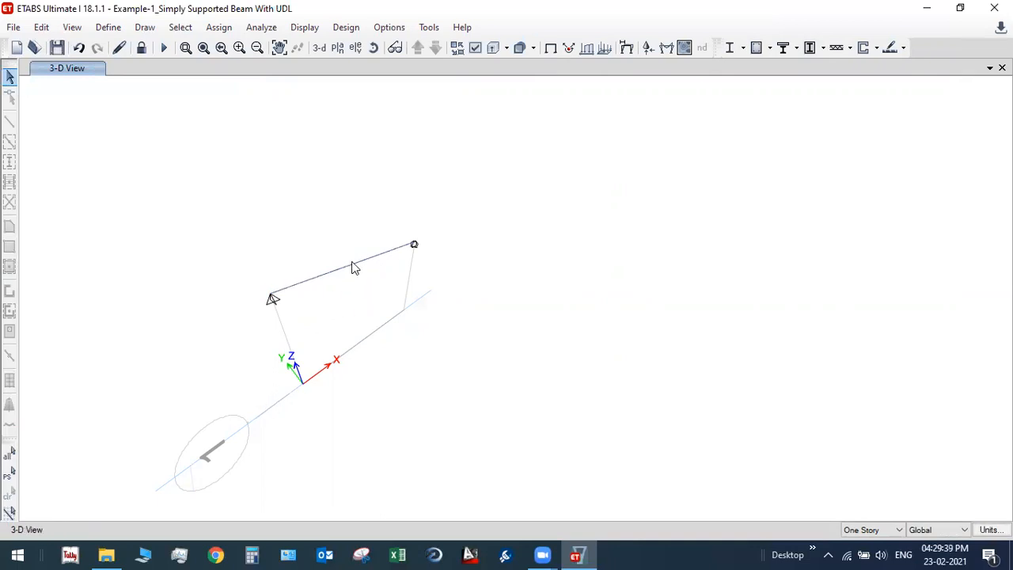
click(355, 265)
click(340, 27)
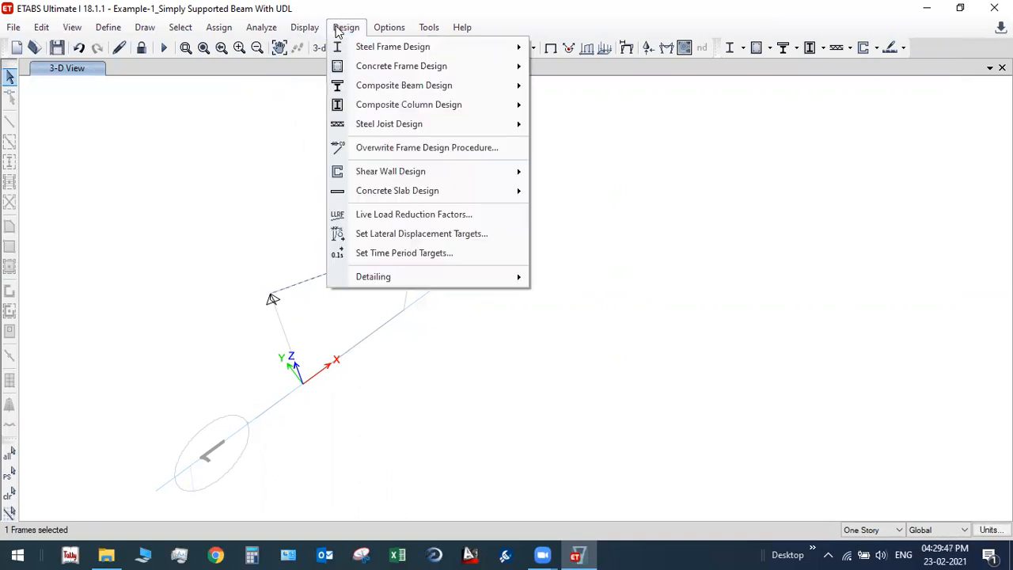
mouse_move(391, 73)
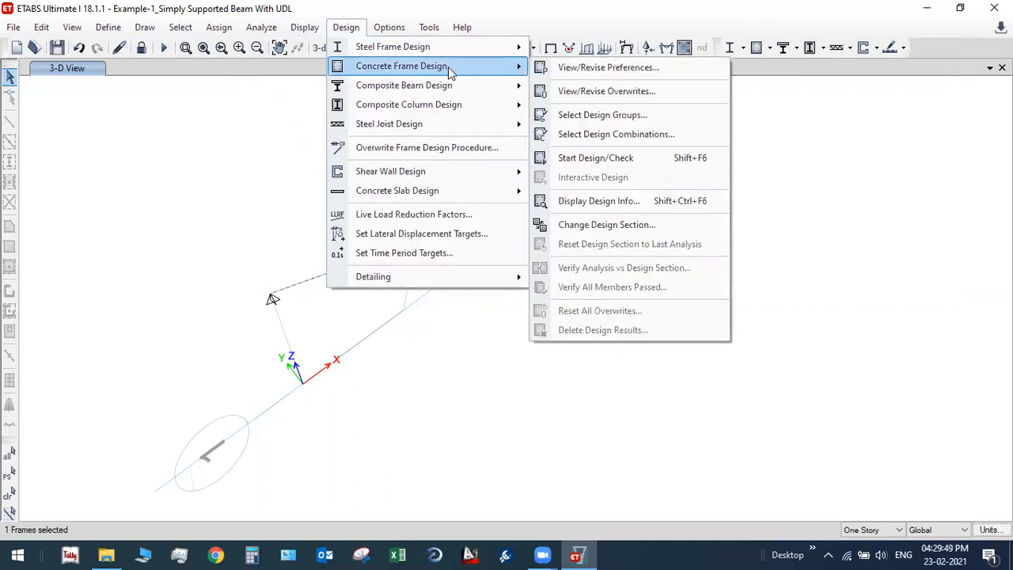
click(587, 159)
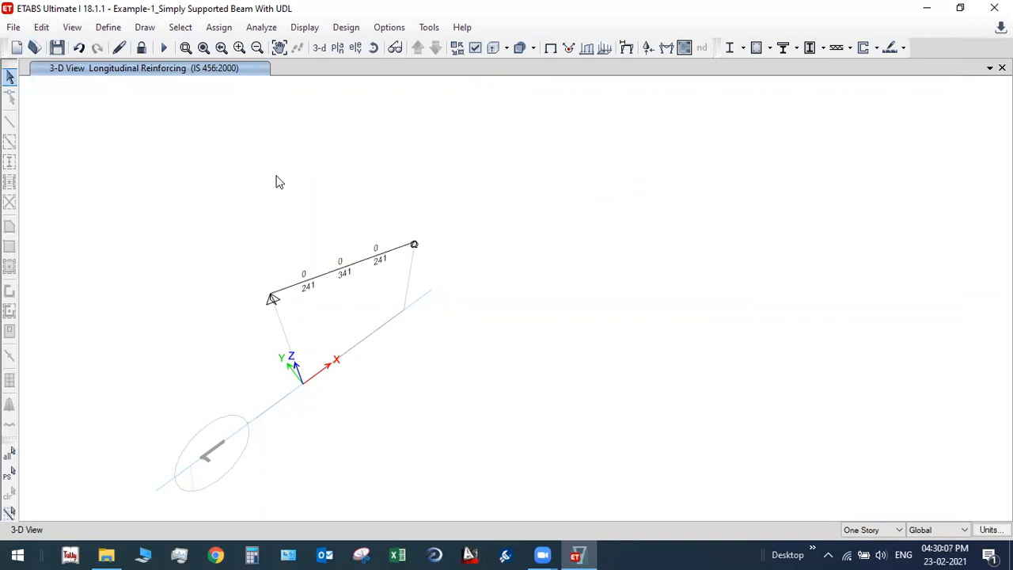
Step: Show the beam's longitudinal reinforcing in the elevation view along grid line 1
click(355, 47)
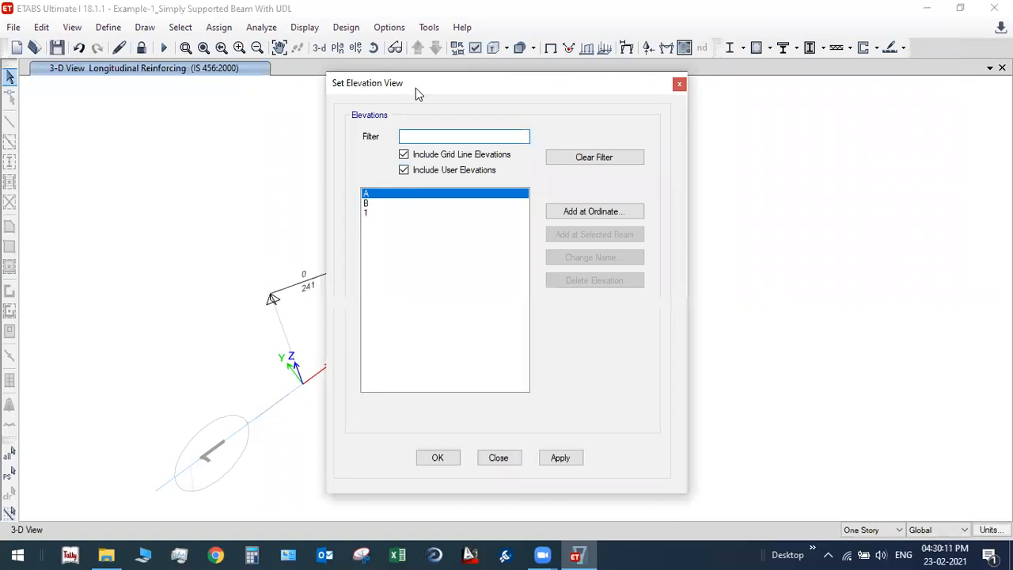
drag(416, 88, 639, 82)
click(591, 207)
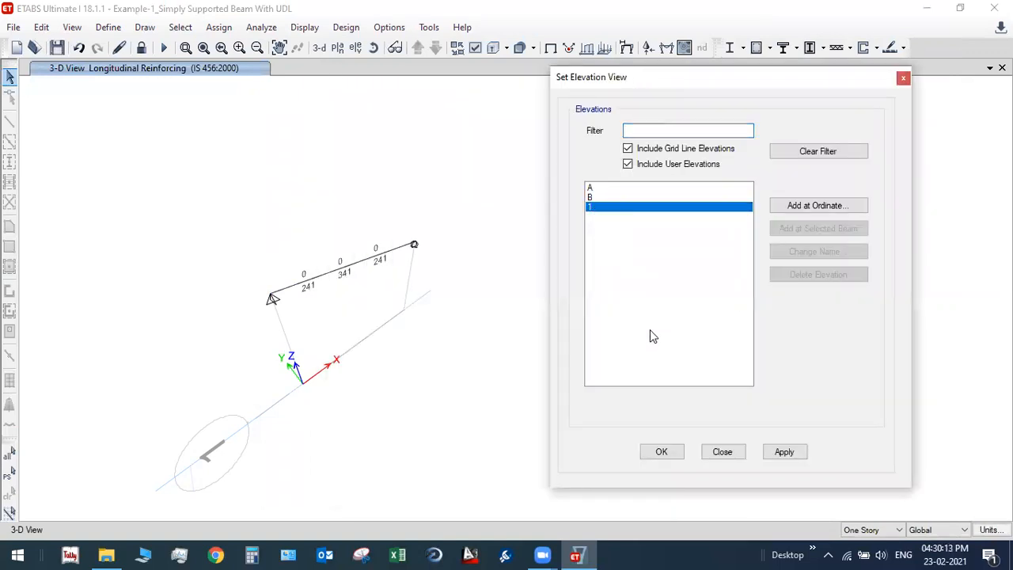
click(662, 450)
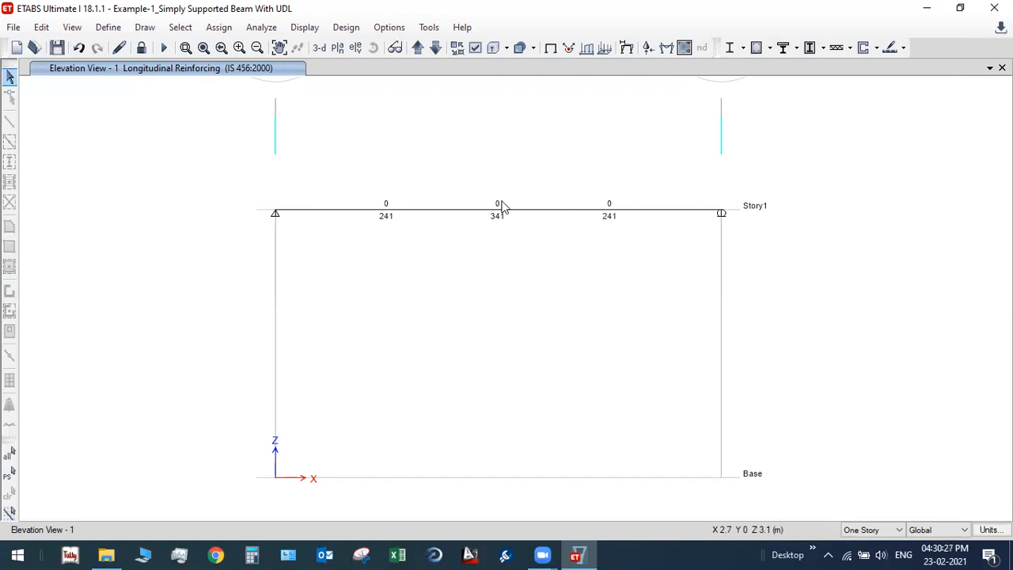
mouse_move(599, 214)
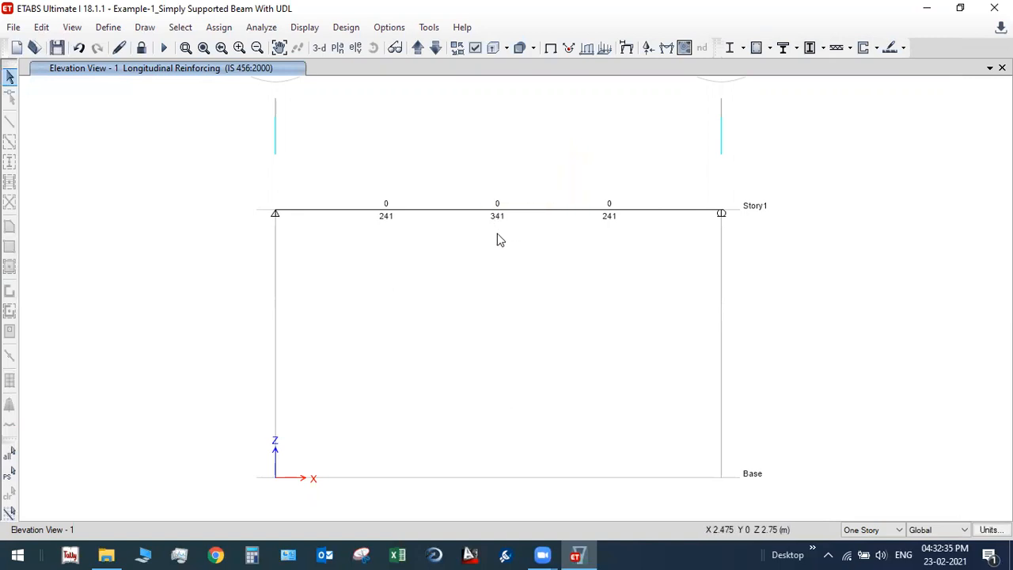
mouse_move(474, 223)
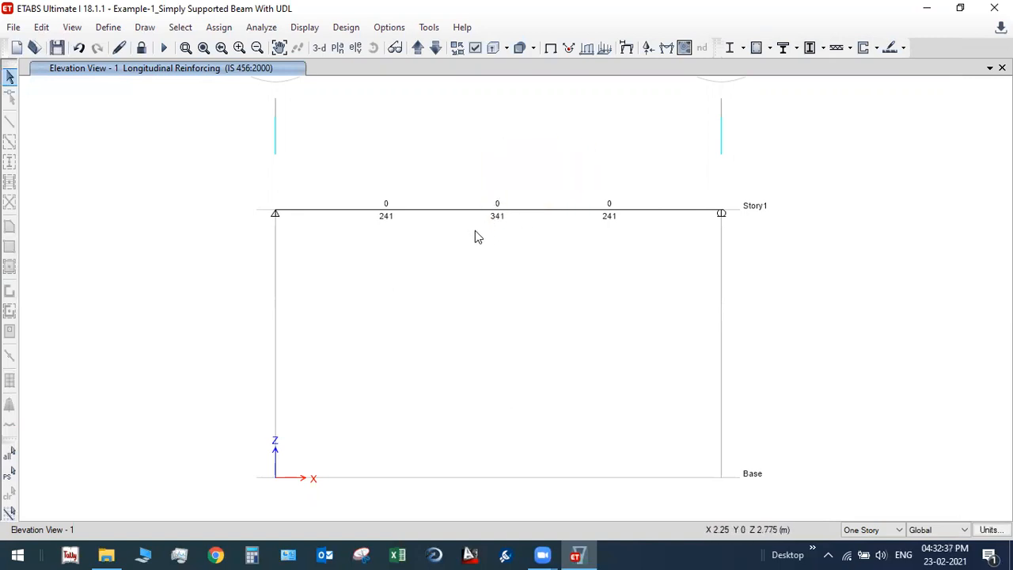